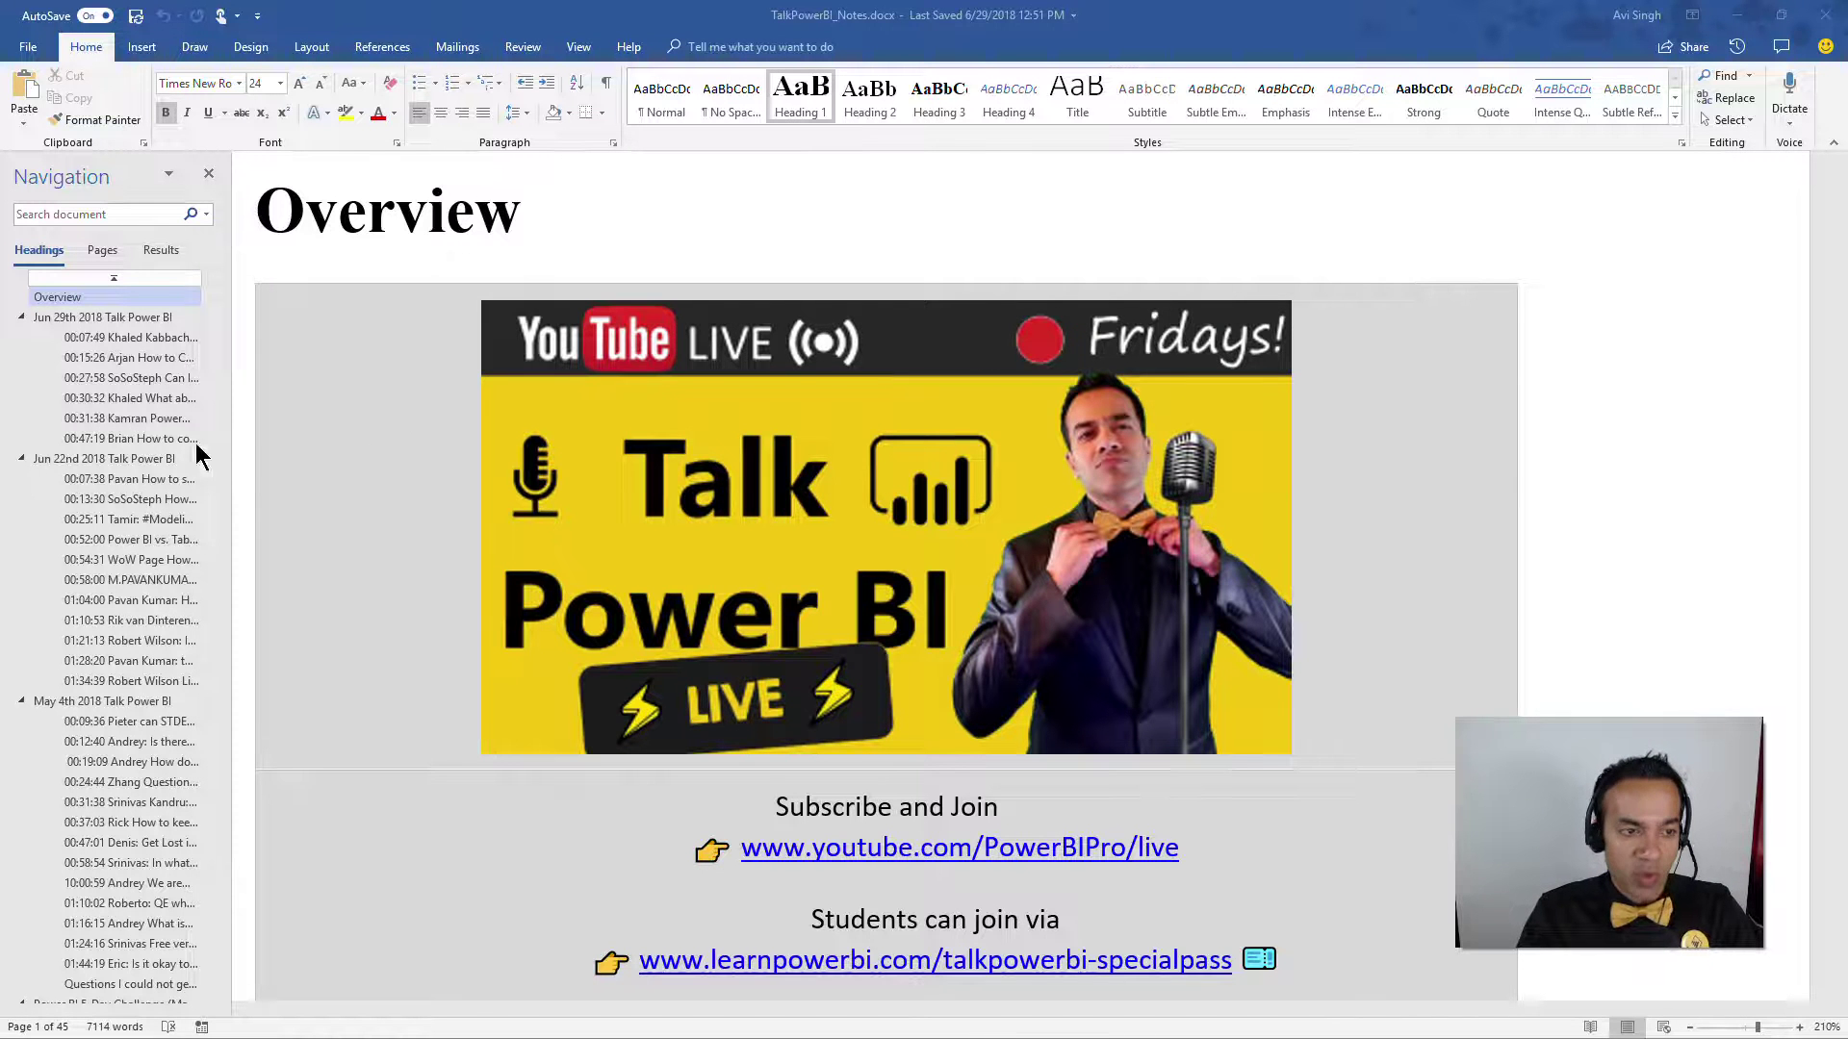
- Jump to the '00:47:19 How to combine files' note, then select its heading and the File A.xlsx, B.csv, C.csv list
{"action": "left_click", "coordinate": [155, 442]}
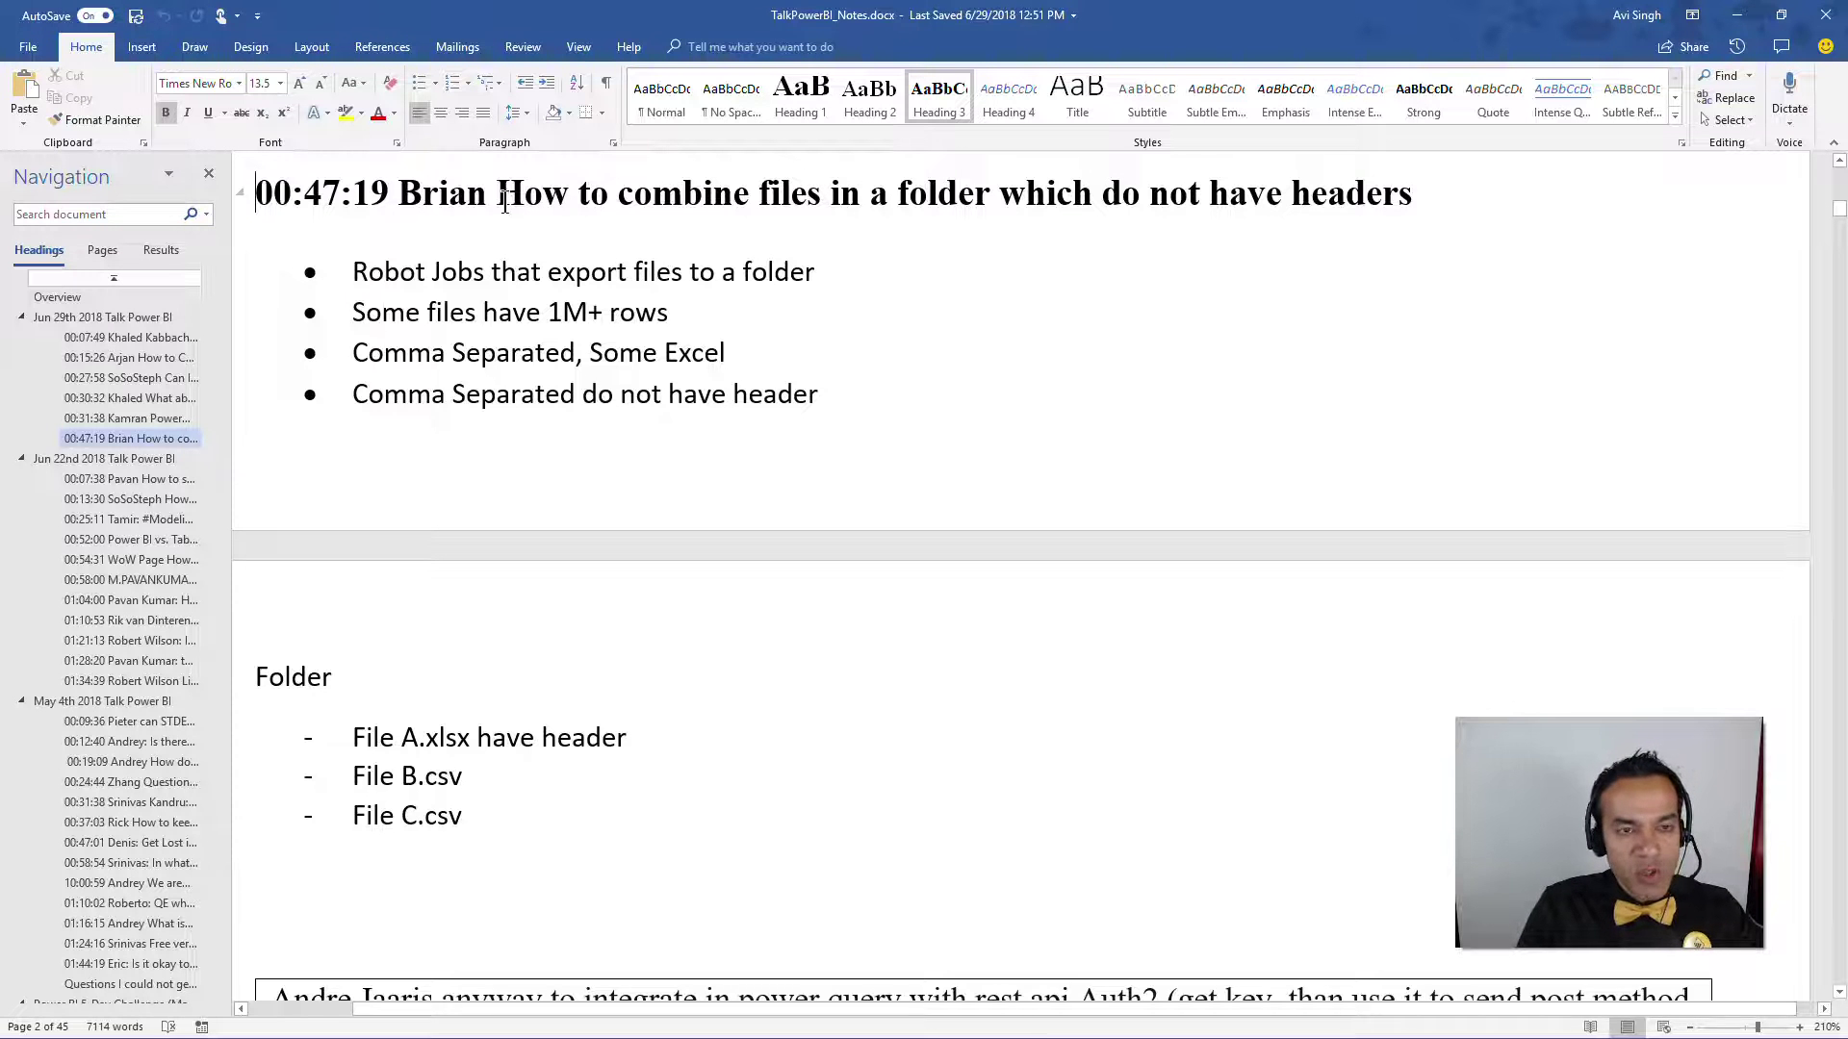
{"action": "left_click_drag", "start_coordinate": [497, 197], "coordinate": [1386, 199]}
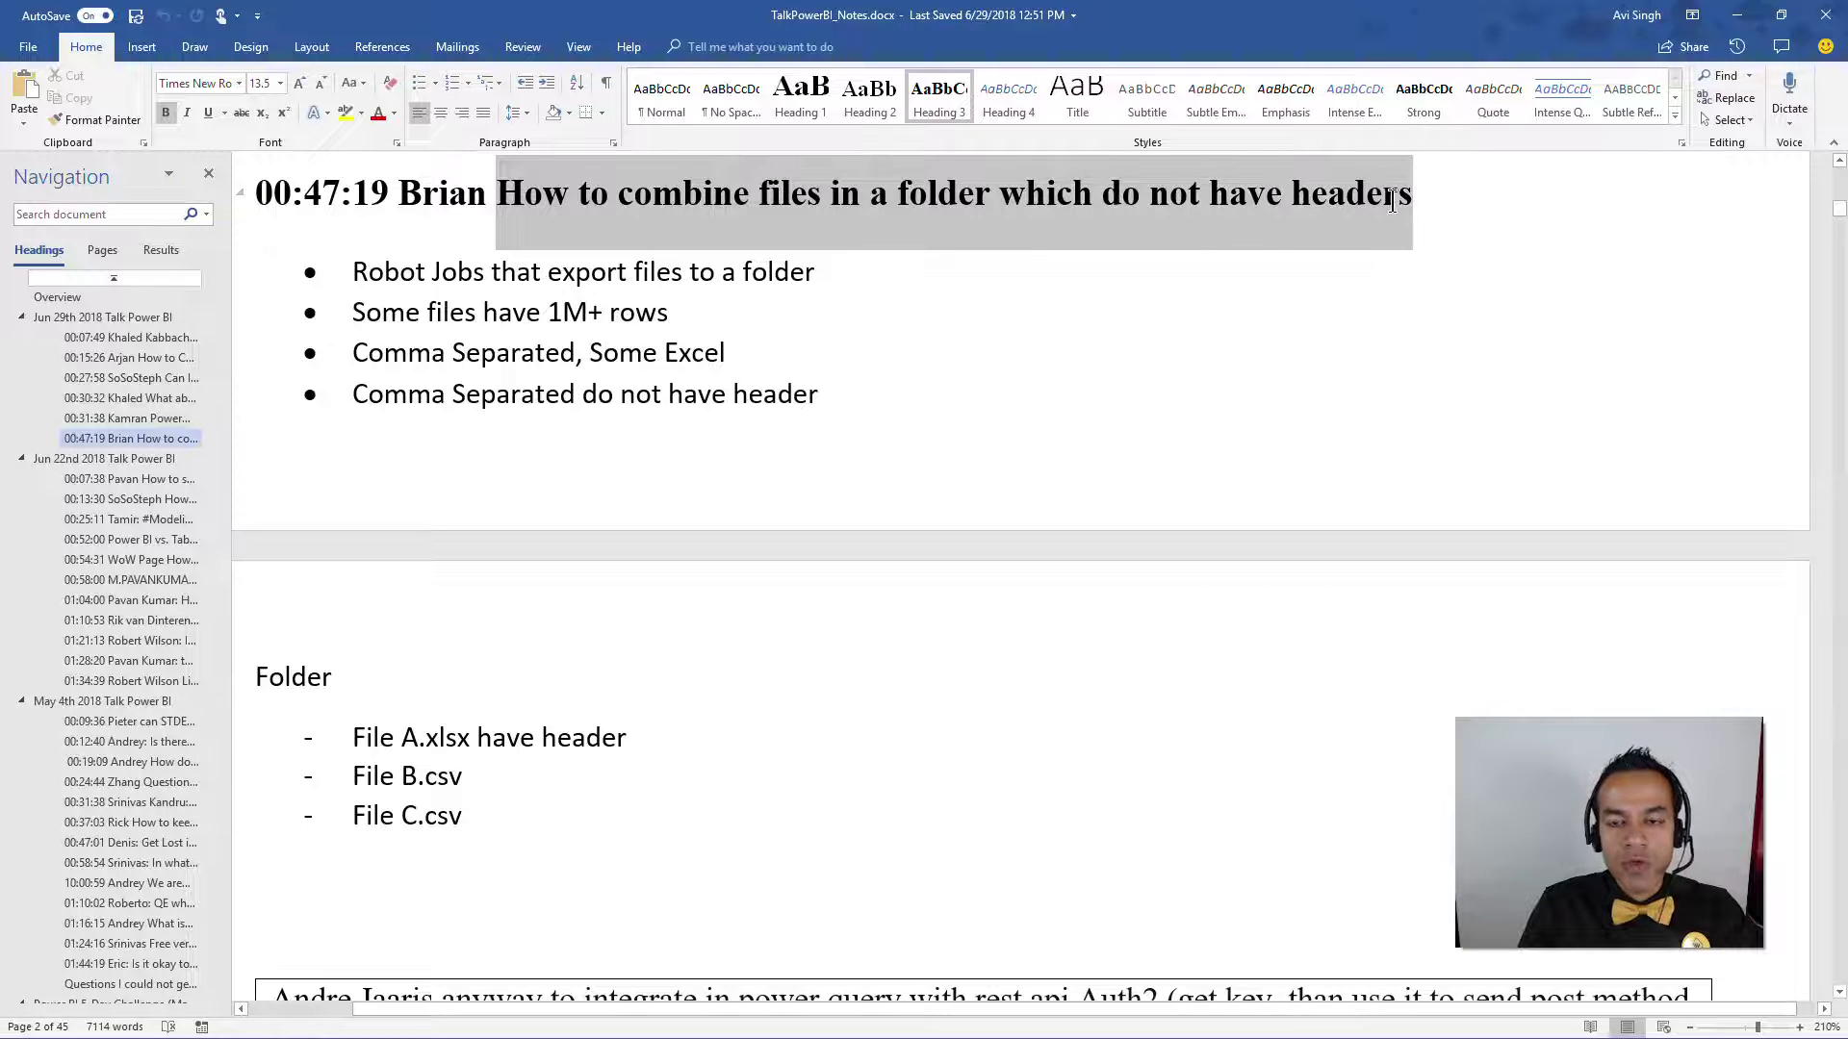
{"action": "scroll", "coordinate": [791, 467], "scroll_direction": "down", "scroll_amount": 1}
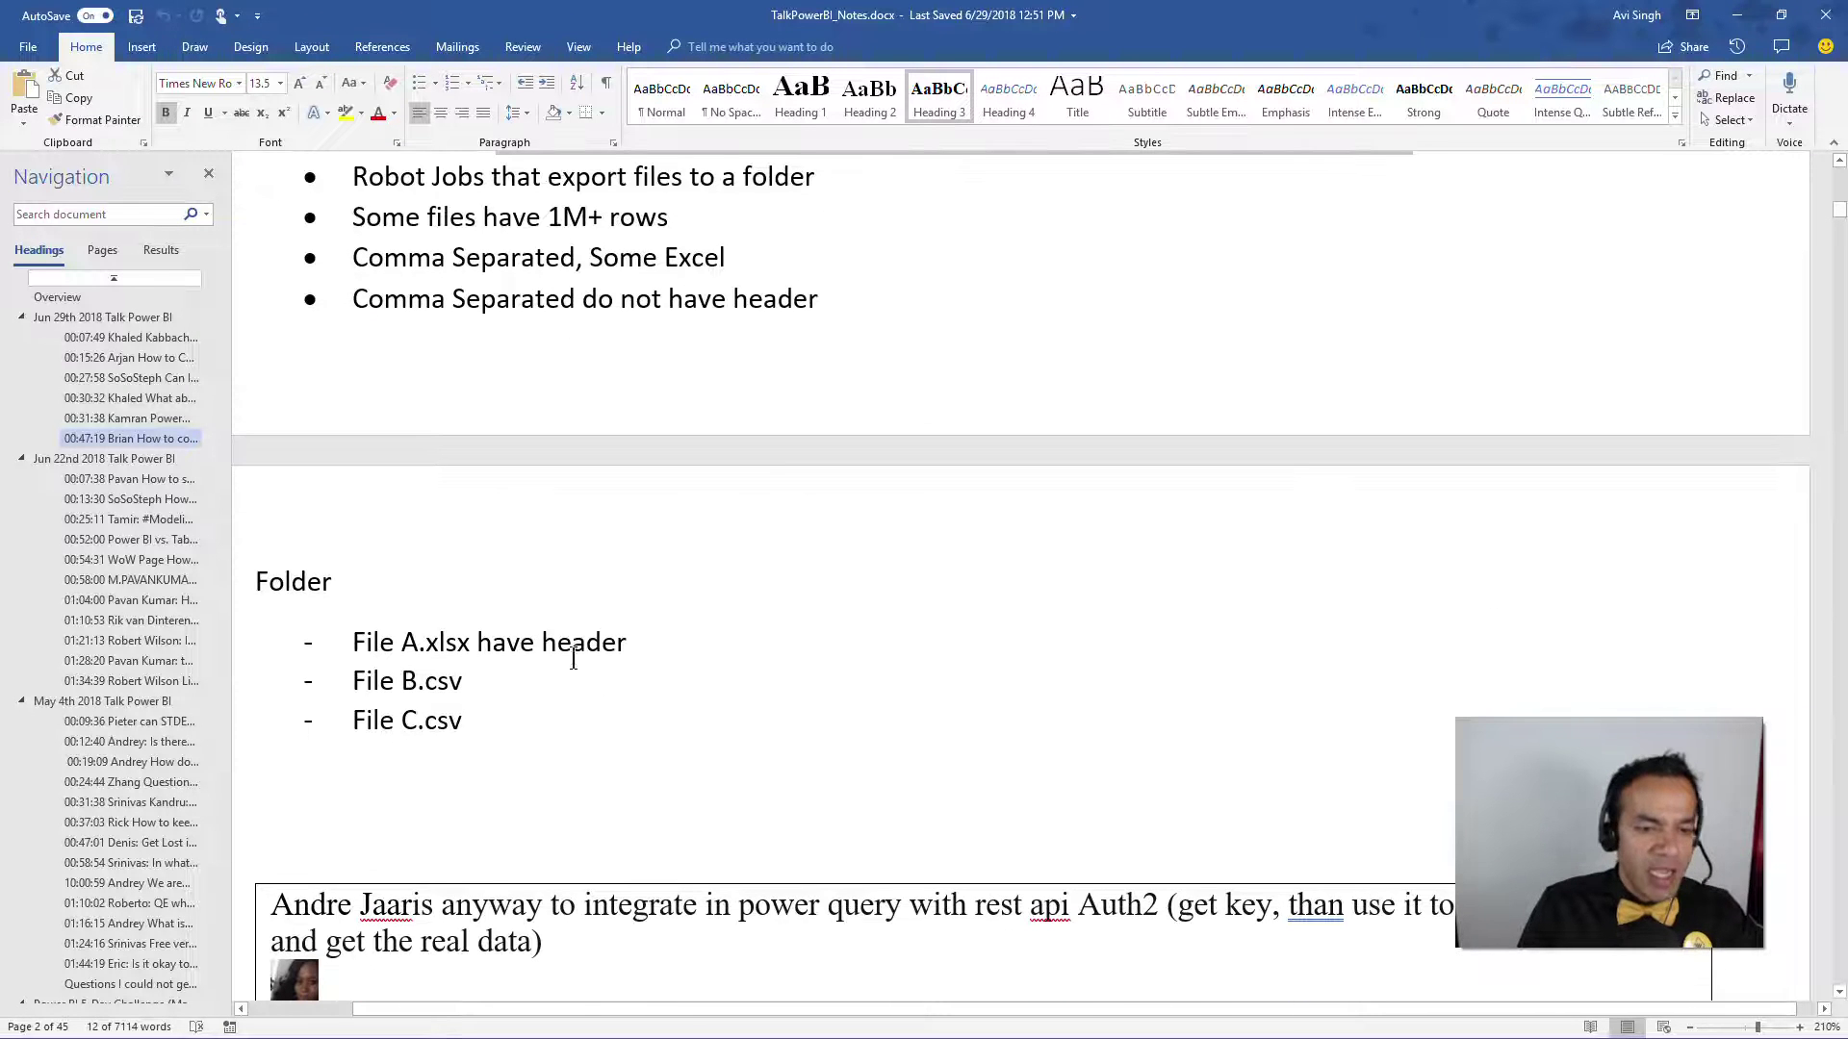
{"action": "left_click_drag", "start_coordinate": [464, 720], "coordinate": [355, 643]}
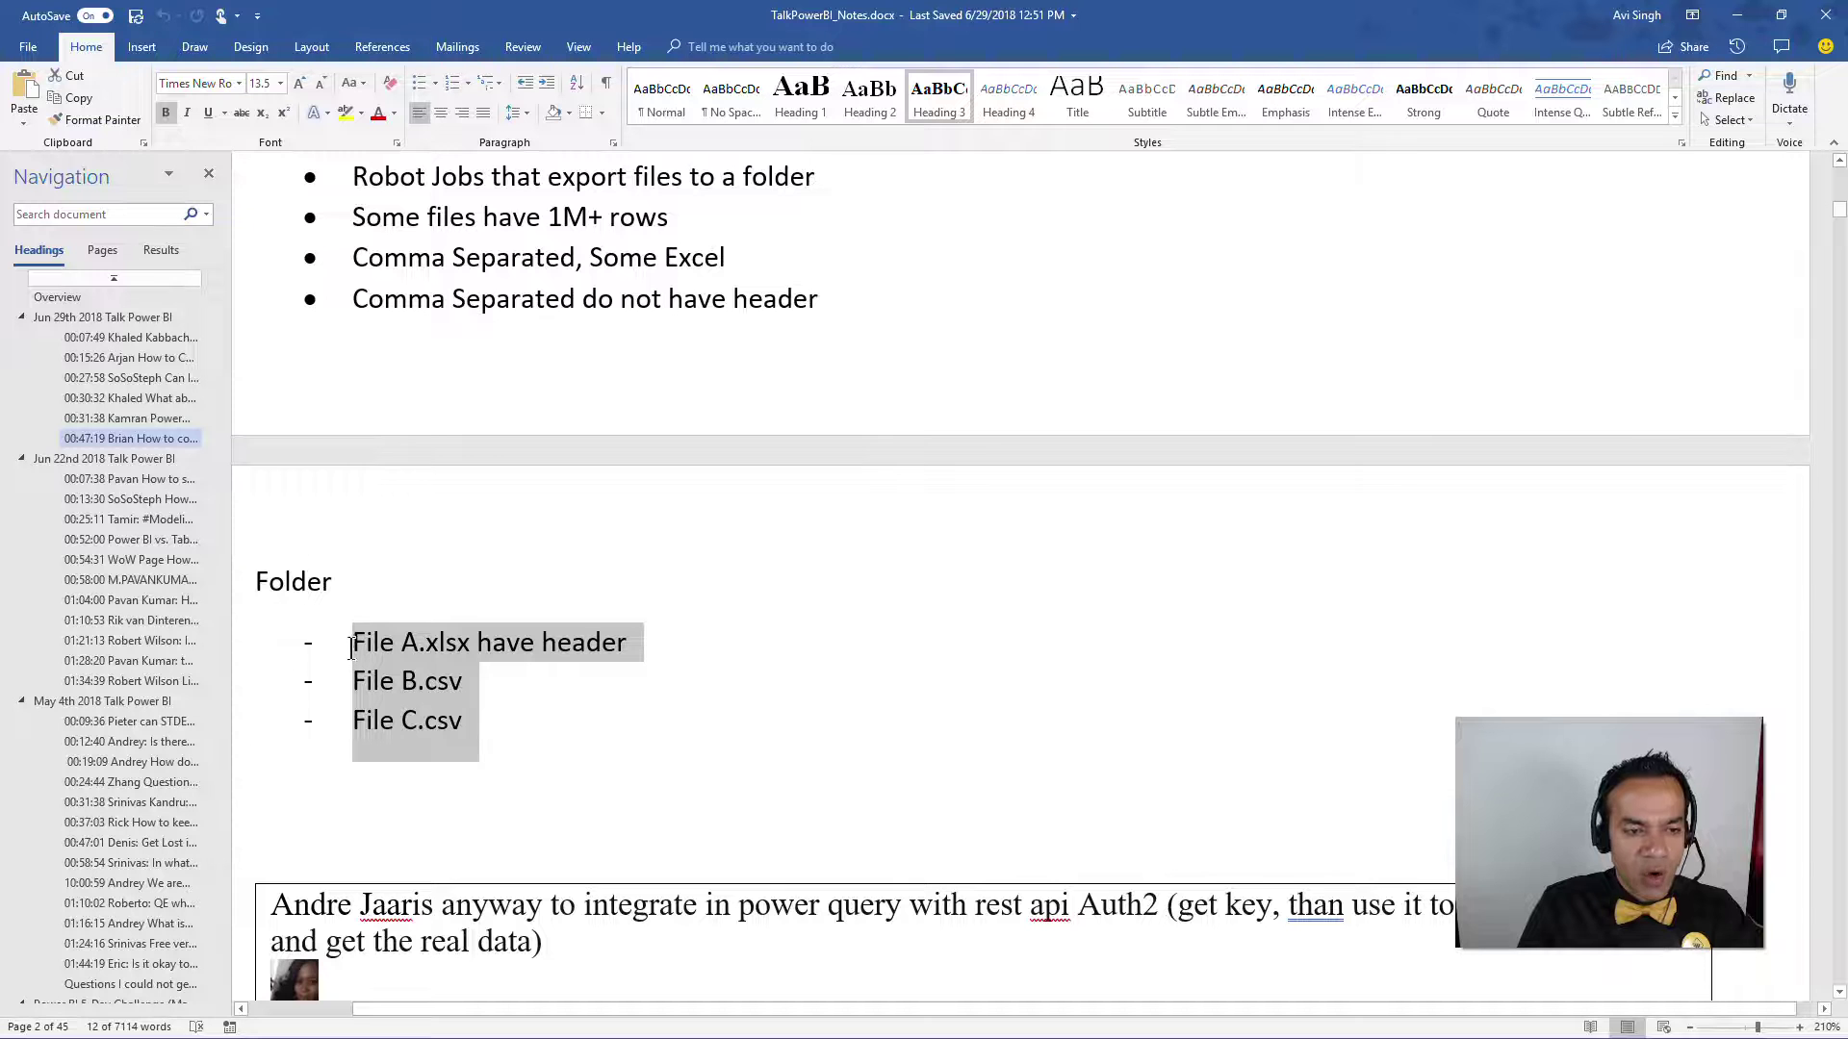
- Maximize the data folder window and preview the headerless Data1.txt in Notepad
{"action": "left_click", "coordinate": [535, 691]}
{"action": "key", "text": "alt+Tab"}
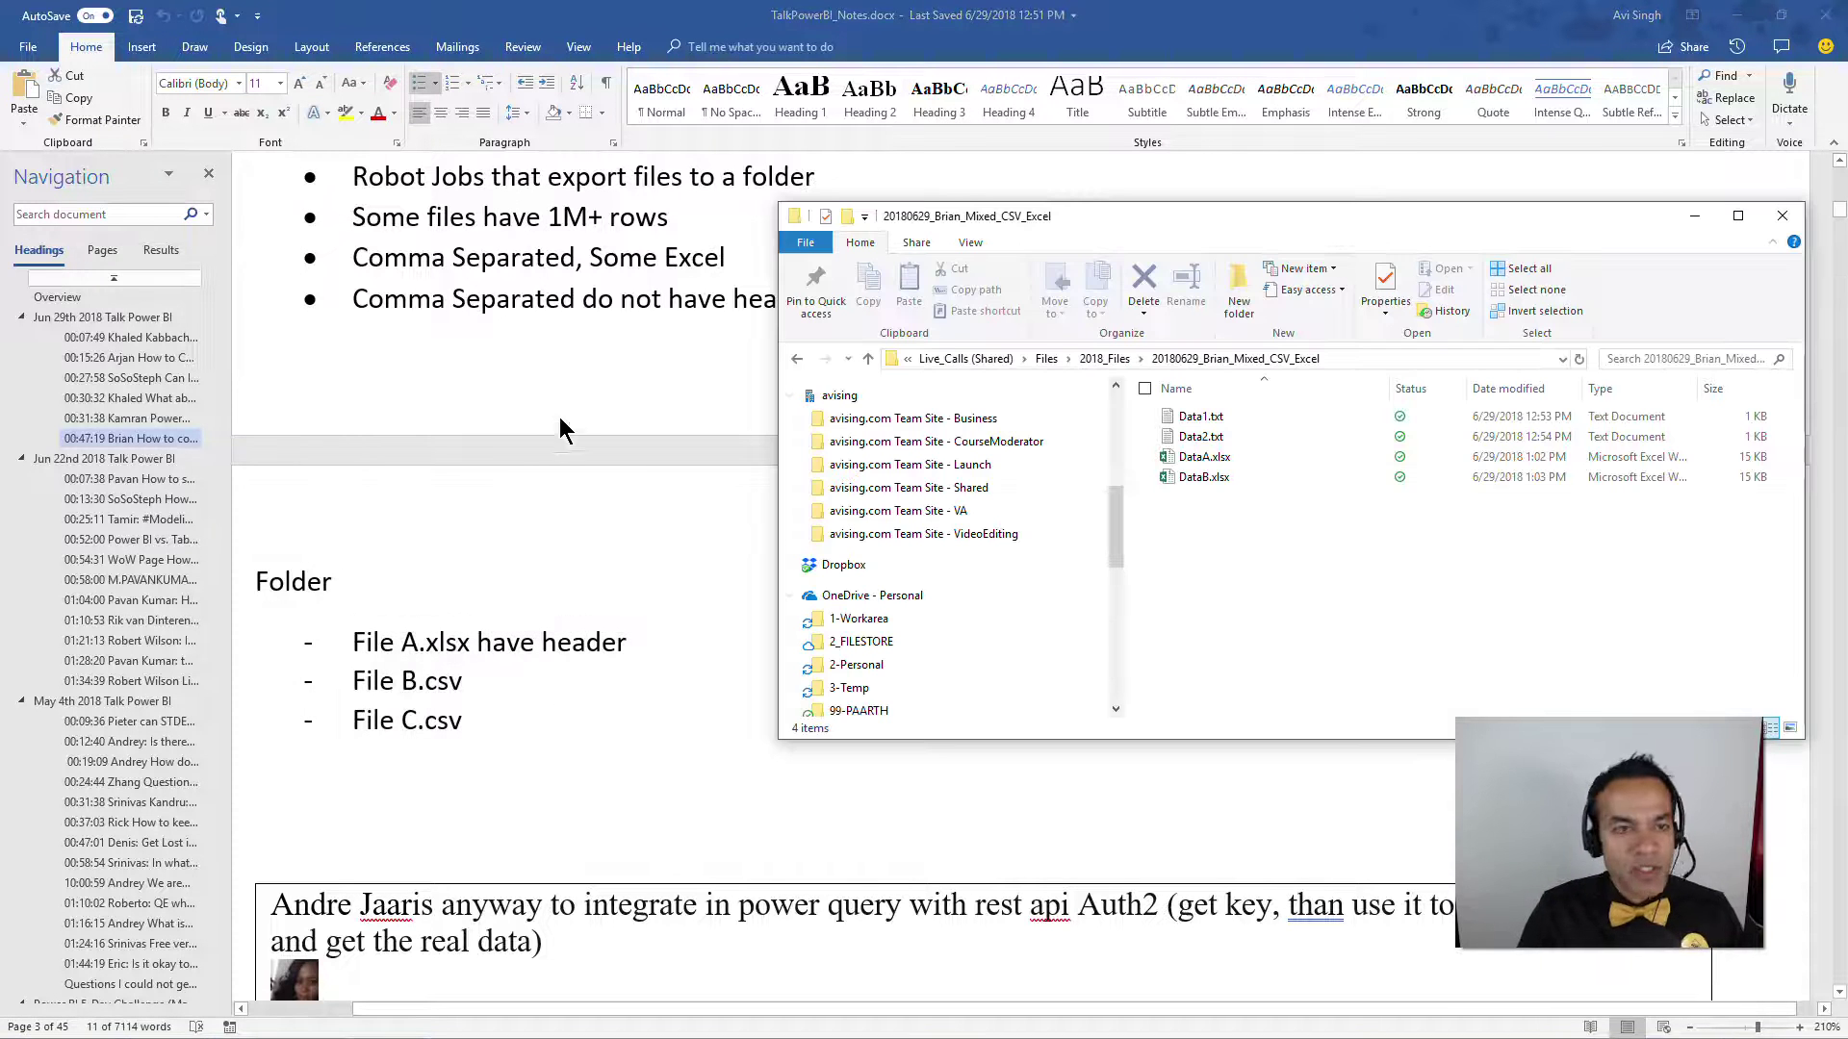
{"action": "double_click", "coordinate": [1359, 227]}
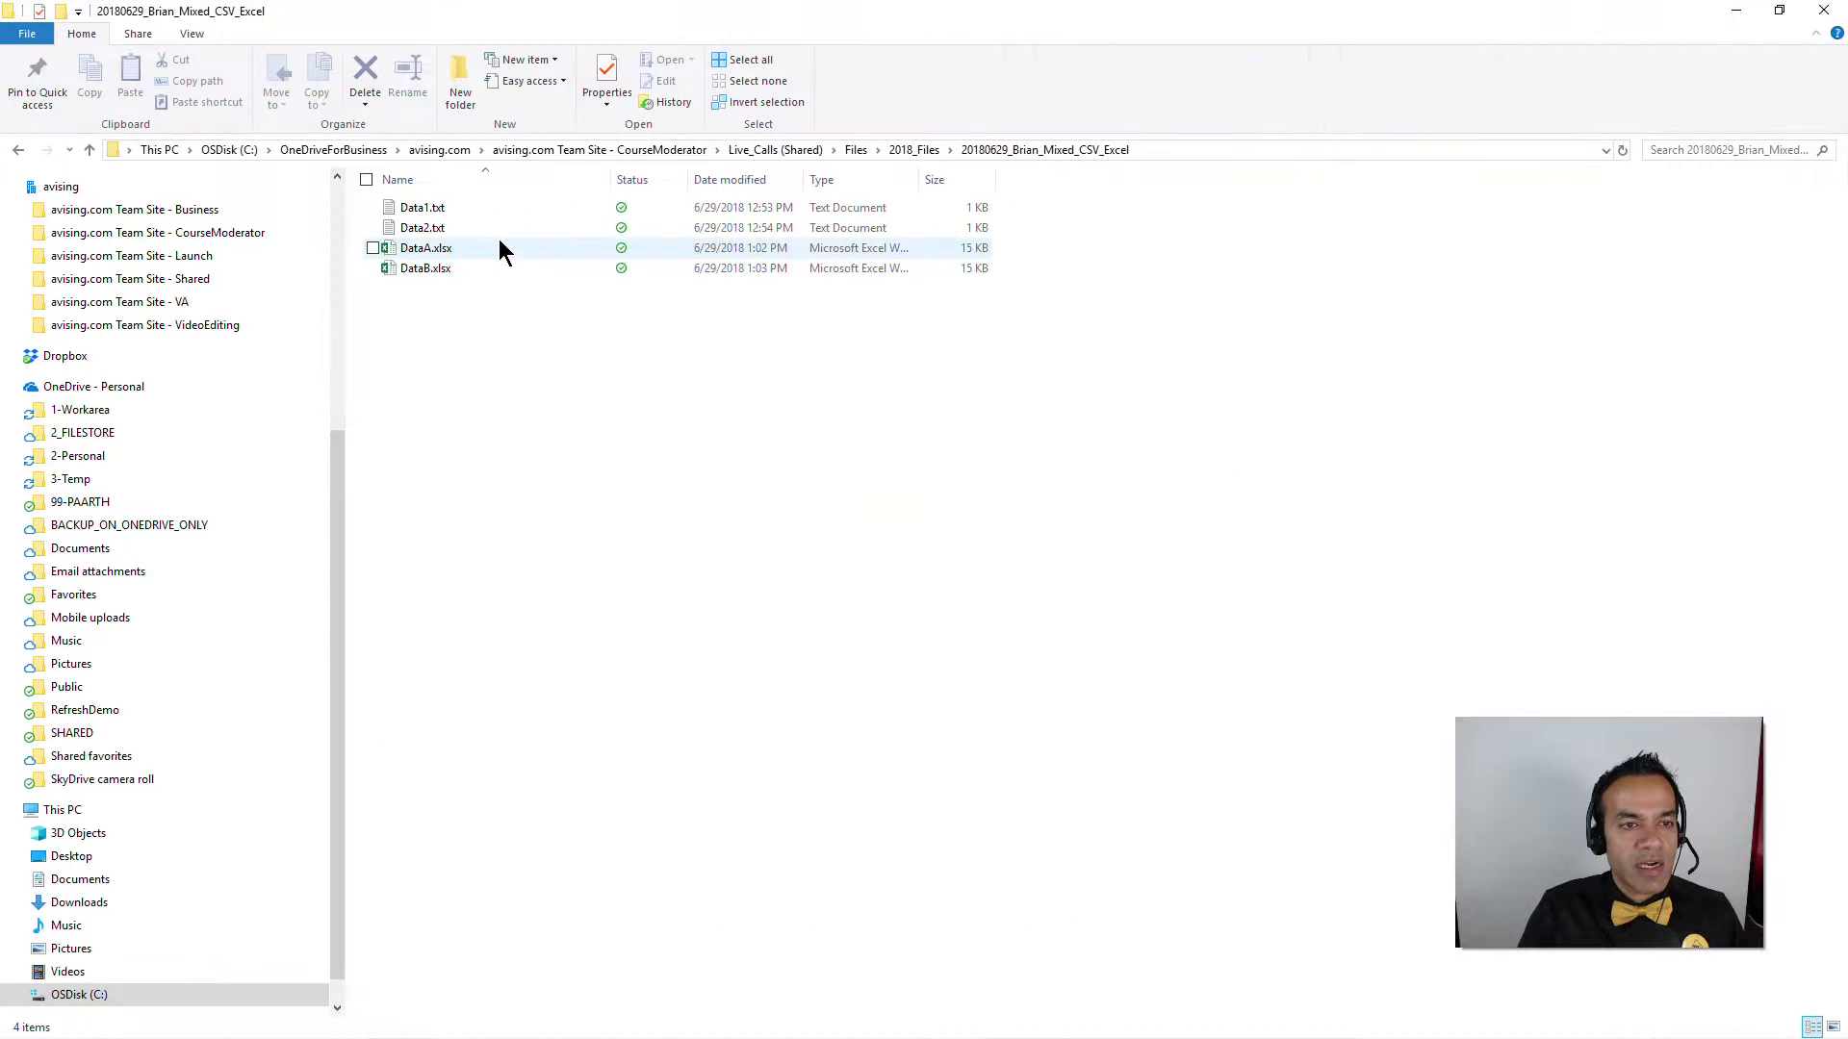
{"action": "double_click", "coordinate": [414, 208]}
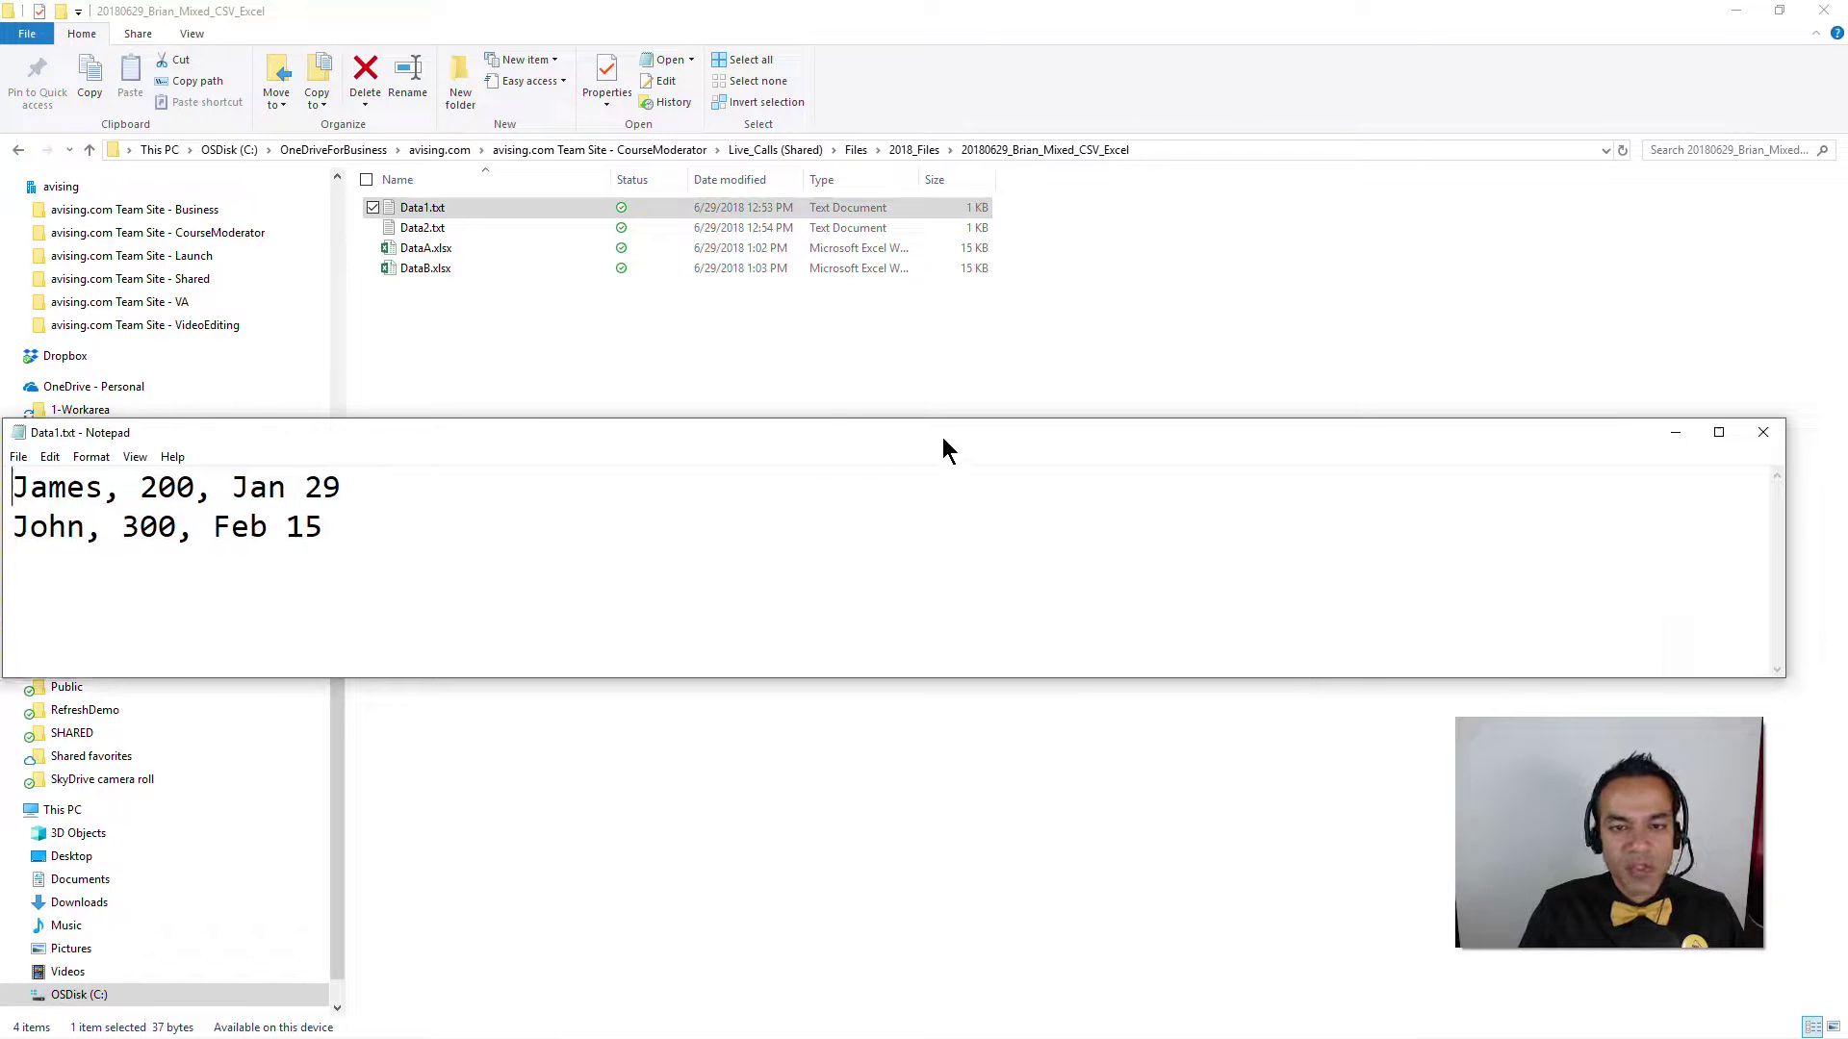
{"action": "left_click_drag", "start_coordinate": [944, 441], "coordinate": [833, 455]}
{"action": "left_click", "coordinate": [1654, 453]}
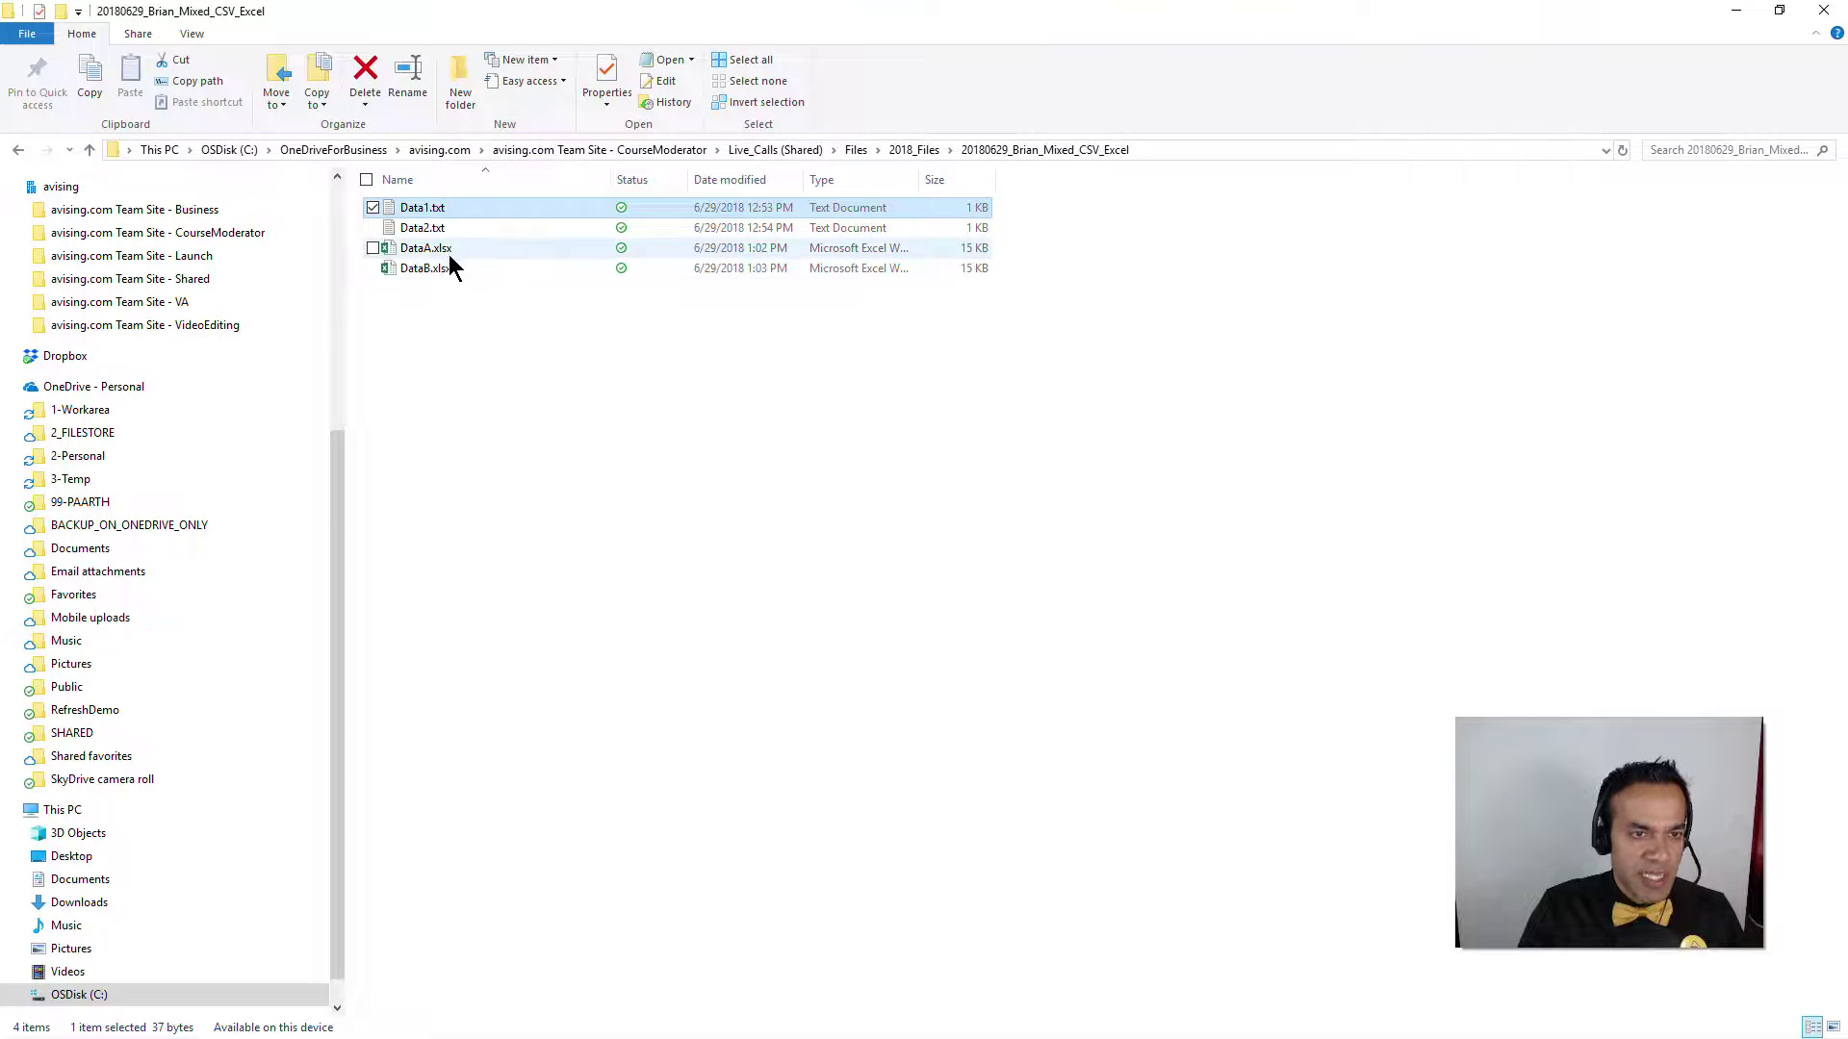
- Preview DataA.xlsx with its header row in Excel, then close Excel
{"action": "double_click", "coordinate": [420, 248]}
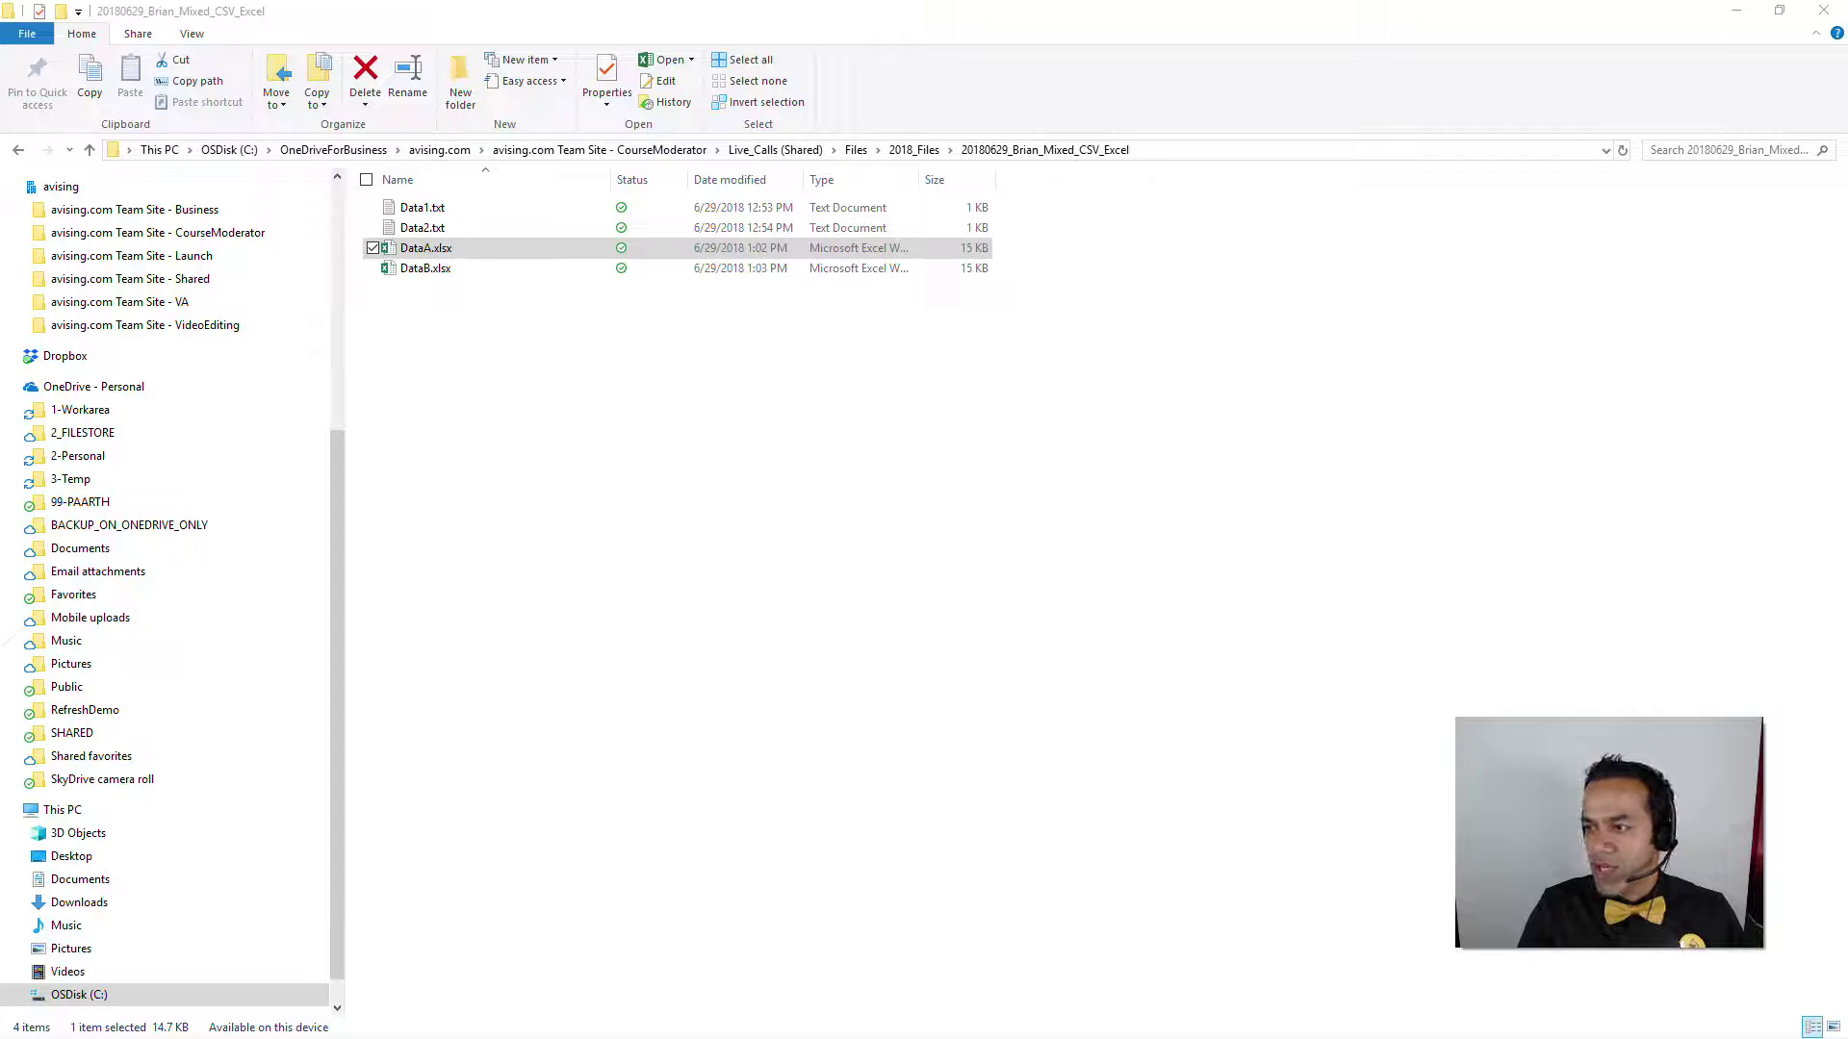
{"action": "double_click", "coordinate": [1128, 363]}
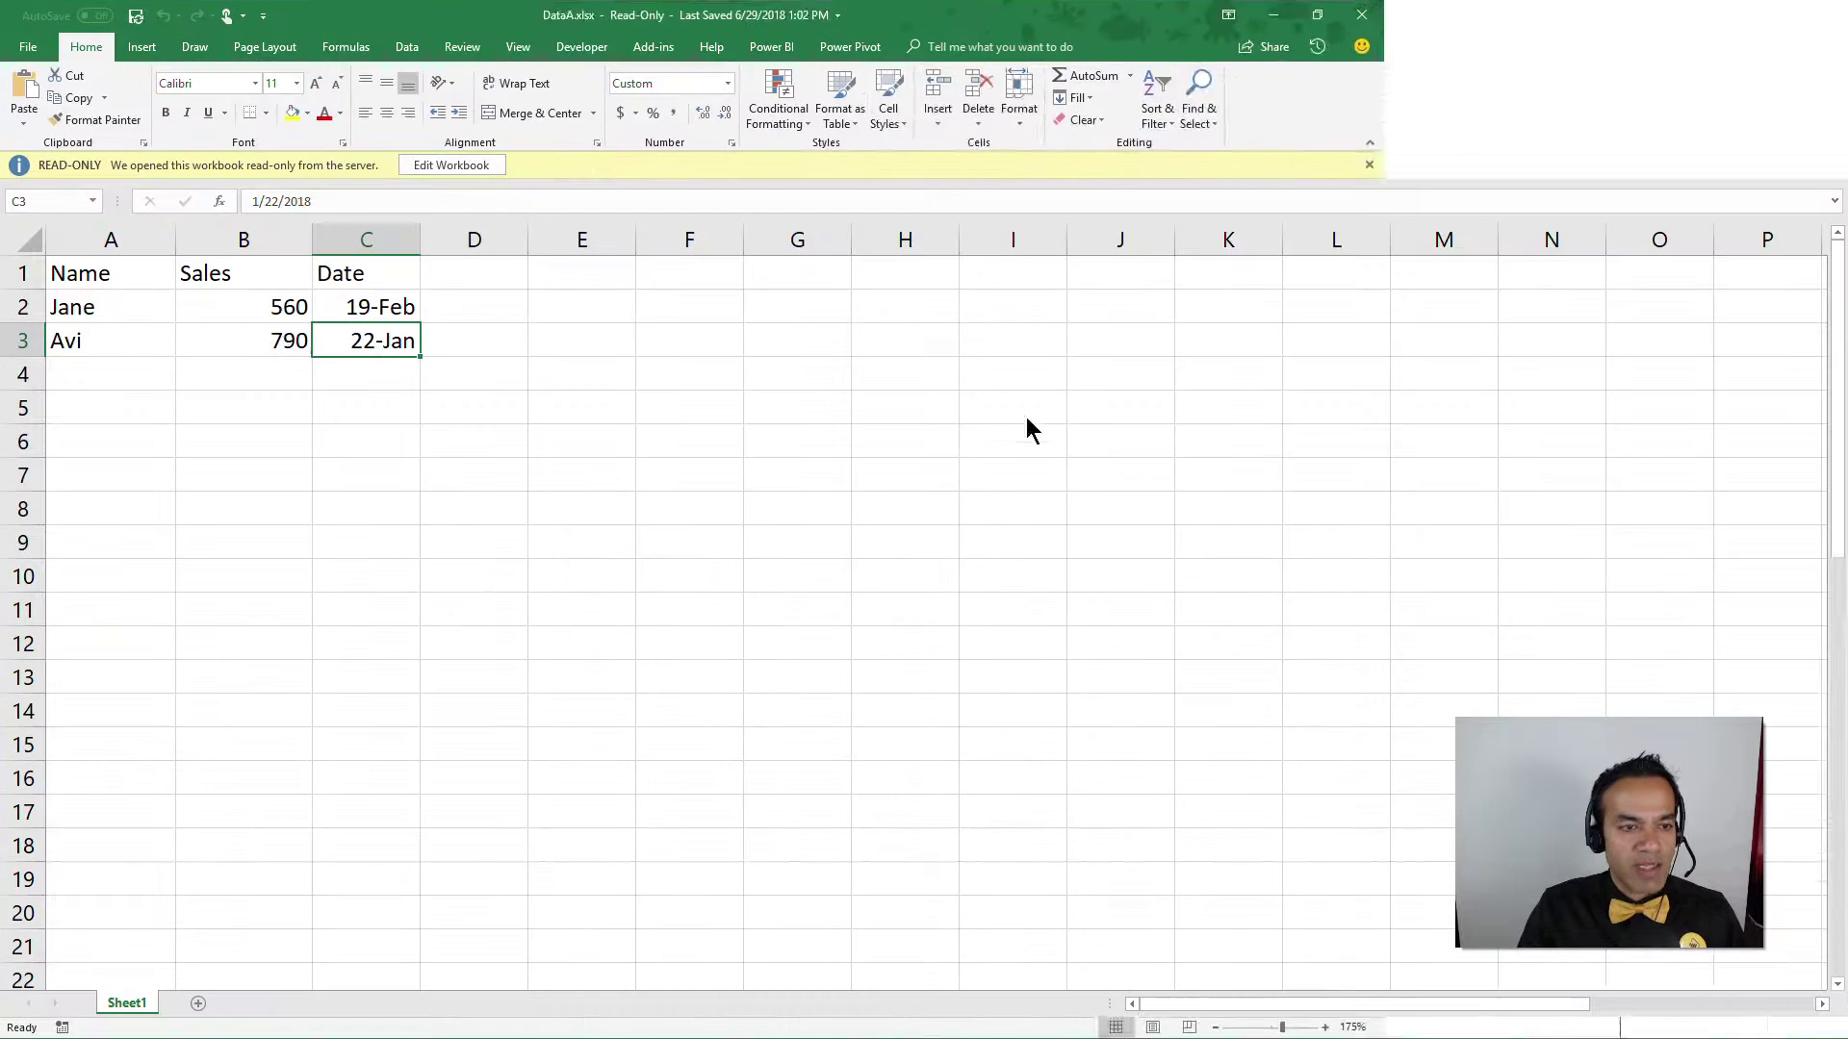
{"action": "left_click", "coordinate": [251, 320]}
{"action": "key", "text": "alt+F4"}
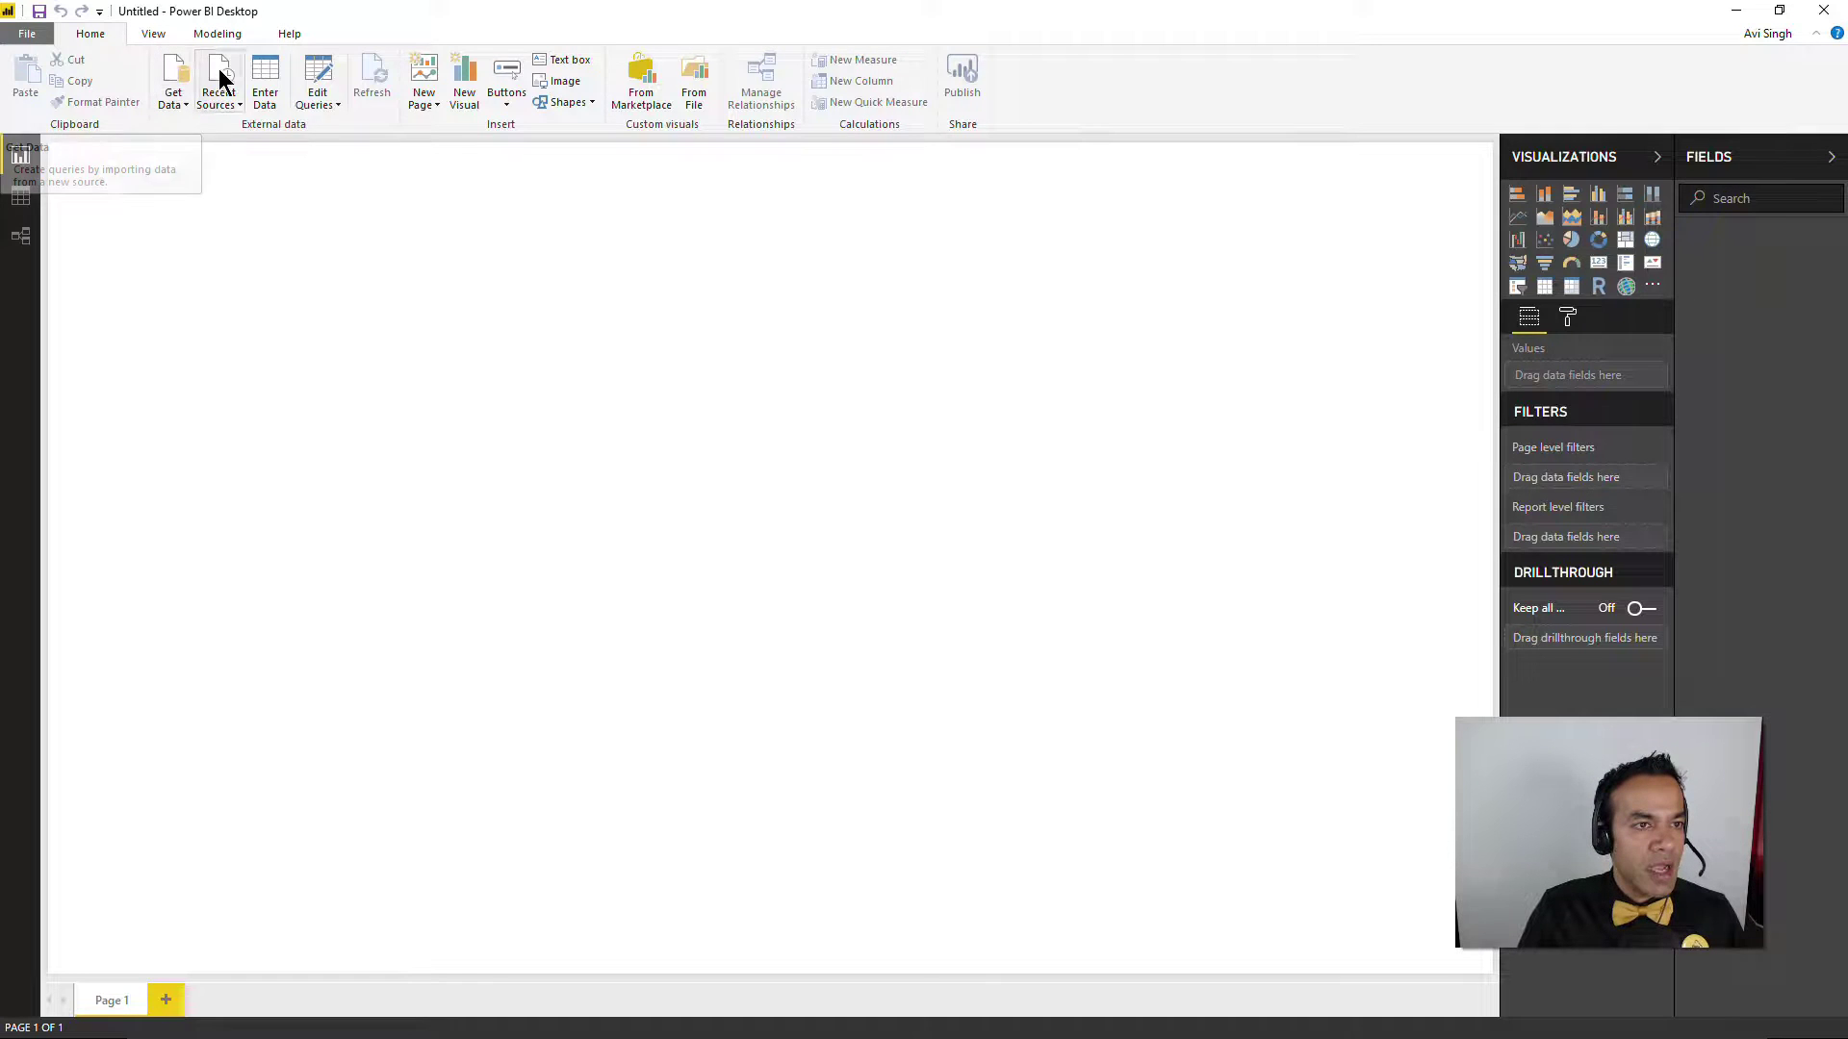
- In the query editor, start a new Folder data source
{"action": "left_click", "coordinate": [318, 77]}
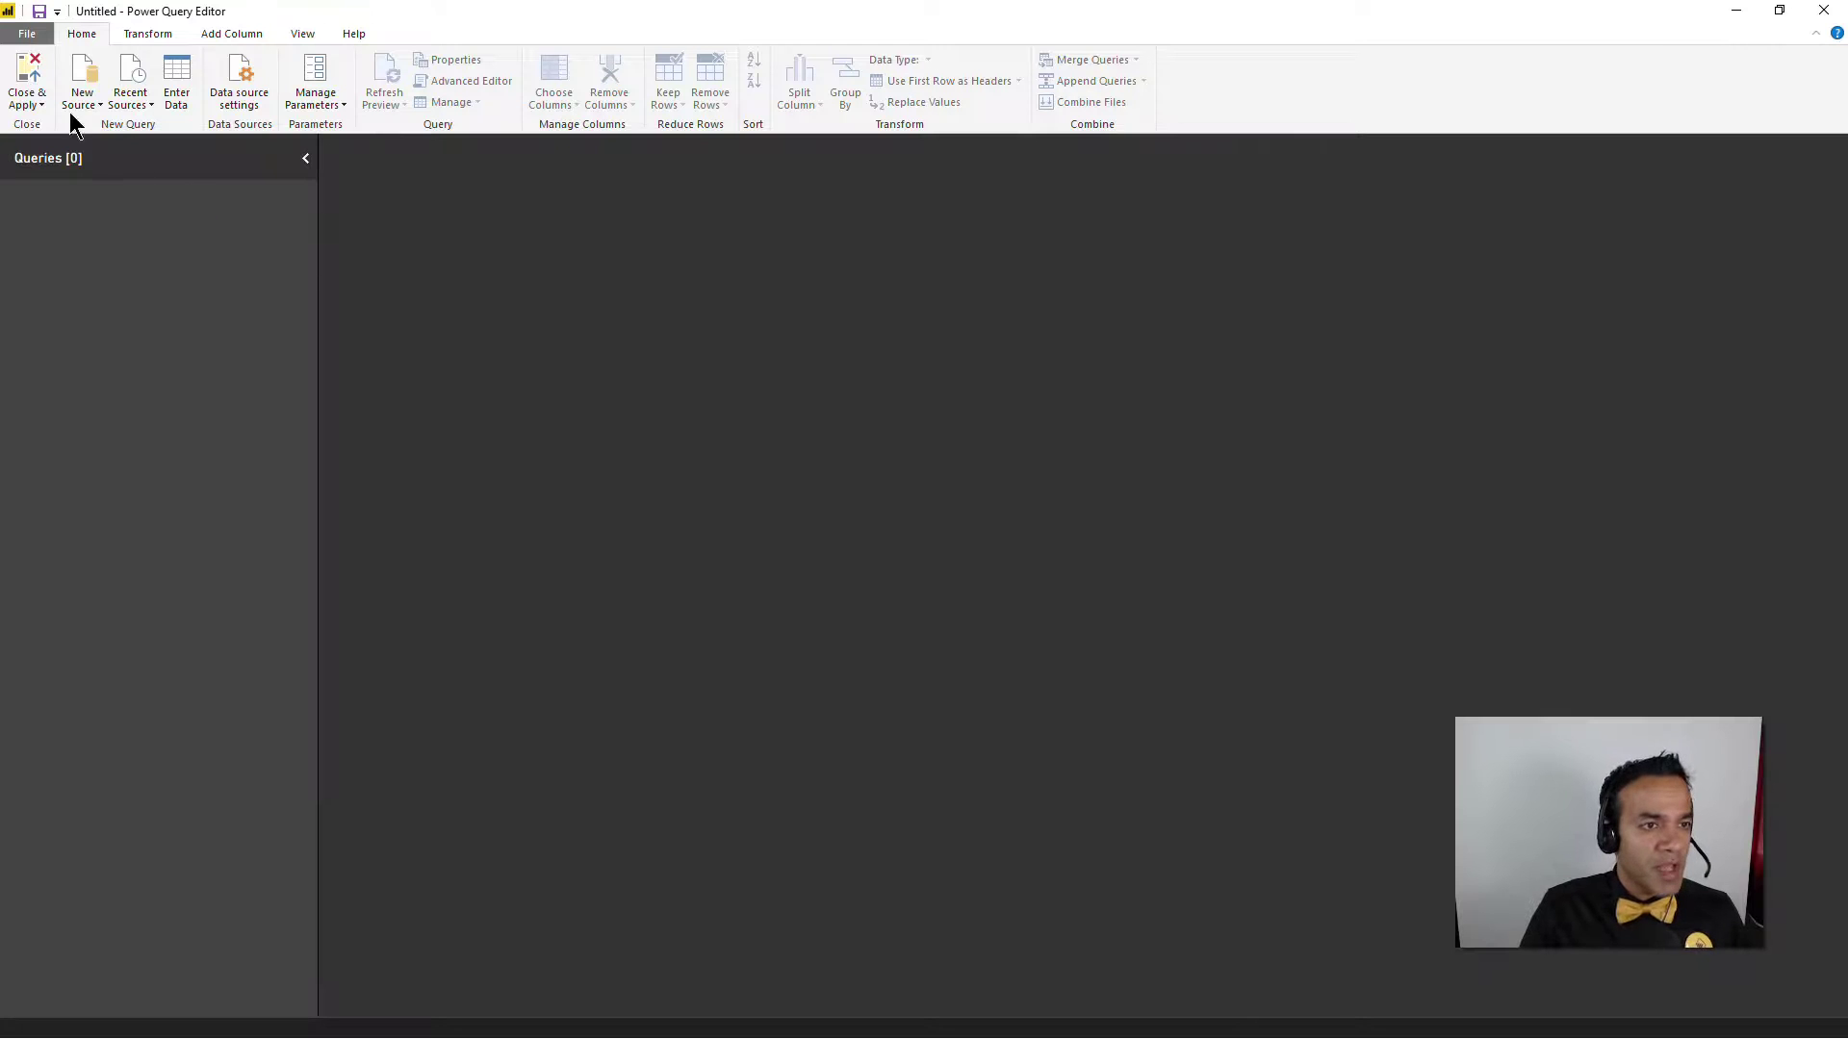
{"action": "left_click", "coordinate": [77, 102]}
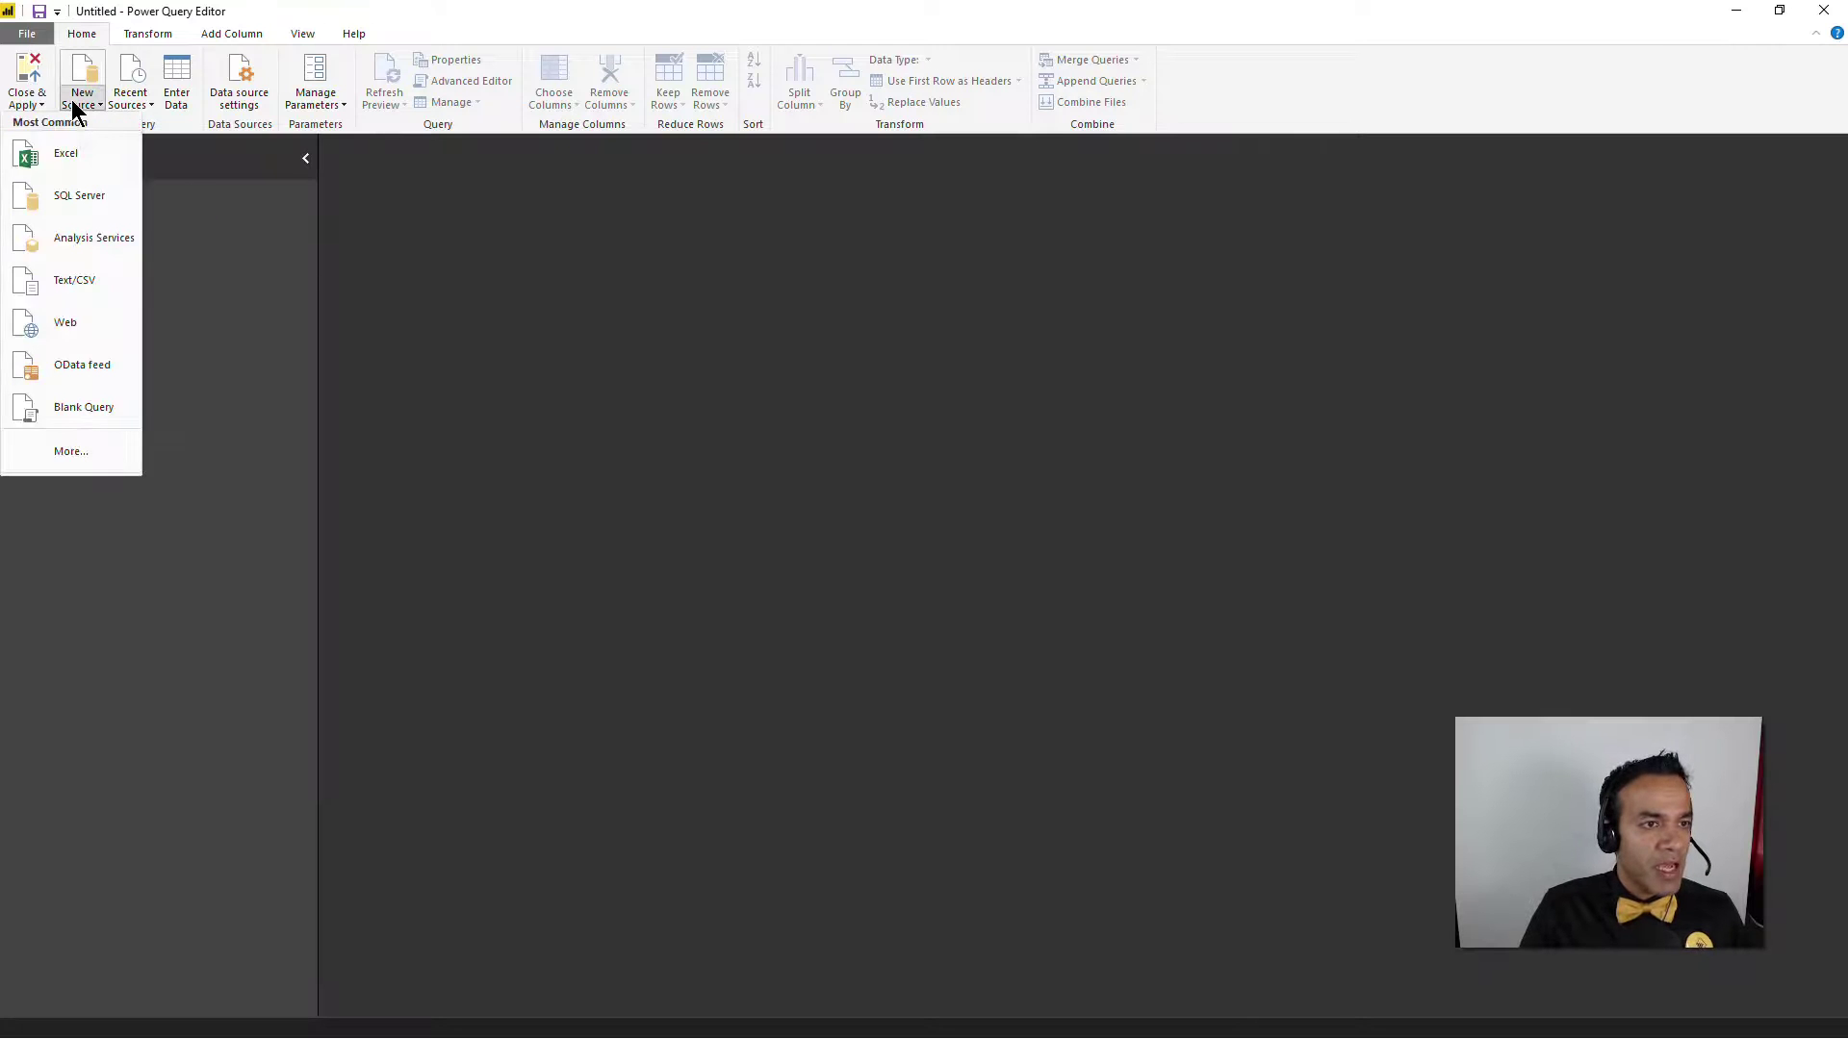
{"action": "left_click", "coordinate": [69, 451]}
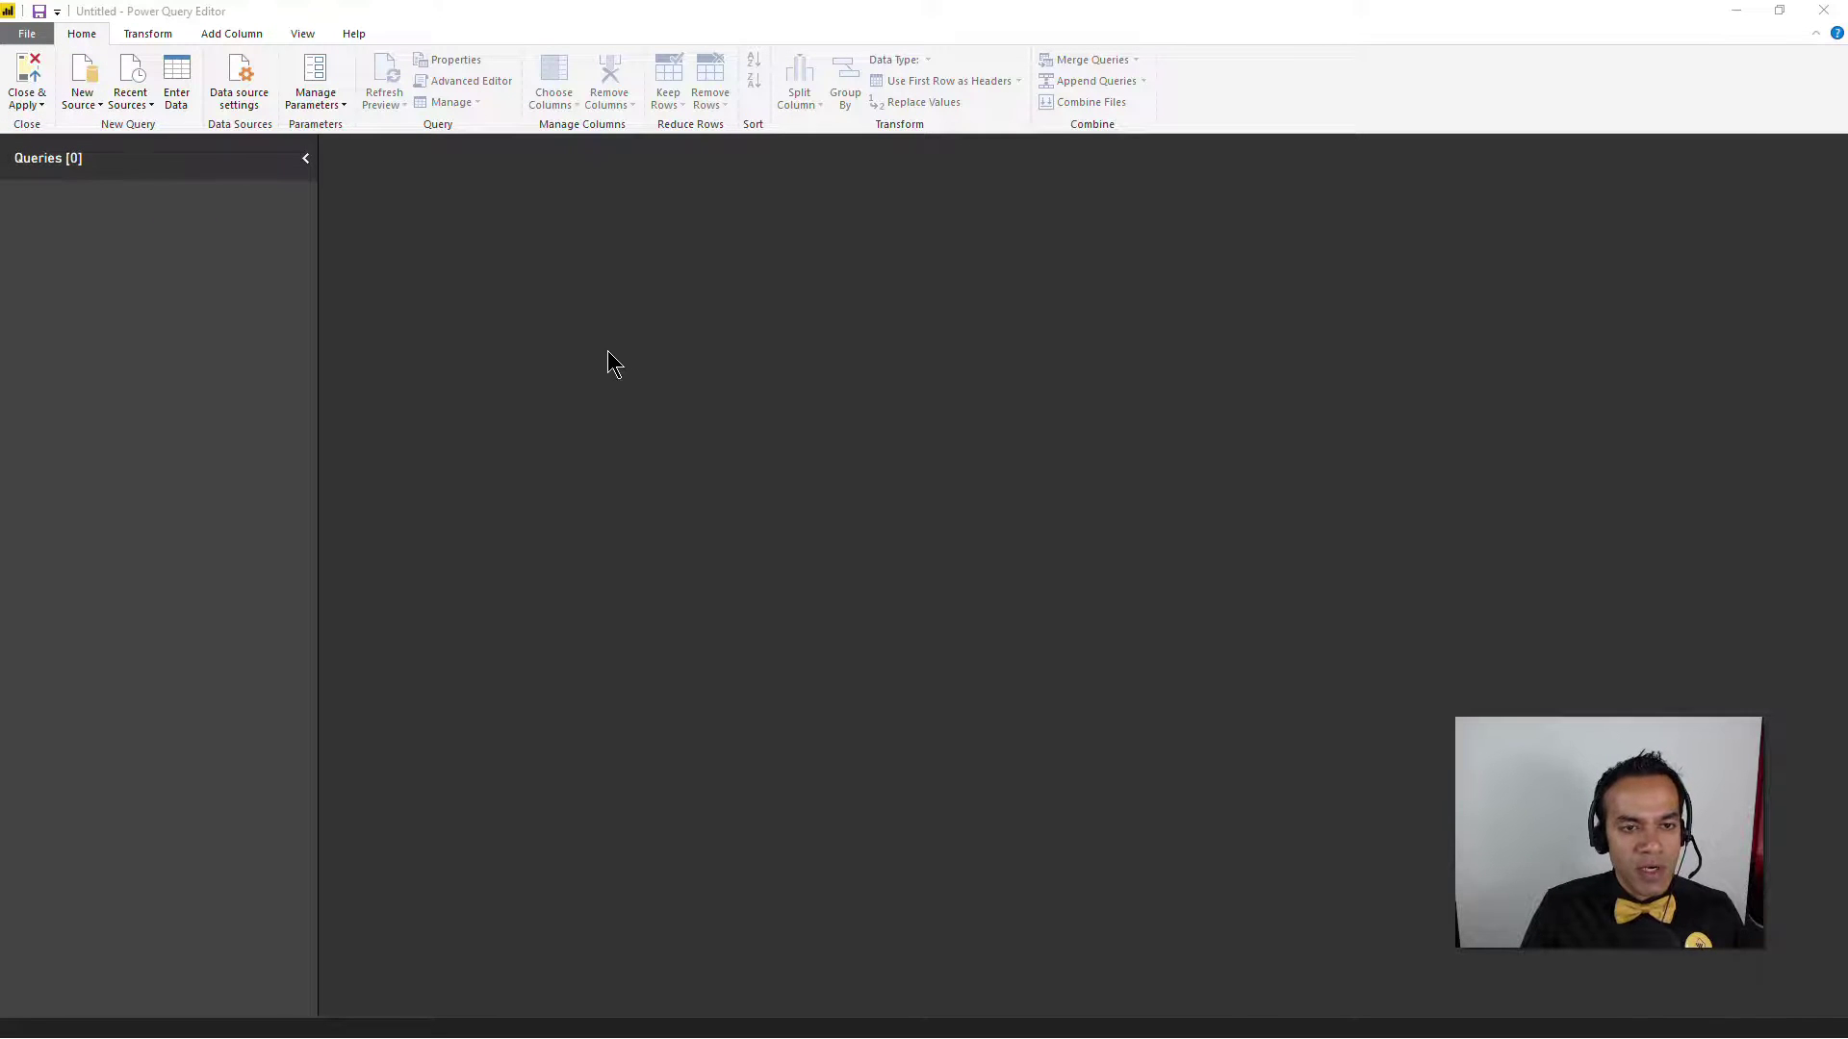
{"action": "left_click", "coordinate": [681, 345]}
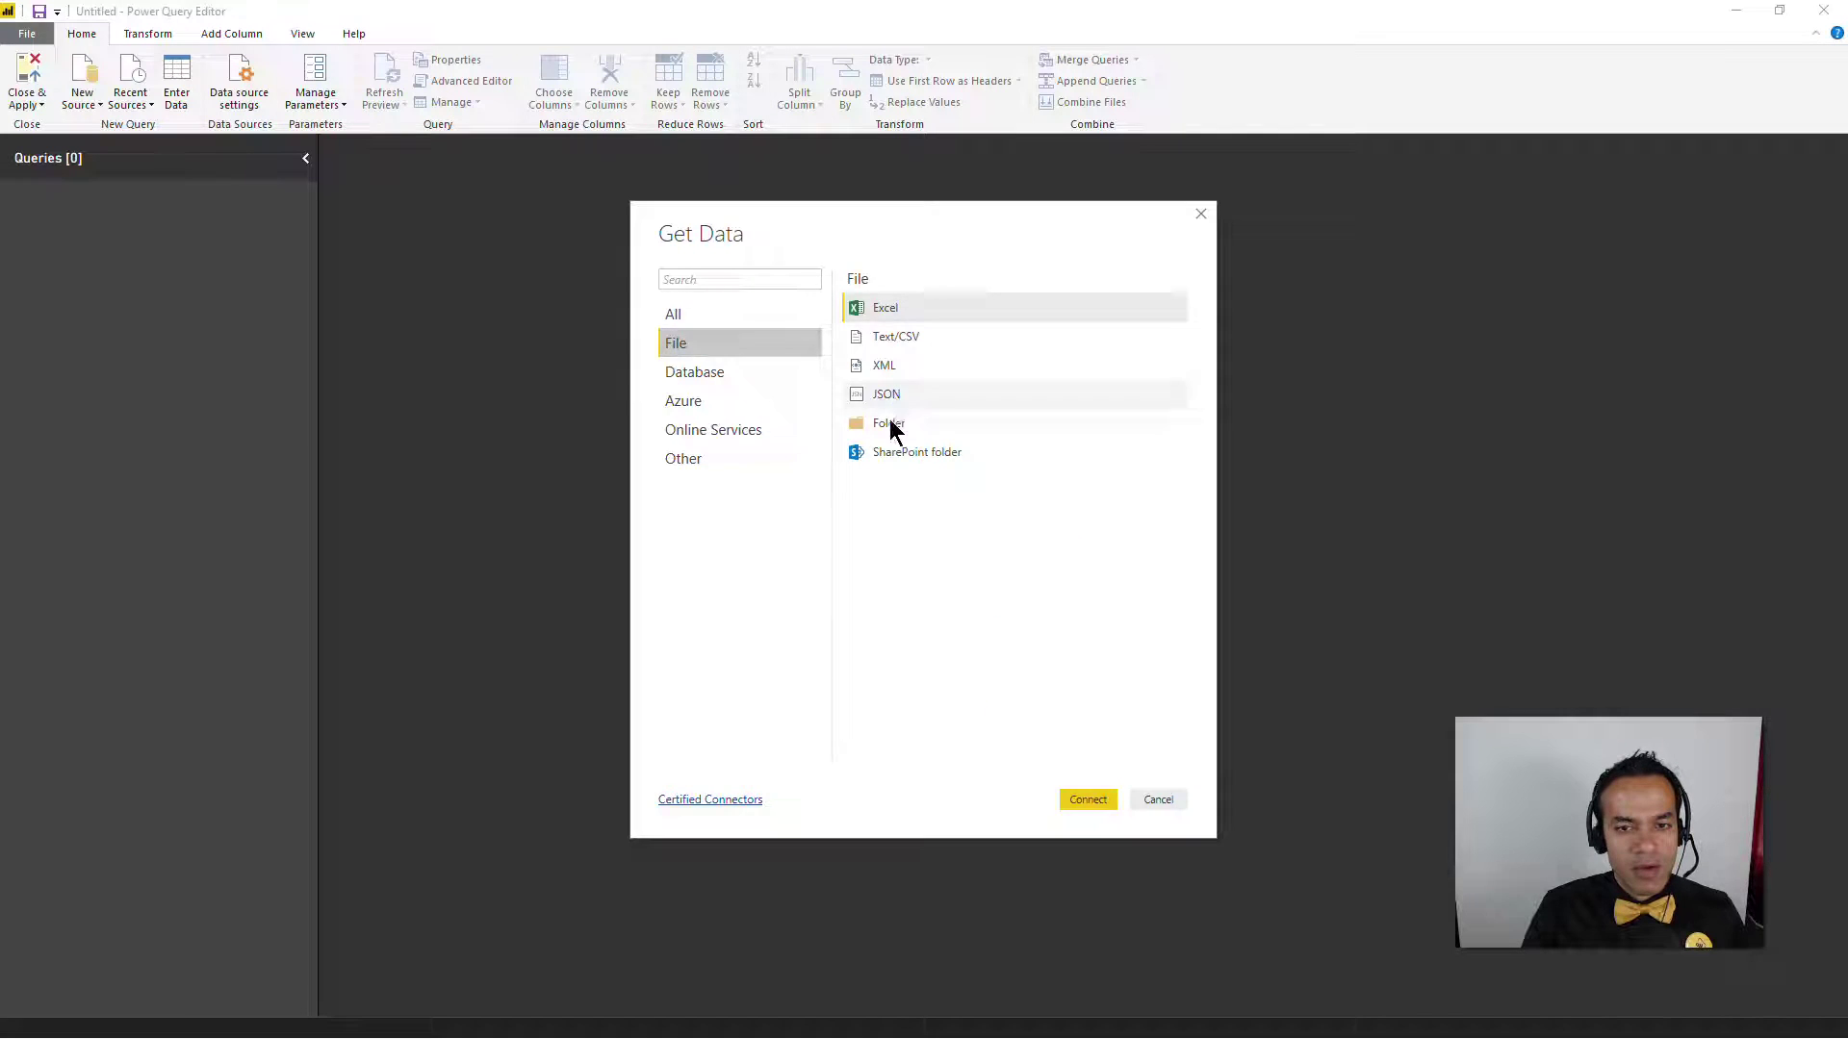
{"action": "double_click", "coordinate": [890, 423]}
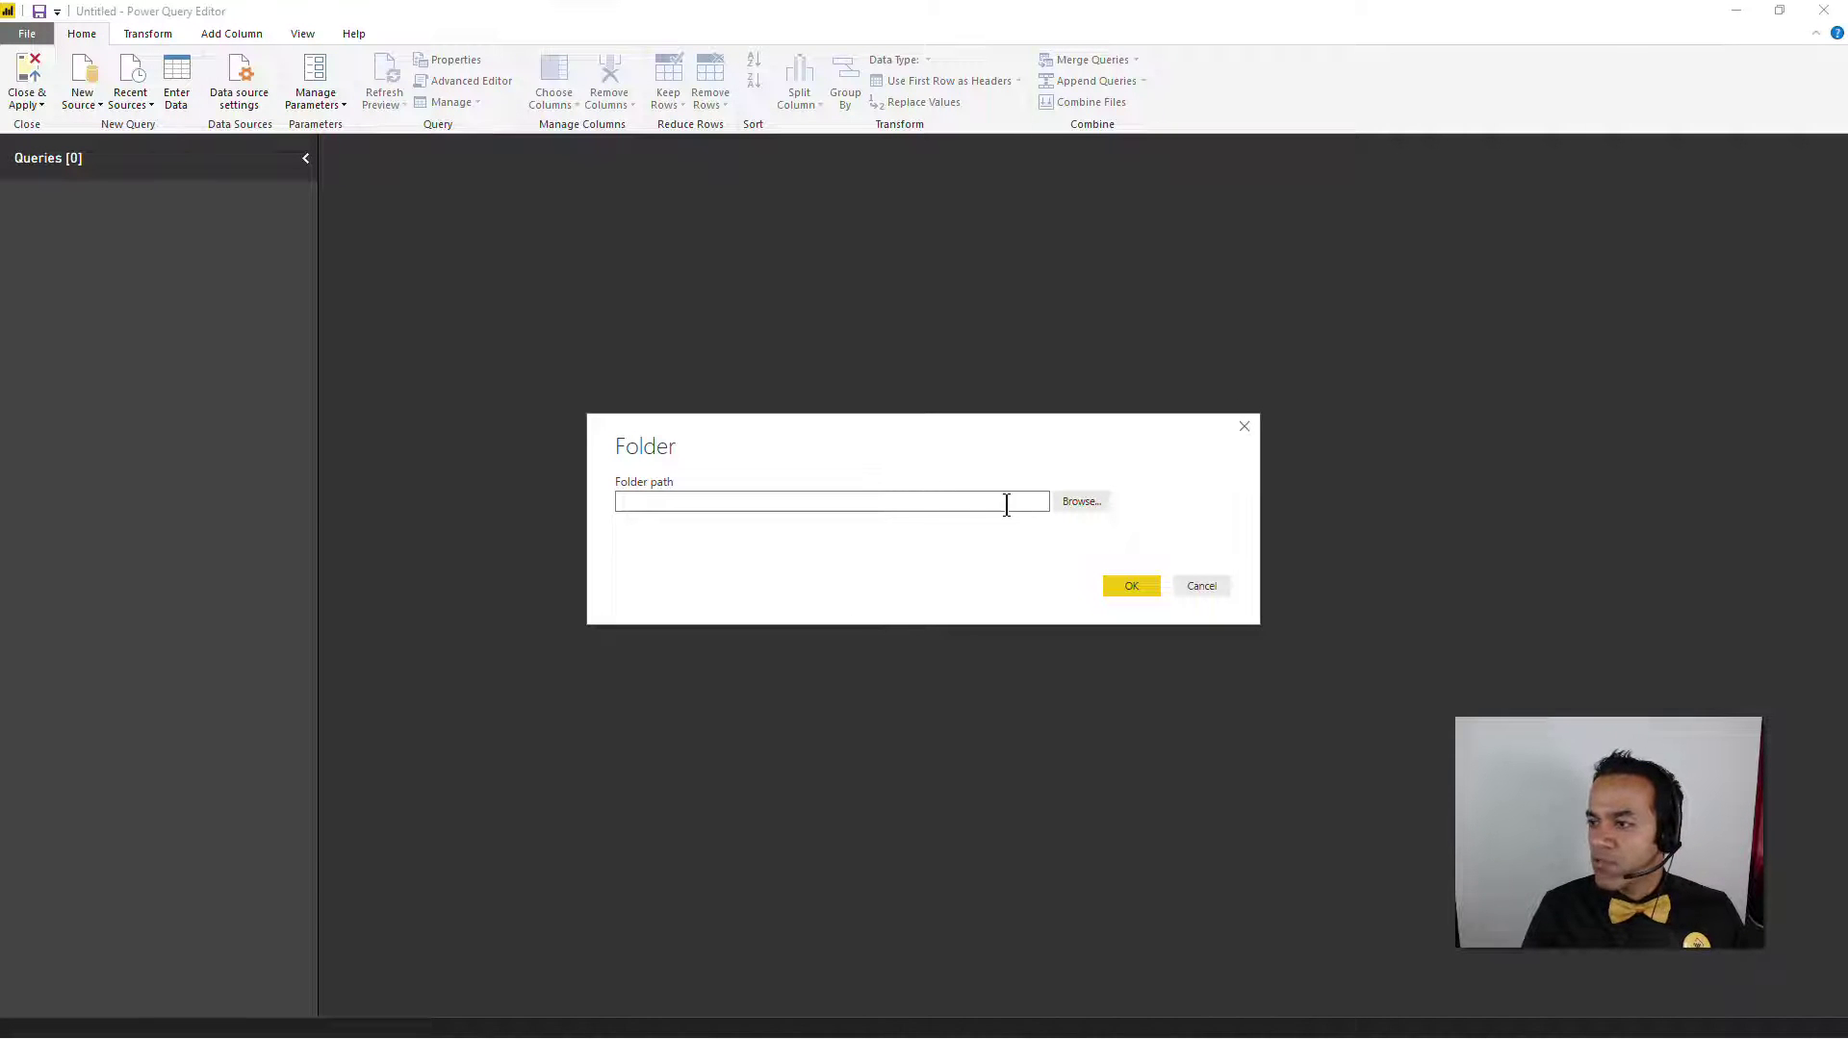
- Paste the data folder path copied from Explorer, confirm, and choose Combine & Edit
{"action": "key", "text": "alt+Tab"}
{"action": "key", "text": "alt+d"}
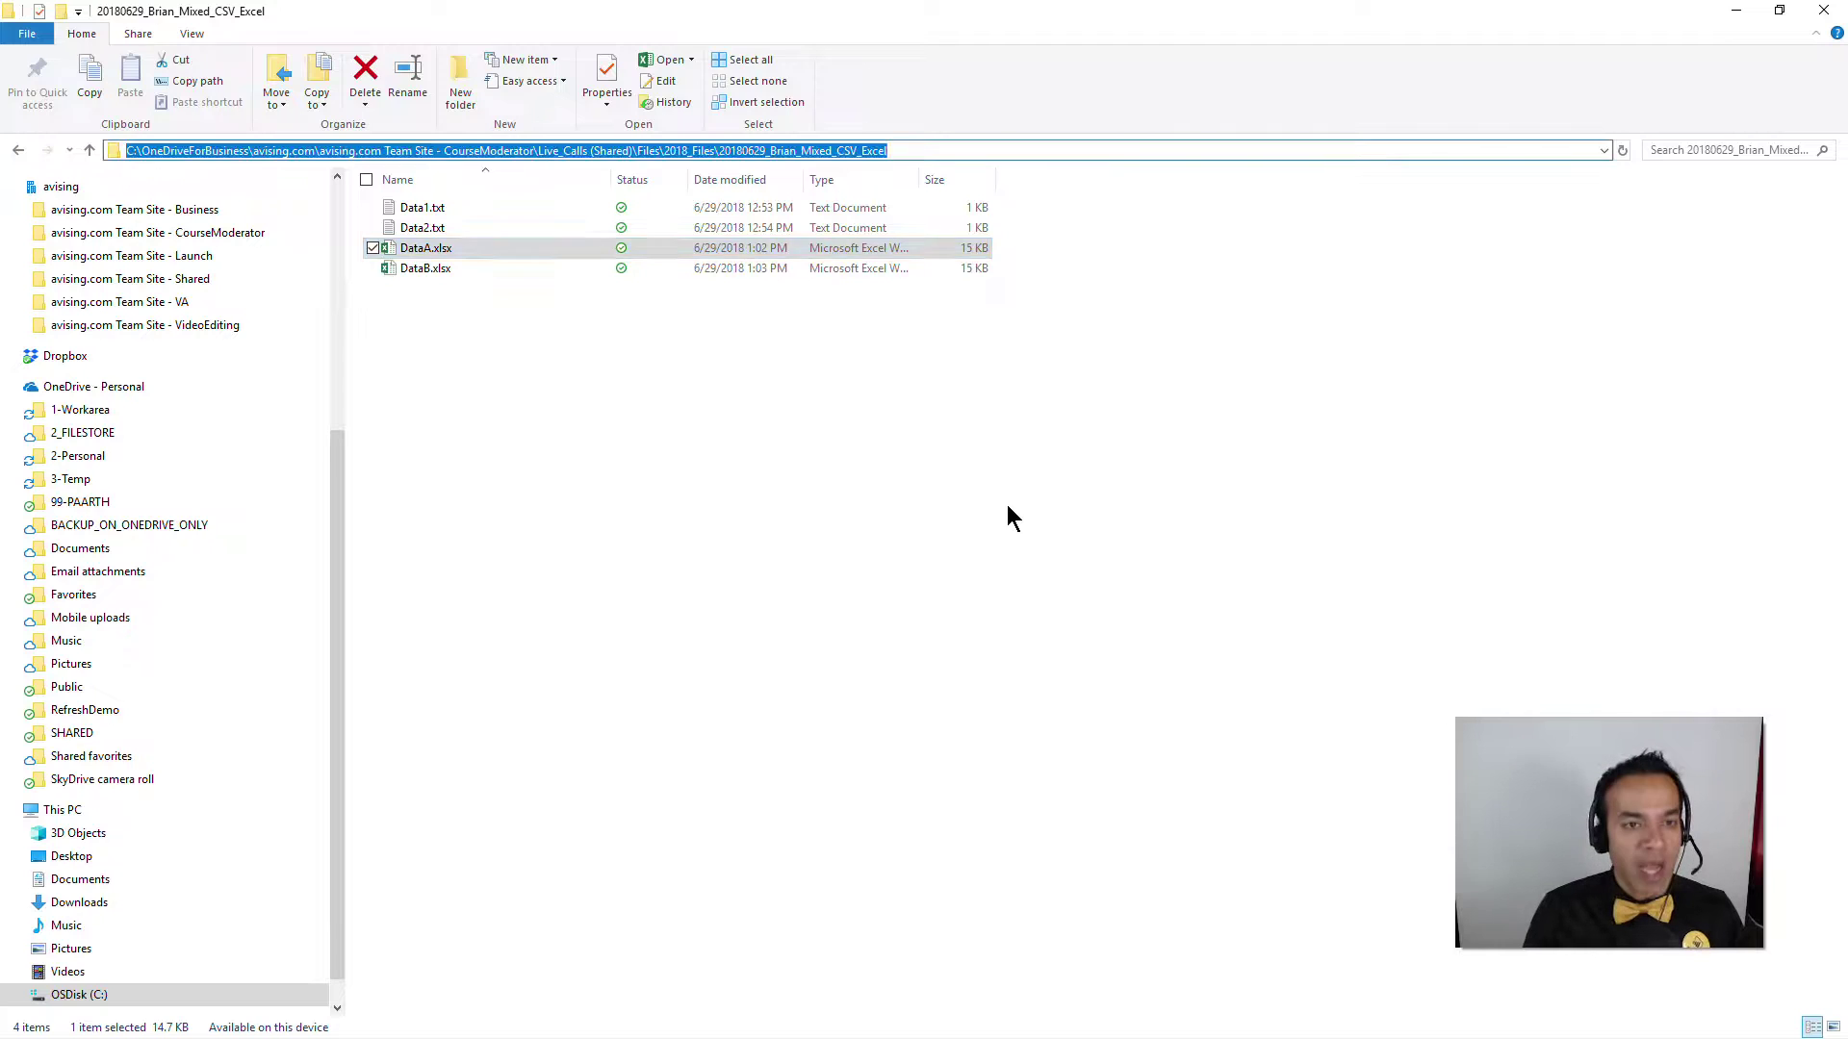
{"action": "key", "text": "alt+Tab"}
{"action": "key", "text": "ctrl+v"}
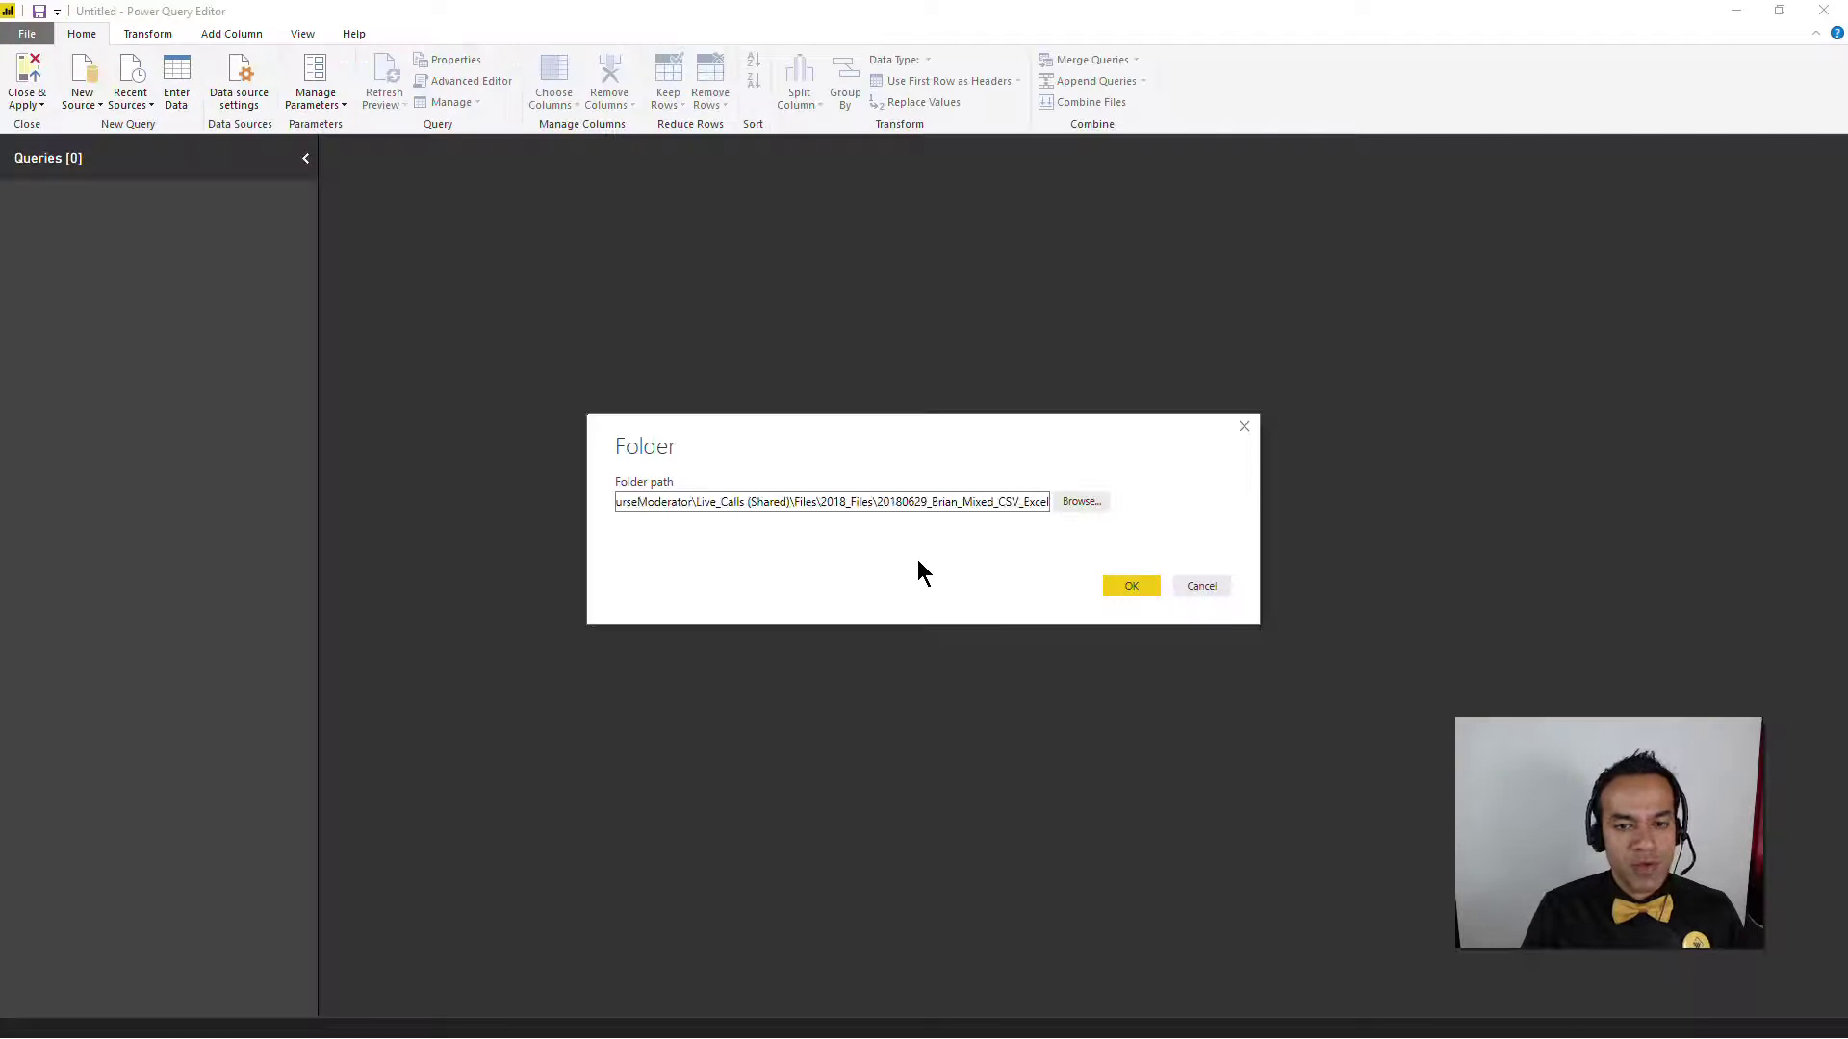
{"action": "left_click", "coordinate": [1120, 590]}
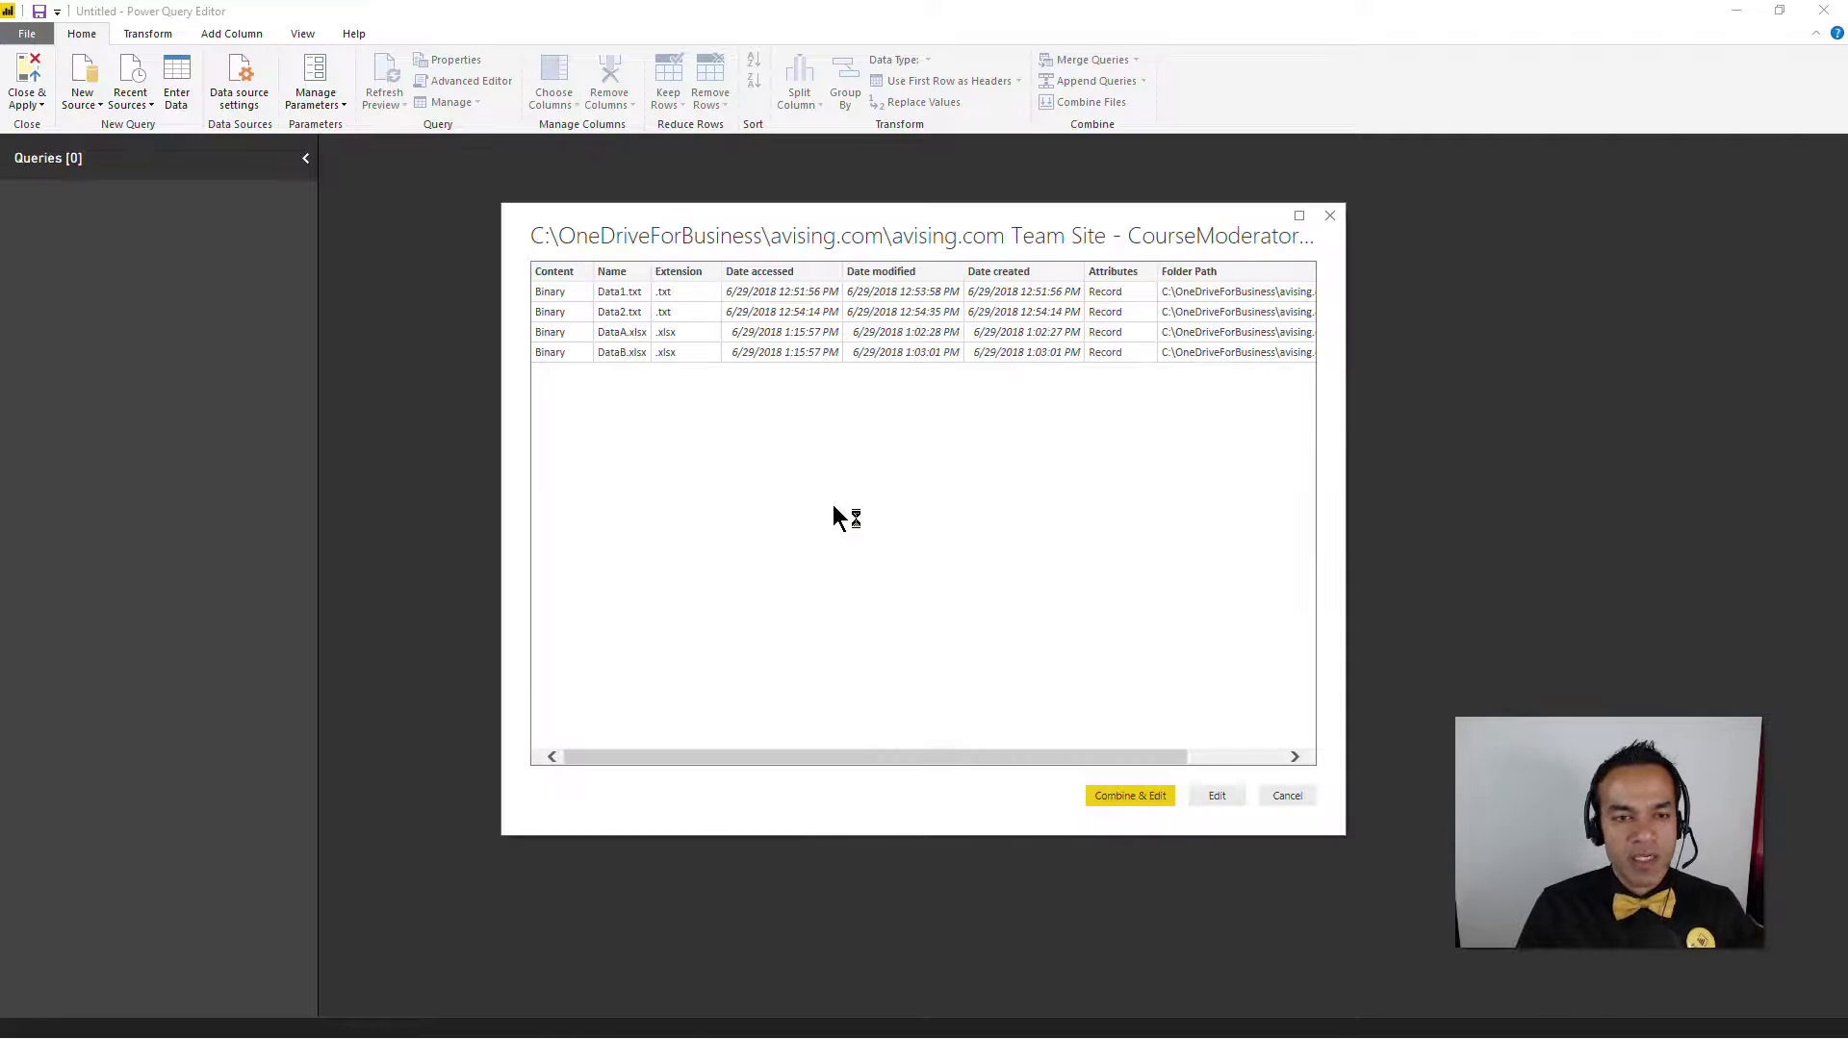
{"action": "left_click", "coordinate": [1140, 797]}
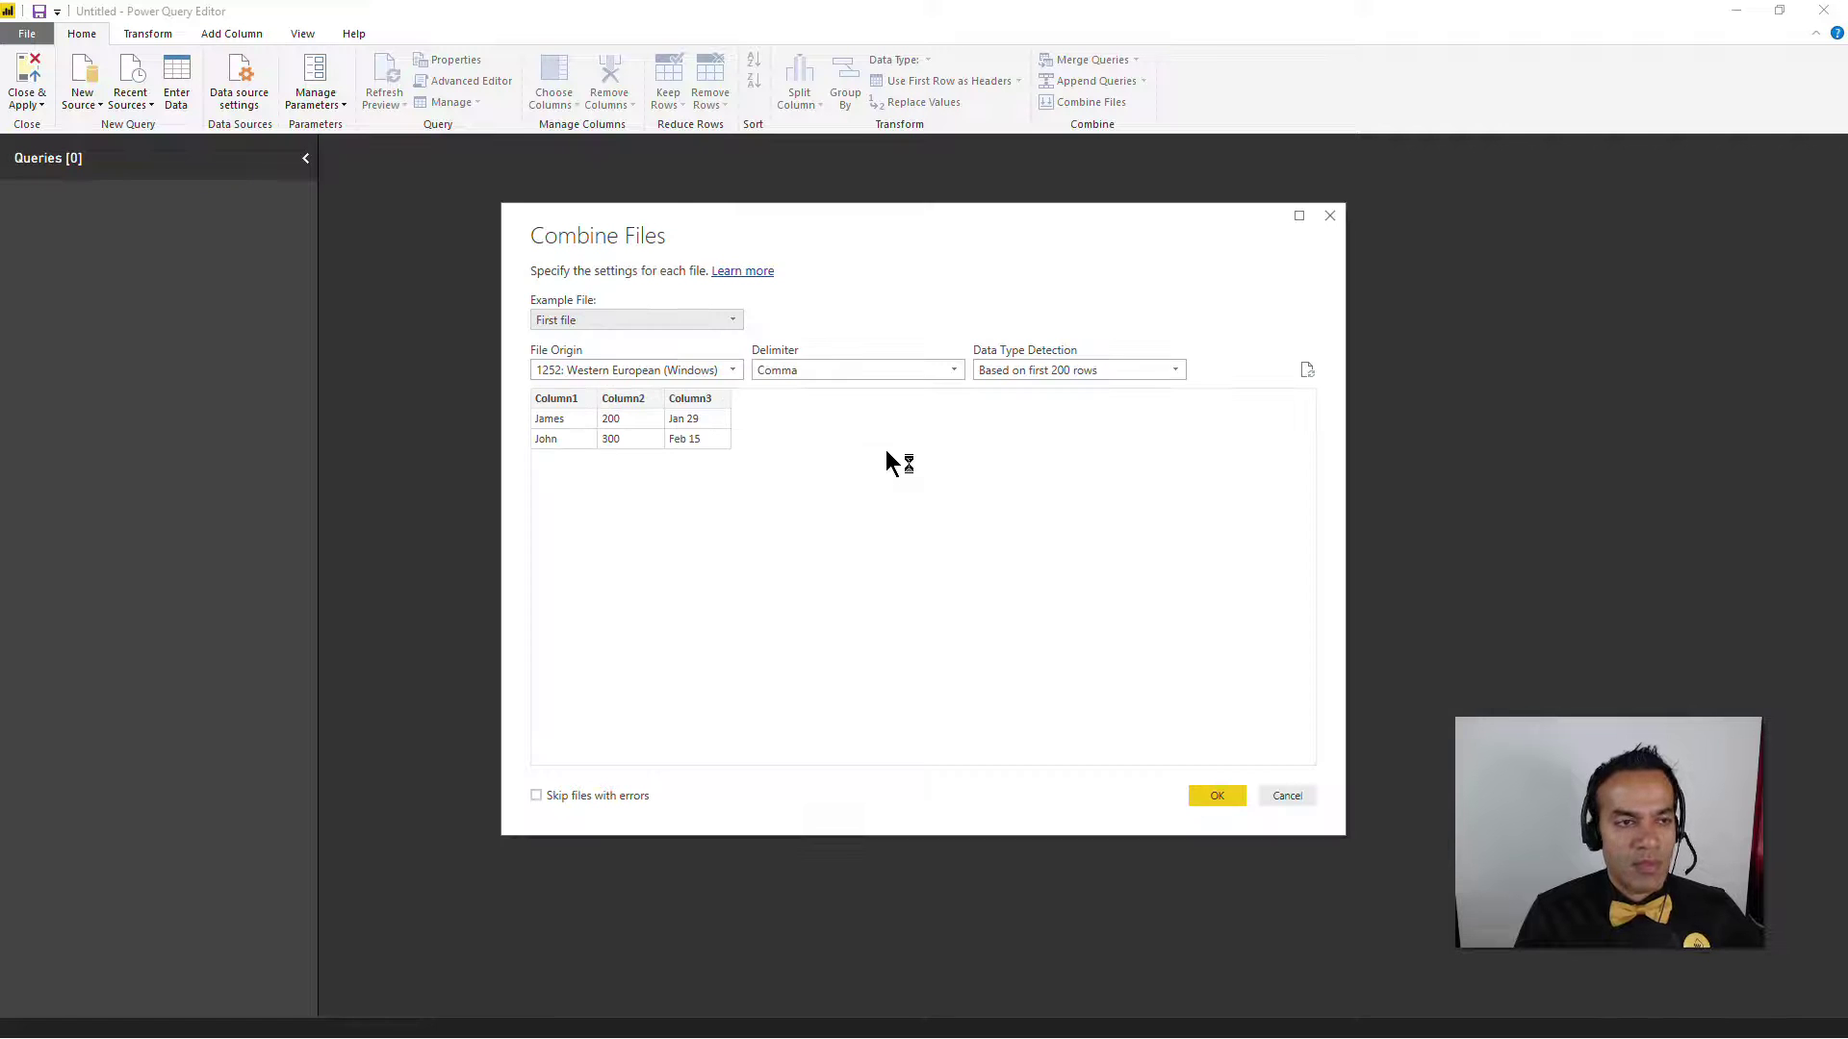
- Combine the folder's files using Data1.txt as the example file
{"action": "left_click", "coordinate": [671, 327]}
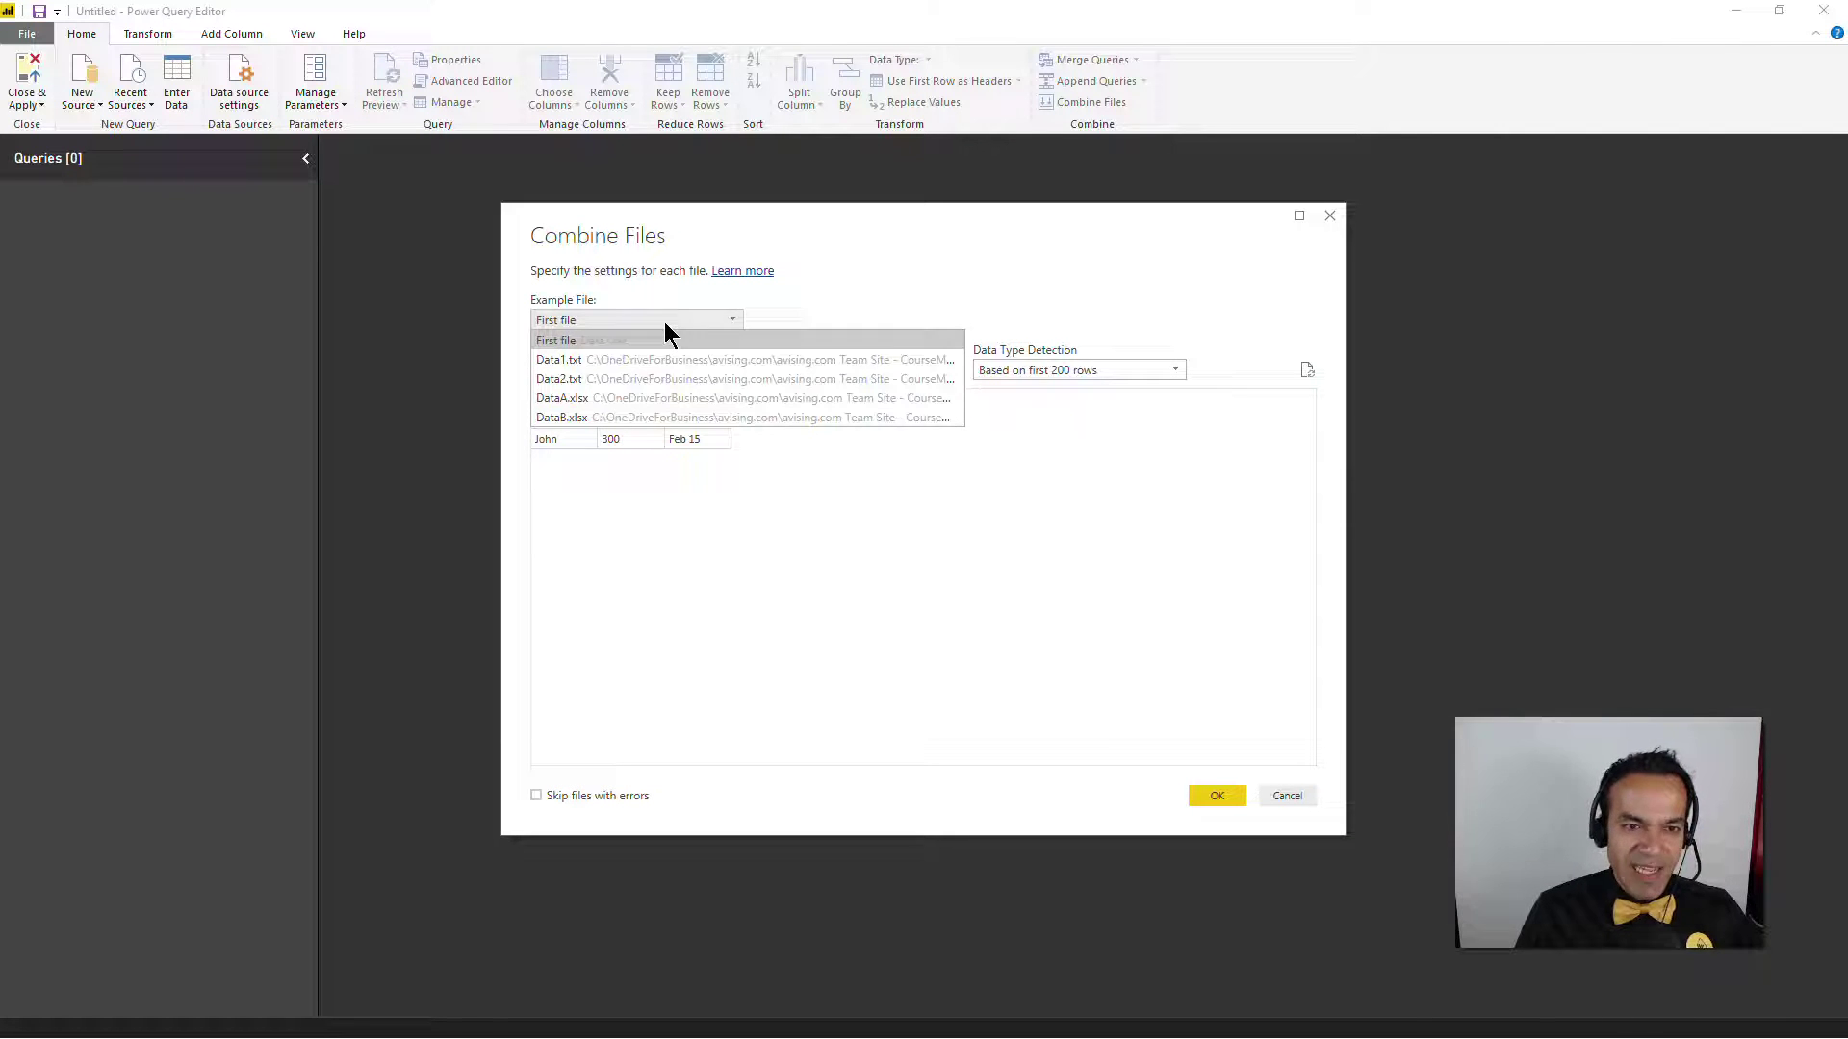
{"action": "left_click", "coordinate": [594, 361]}
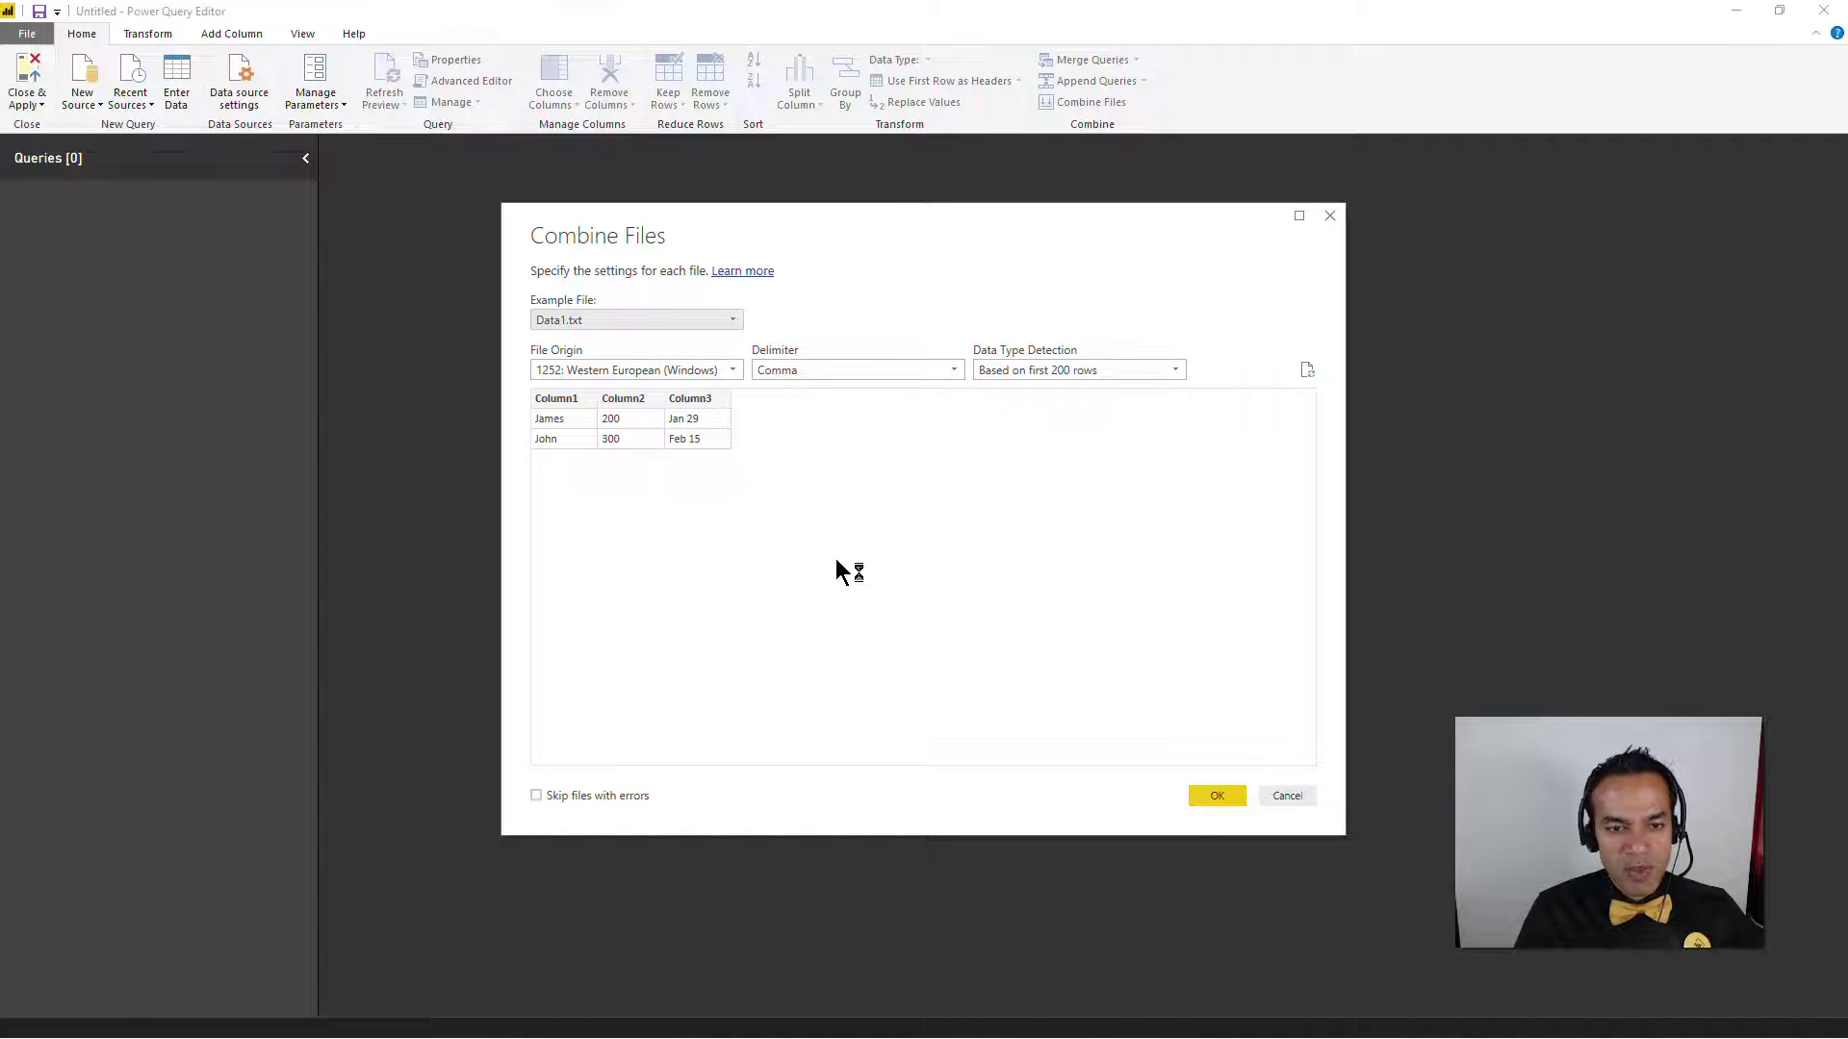
{"action": "left_click", "coordinate": [1195, 799]}
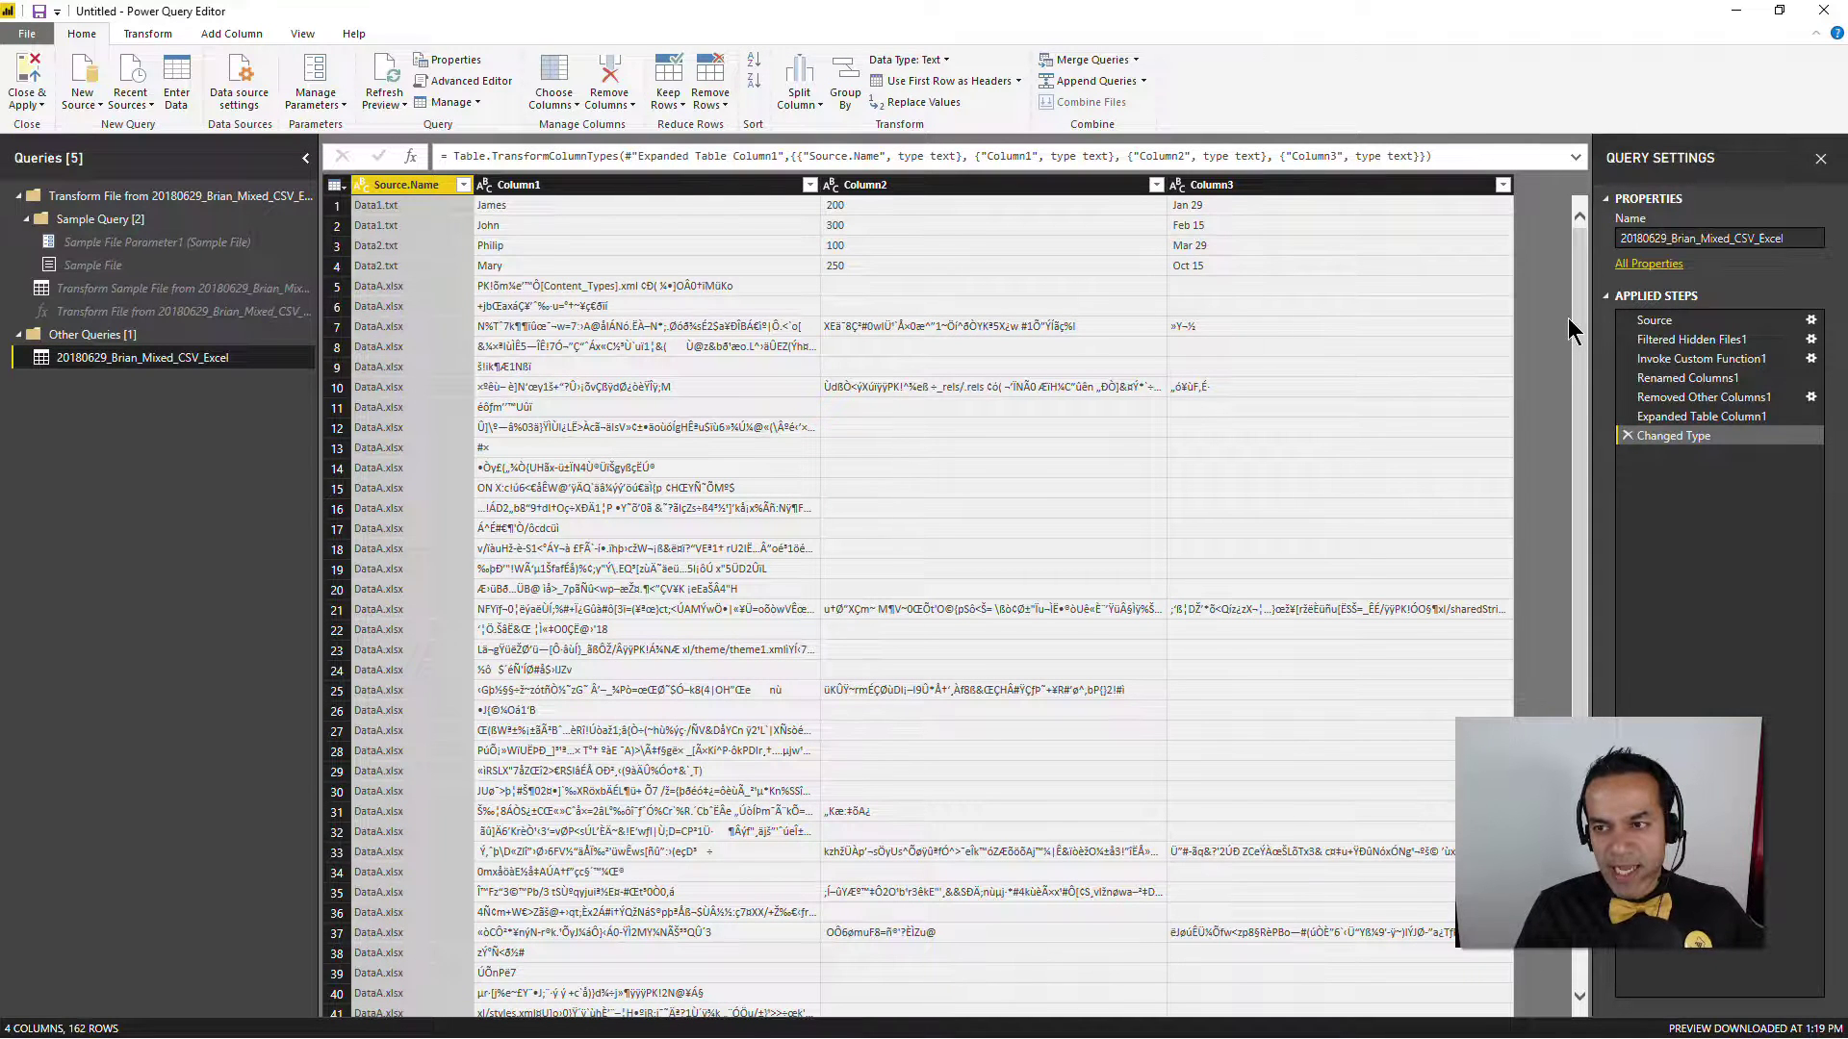
- Rename the combined query to Source_TXT and return to its Source step listing four files
{"action": "left_click", "coordinate": [1654, 321]}
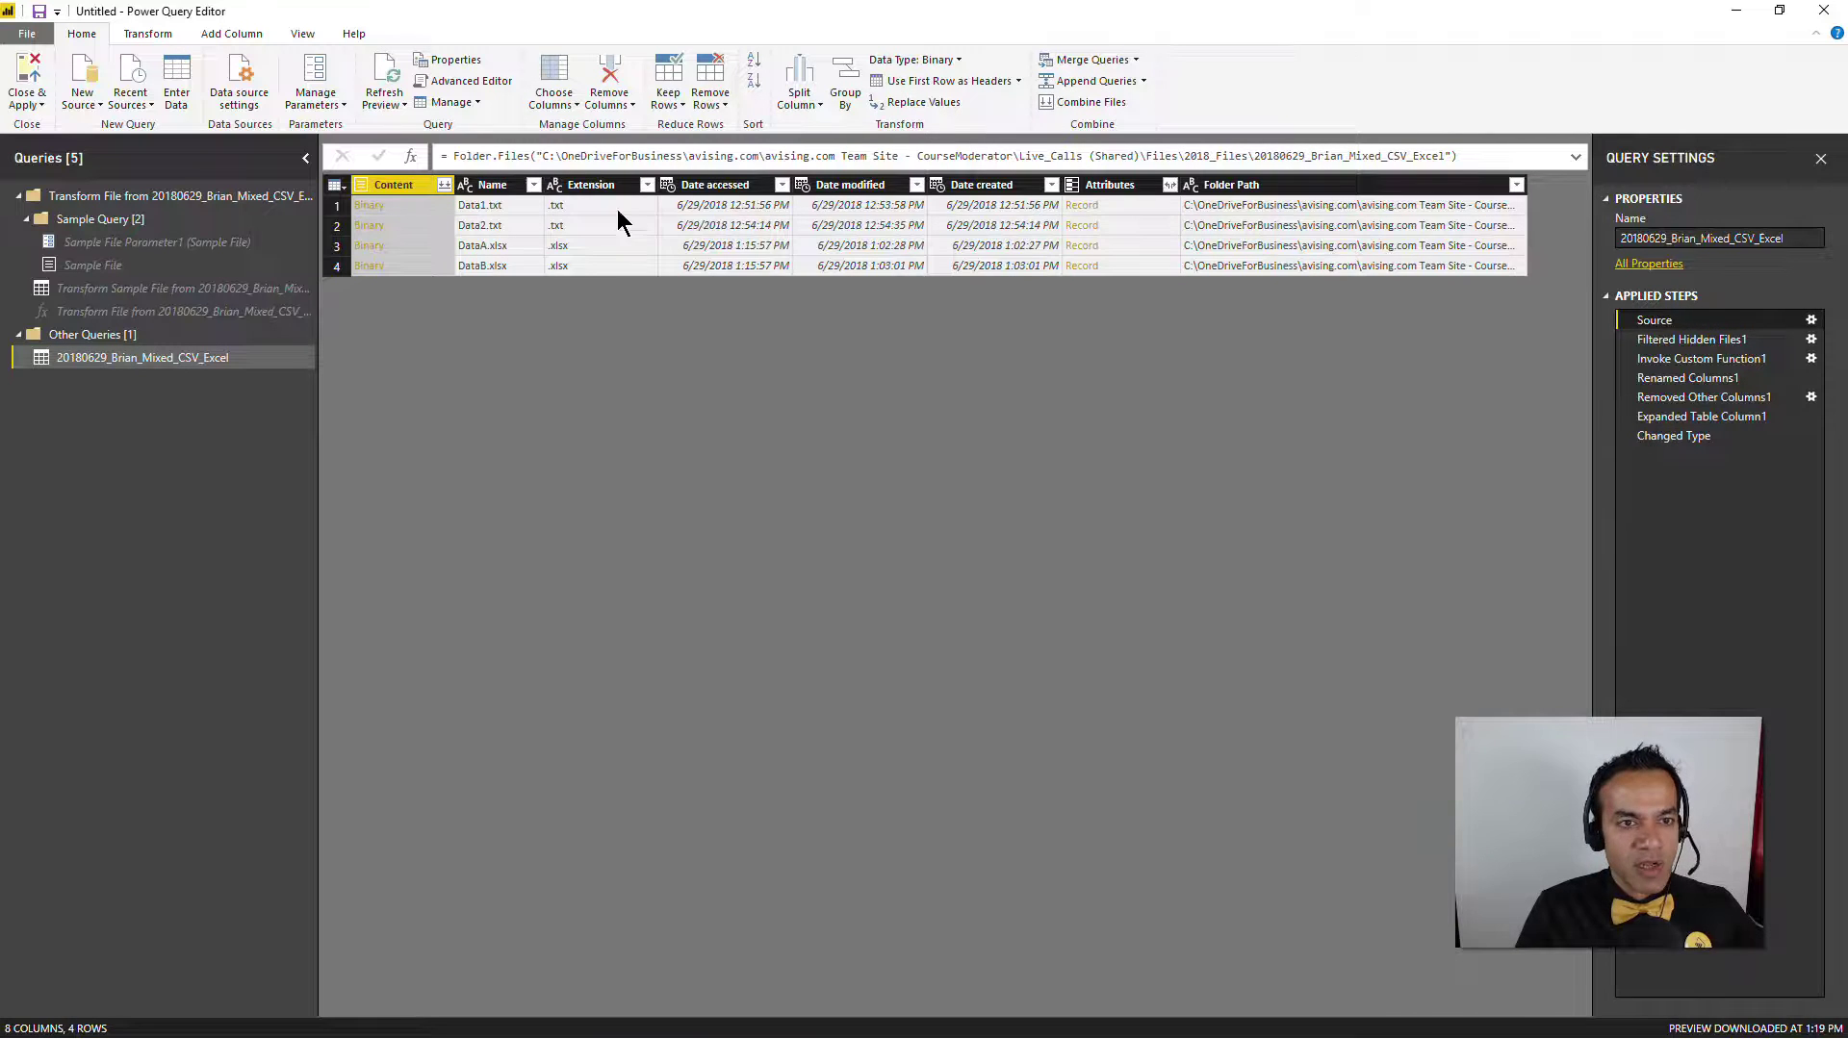
{"action": "left_click", "coordinate": [1679, 239]}
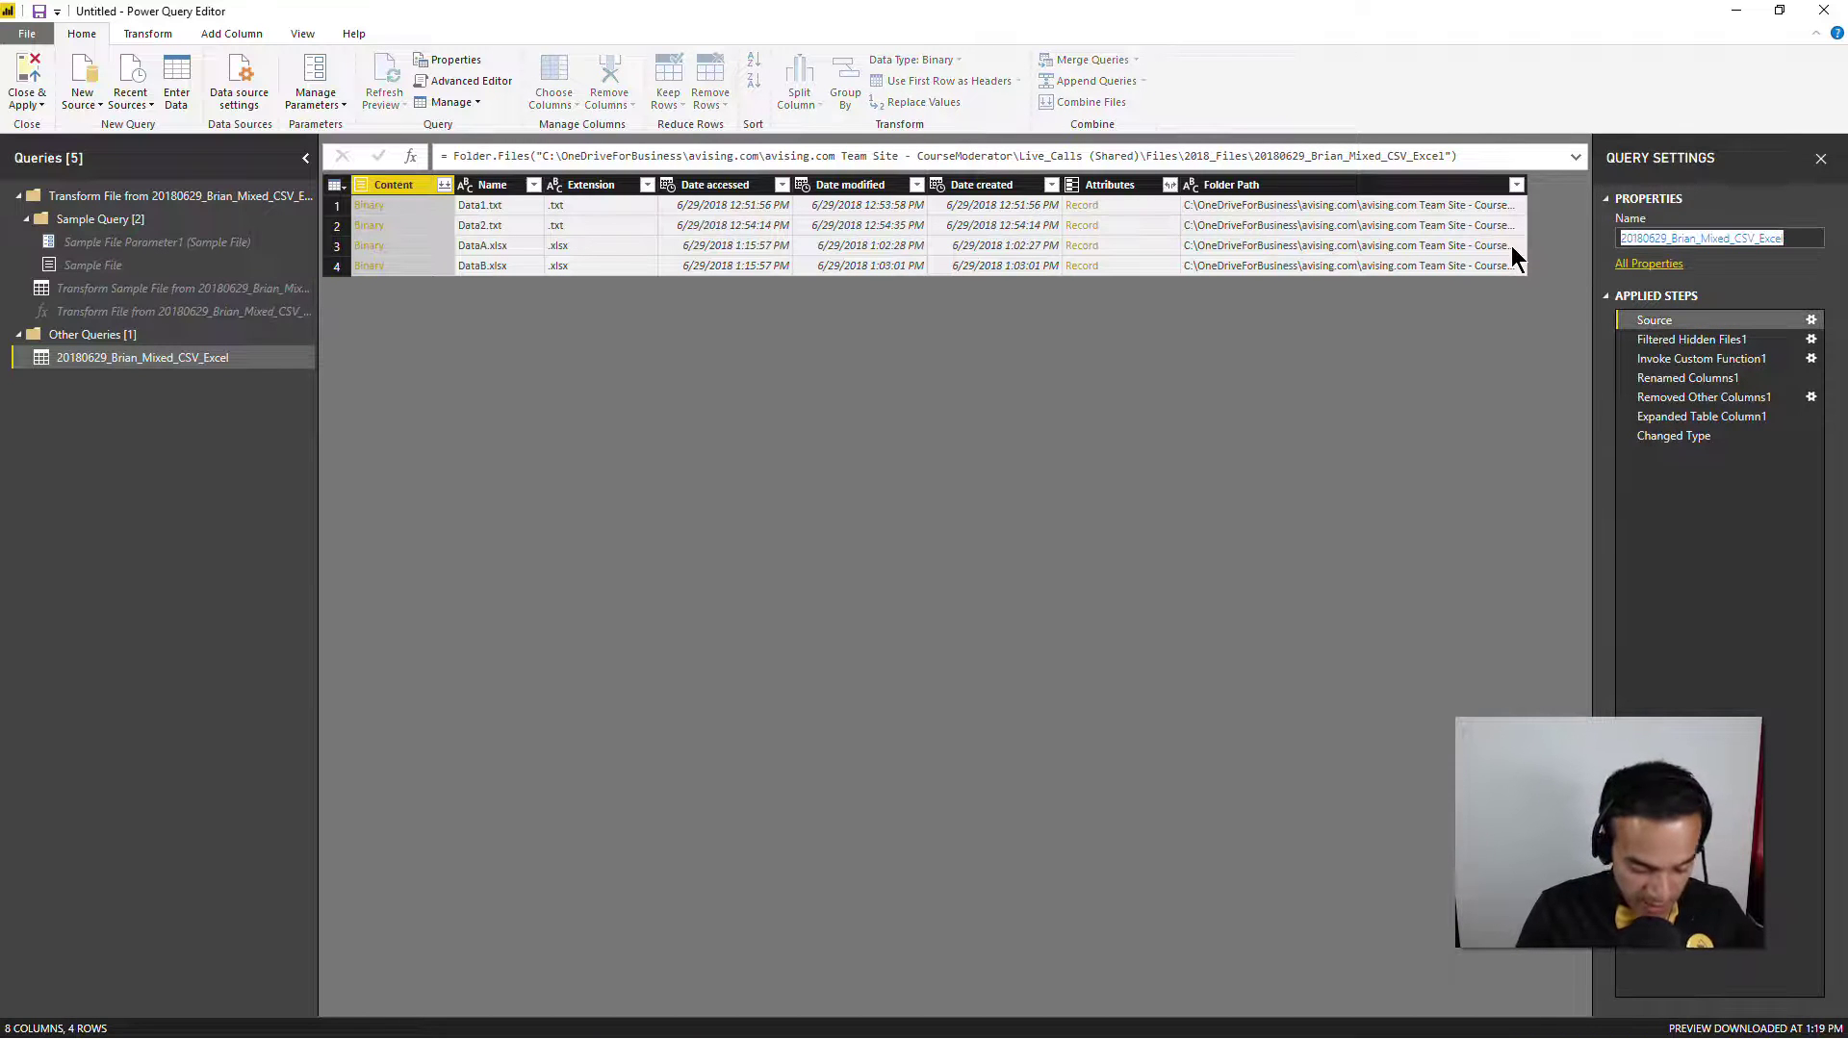
{"action": "type", "text": "Sorc"}
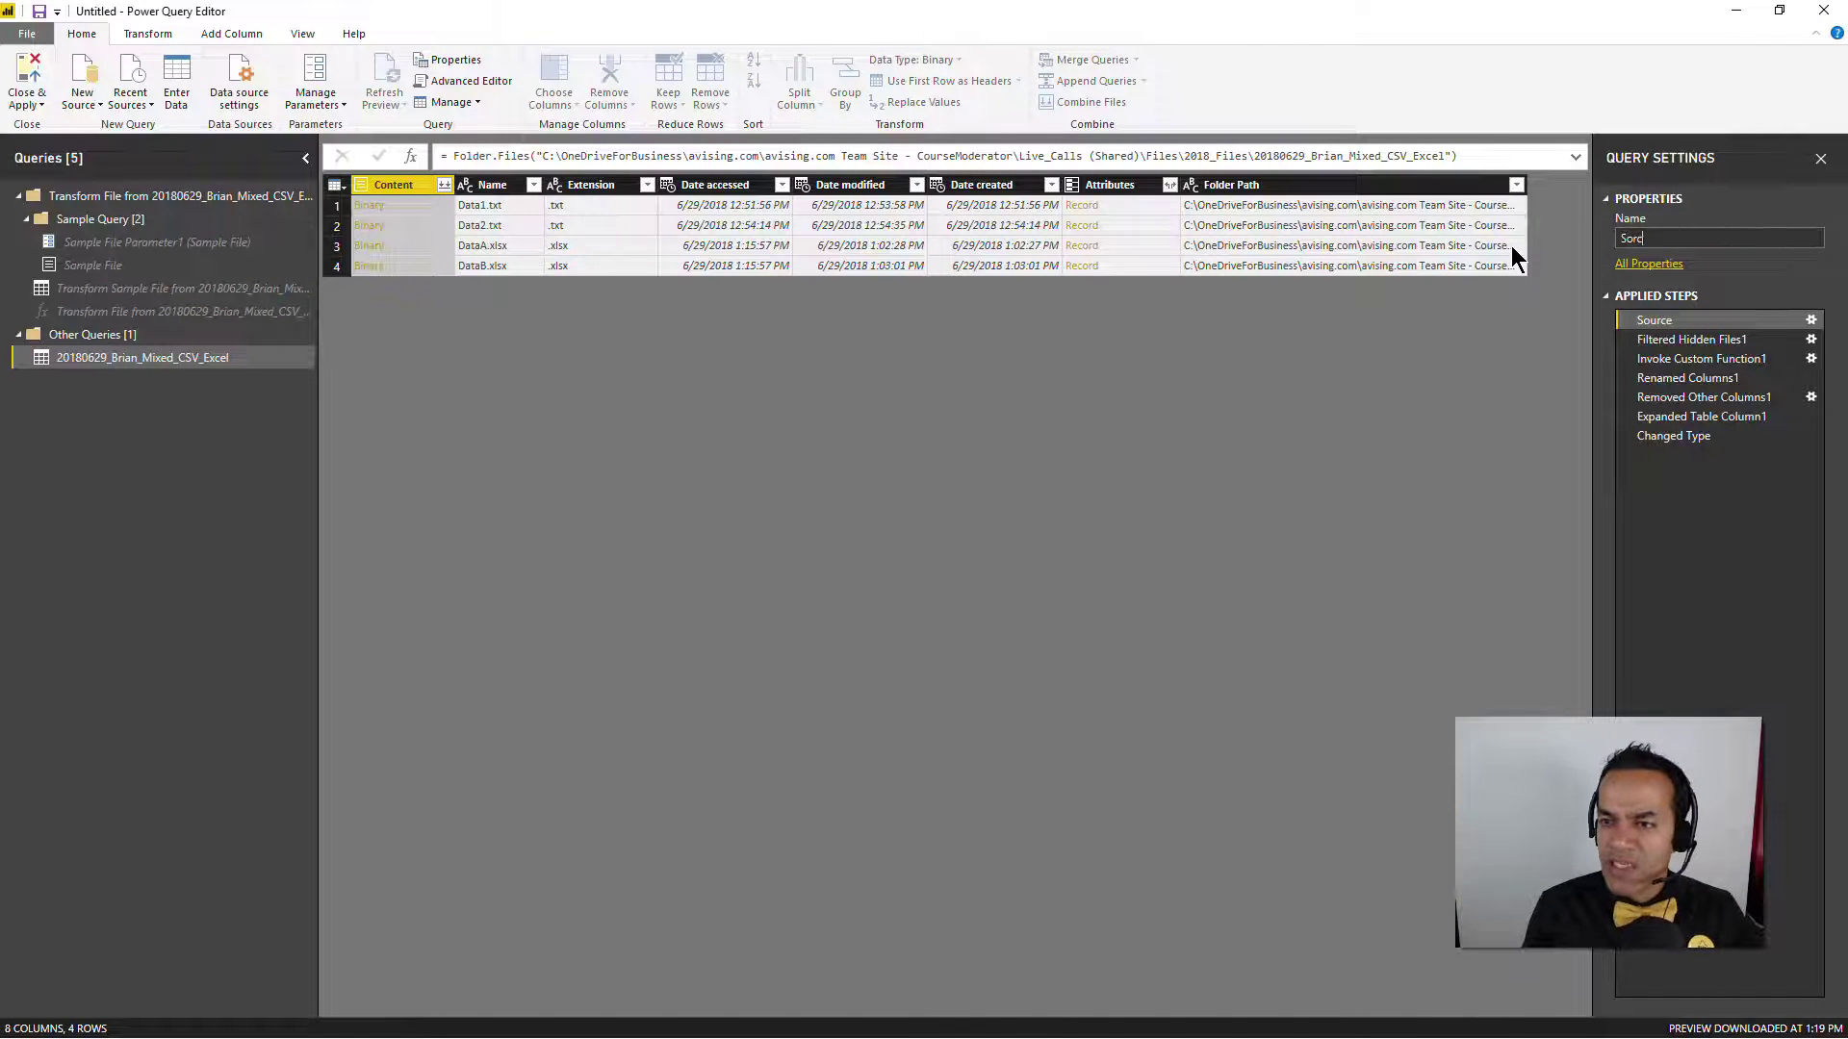
{"action": "key", "text": "BackSpace"}
{"action": "key", "text": "BackSpace"}
{"action": "type", "text": "urce"}
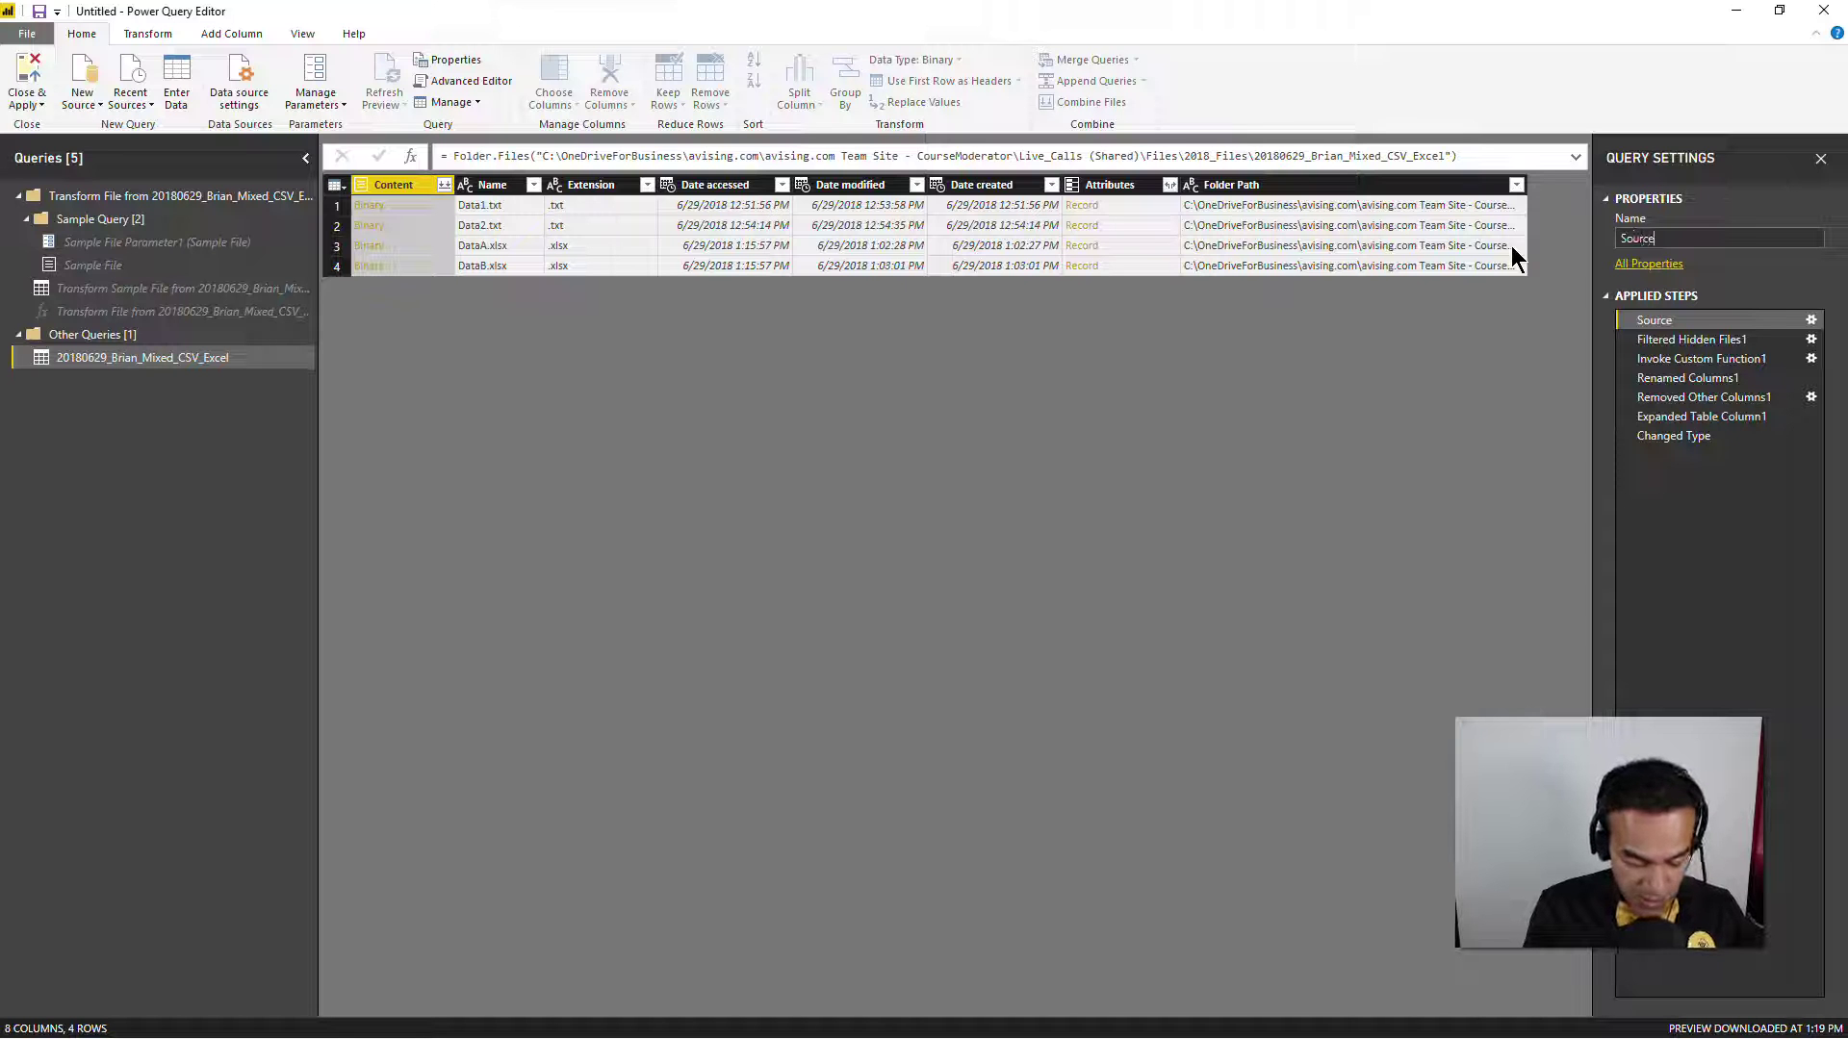
{"action": "type", "text": "_TXT"}
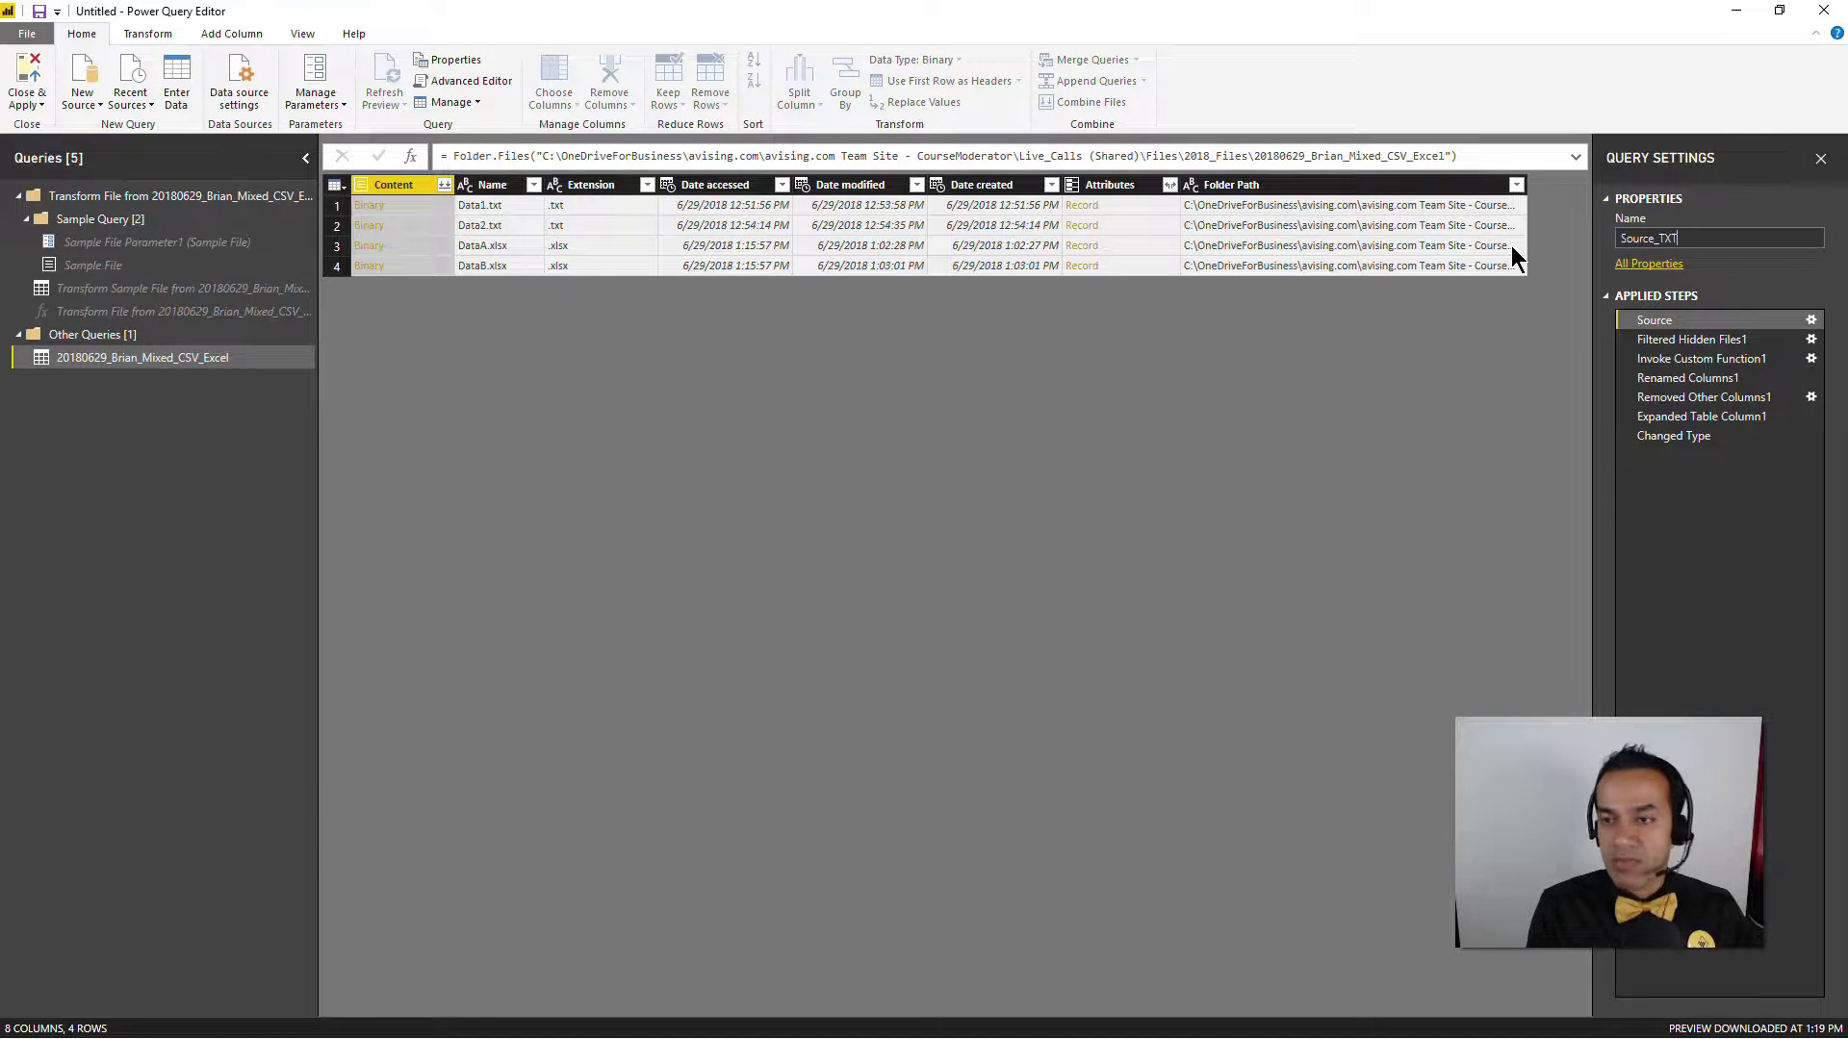
{"action": "key", "text": "Return"}
{"action": "left_click", "coordinate": [1663, 322]}
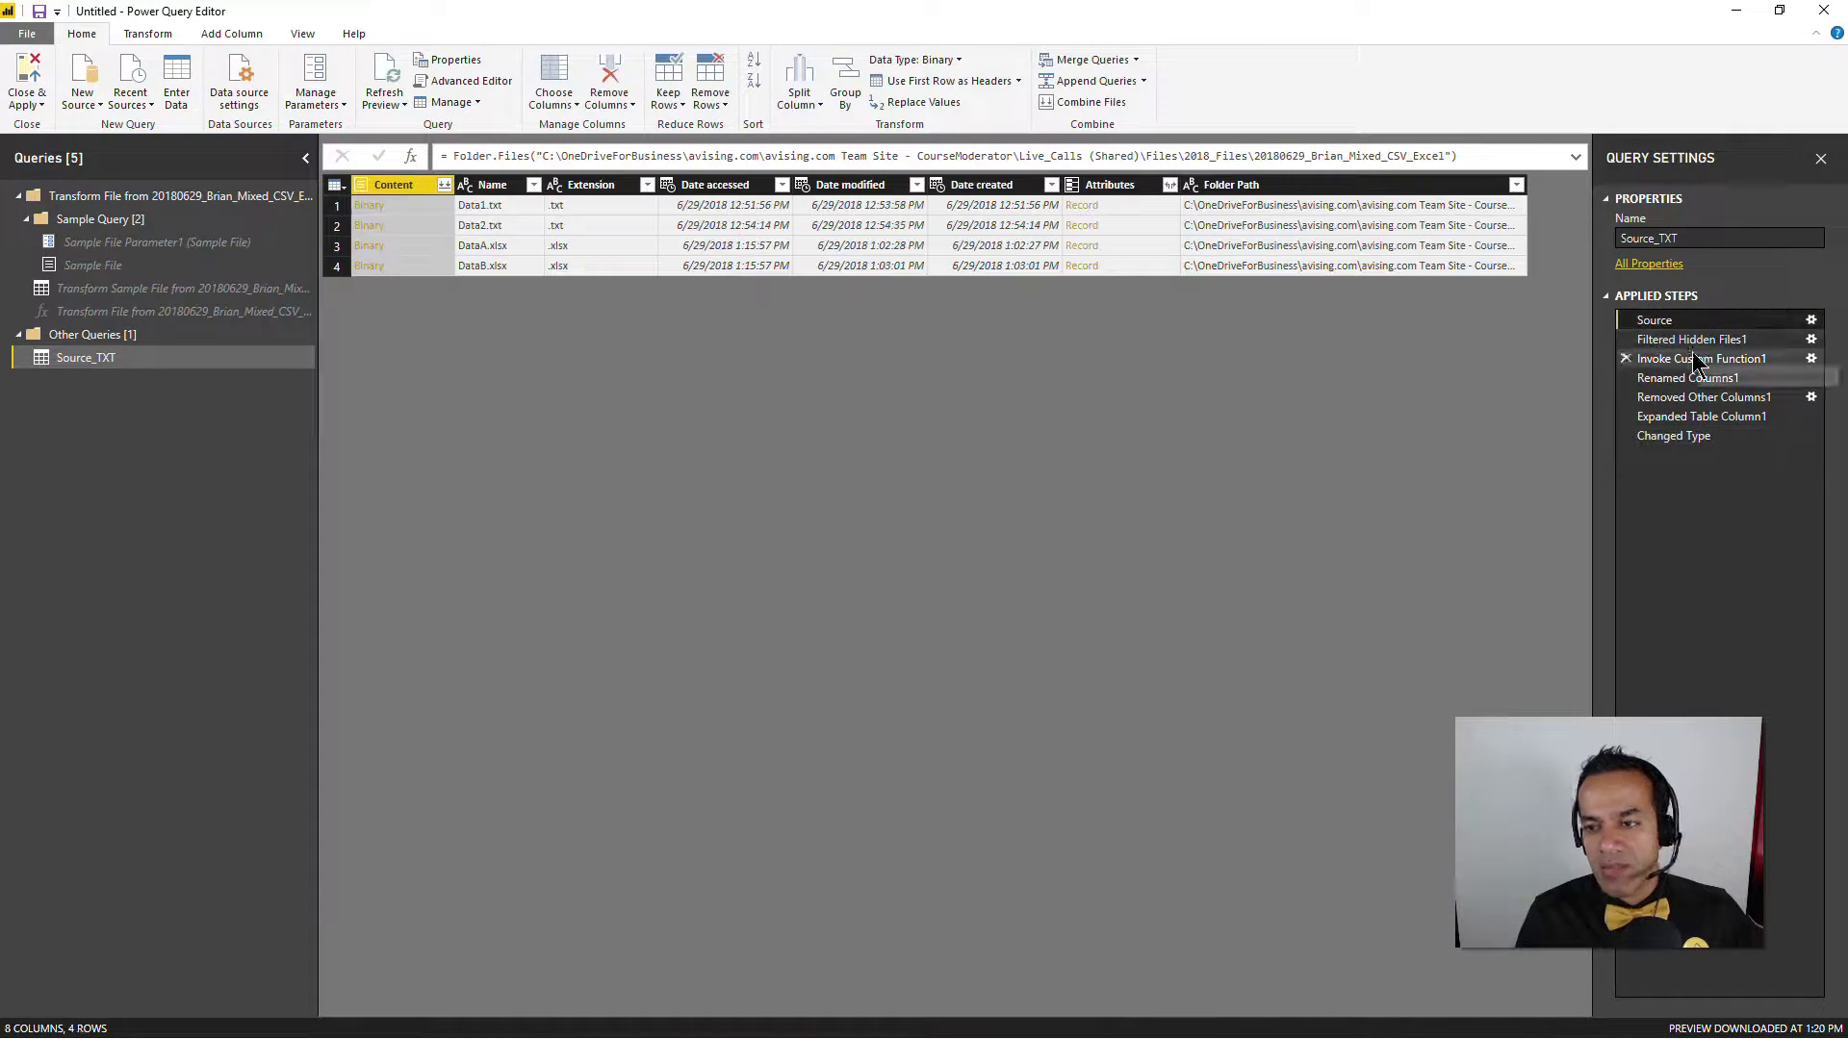
- Filter Source_TXT's Extension column to .txt only and view the clean 4-row combined result
{"action": "left_click", "coordinate": [647, 184]}
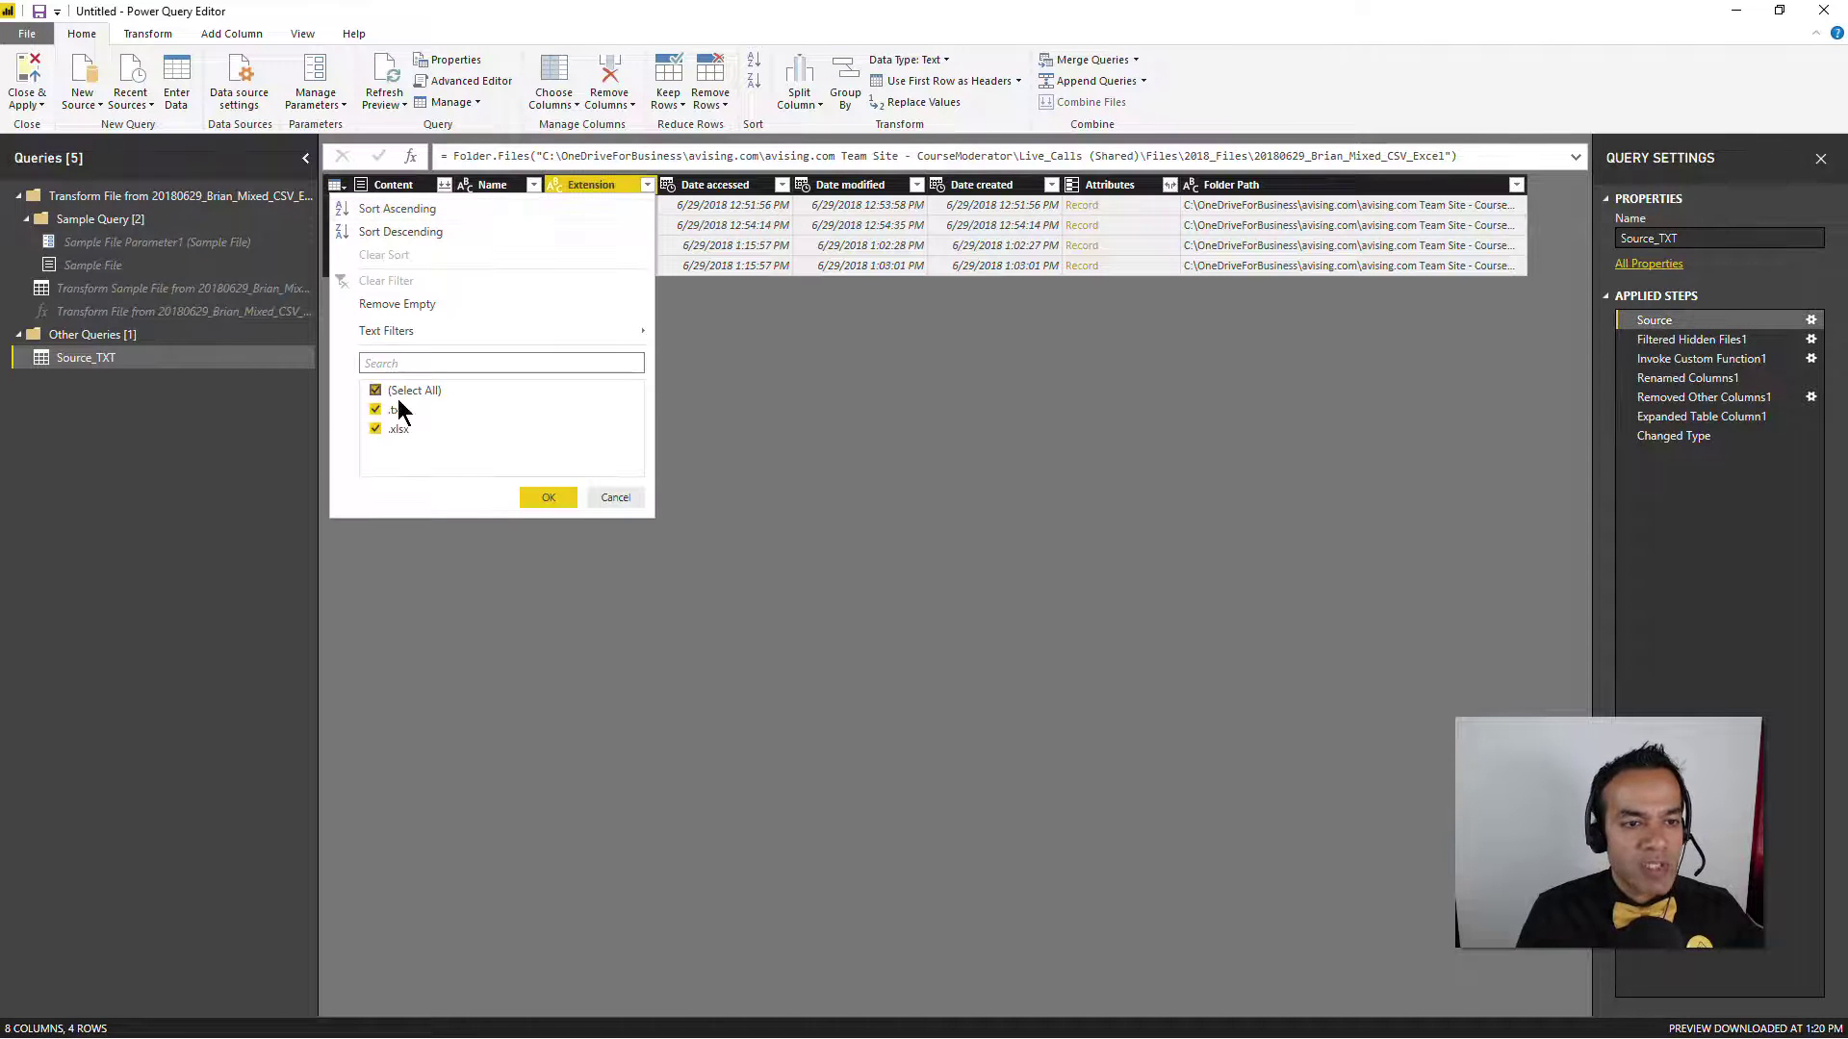
{"action": "left_click", "coordinate": [377, 429]}
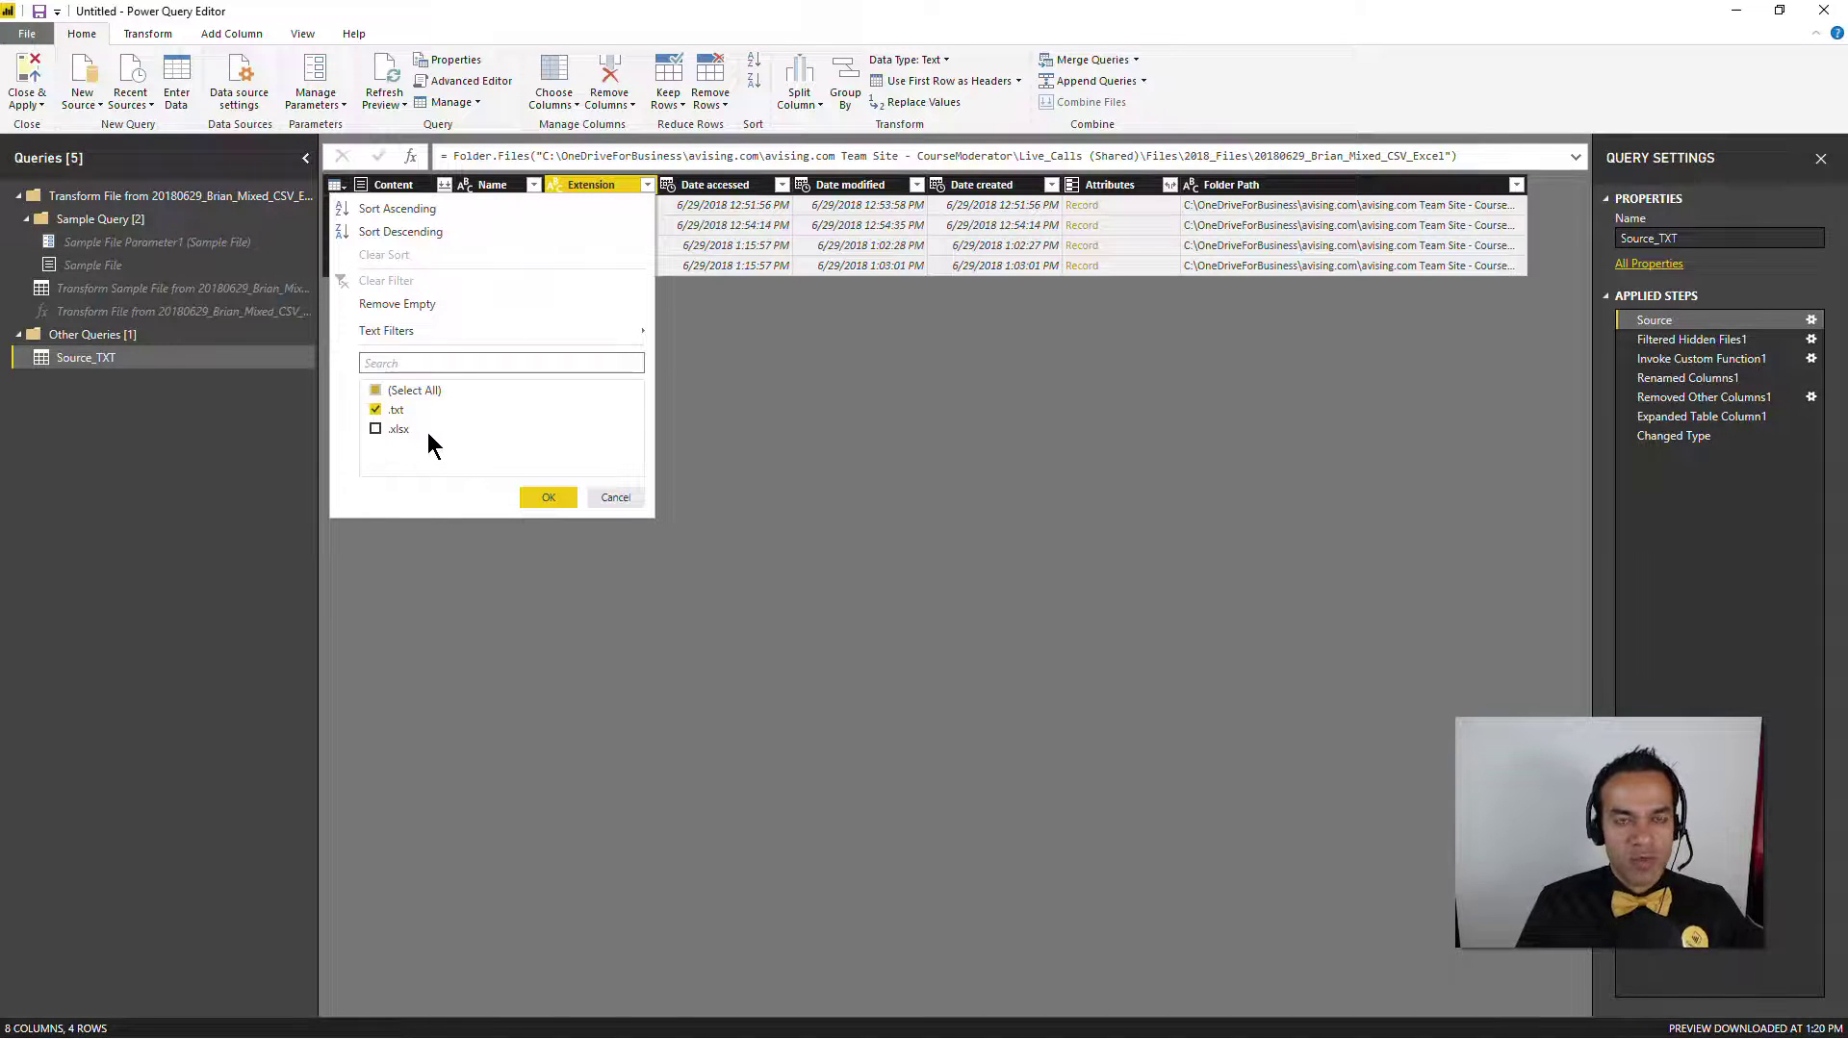
{"action": "left_click", "coordinate": [548, 497]}
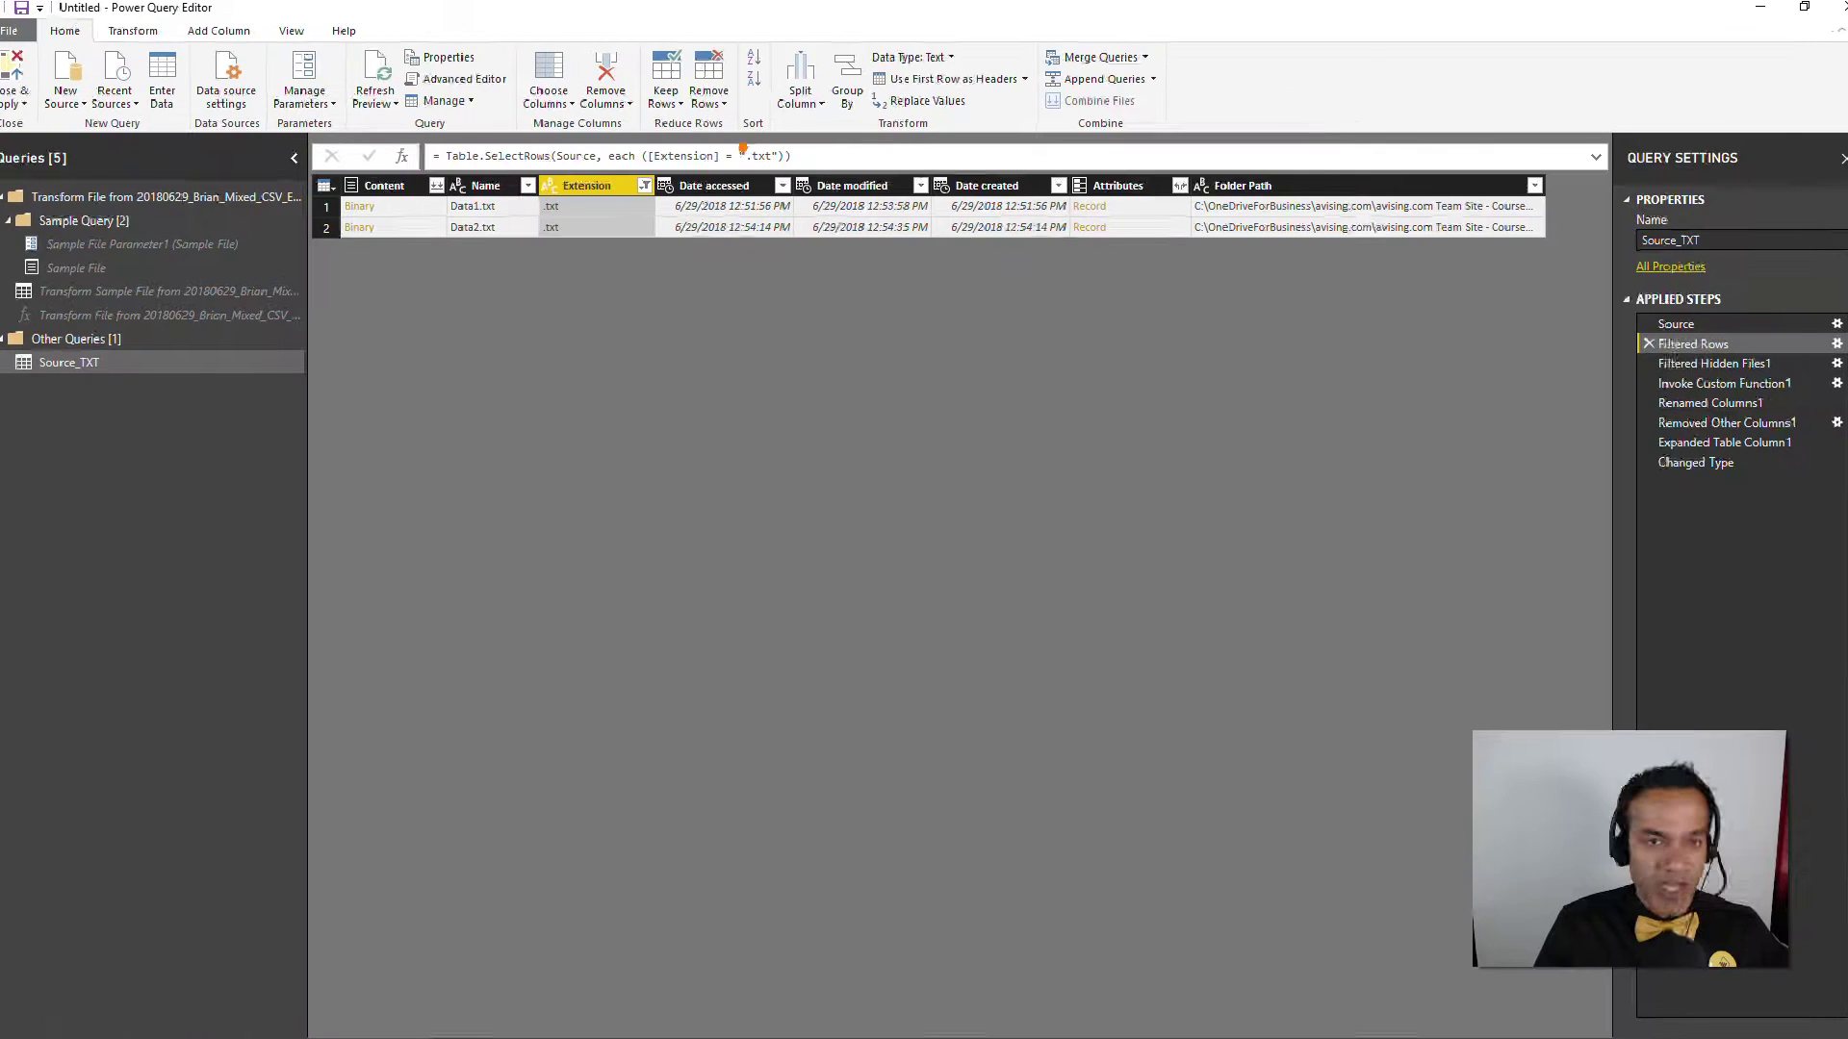
{"action": "left_click", "coordinate": [1705, 462]}
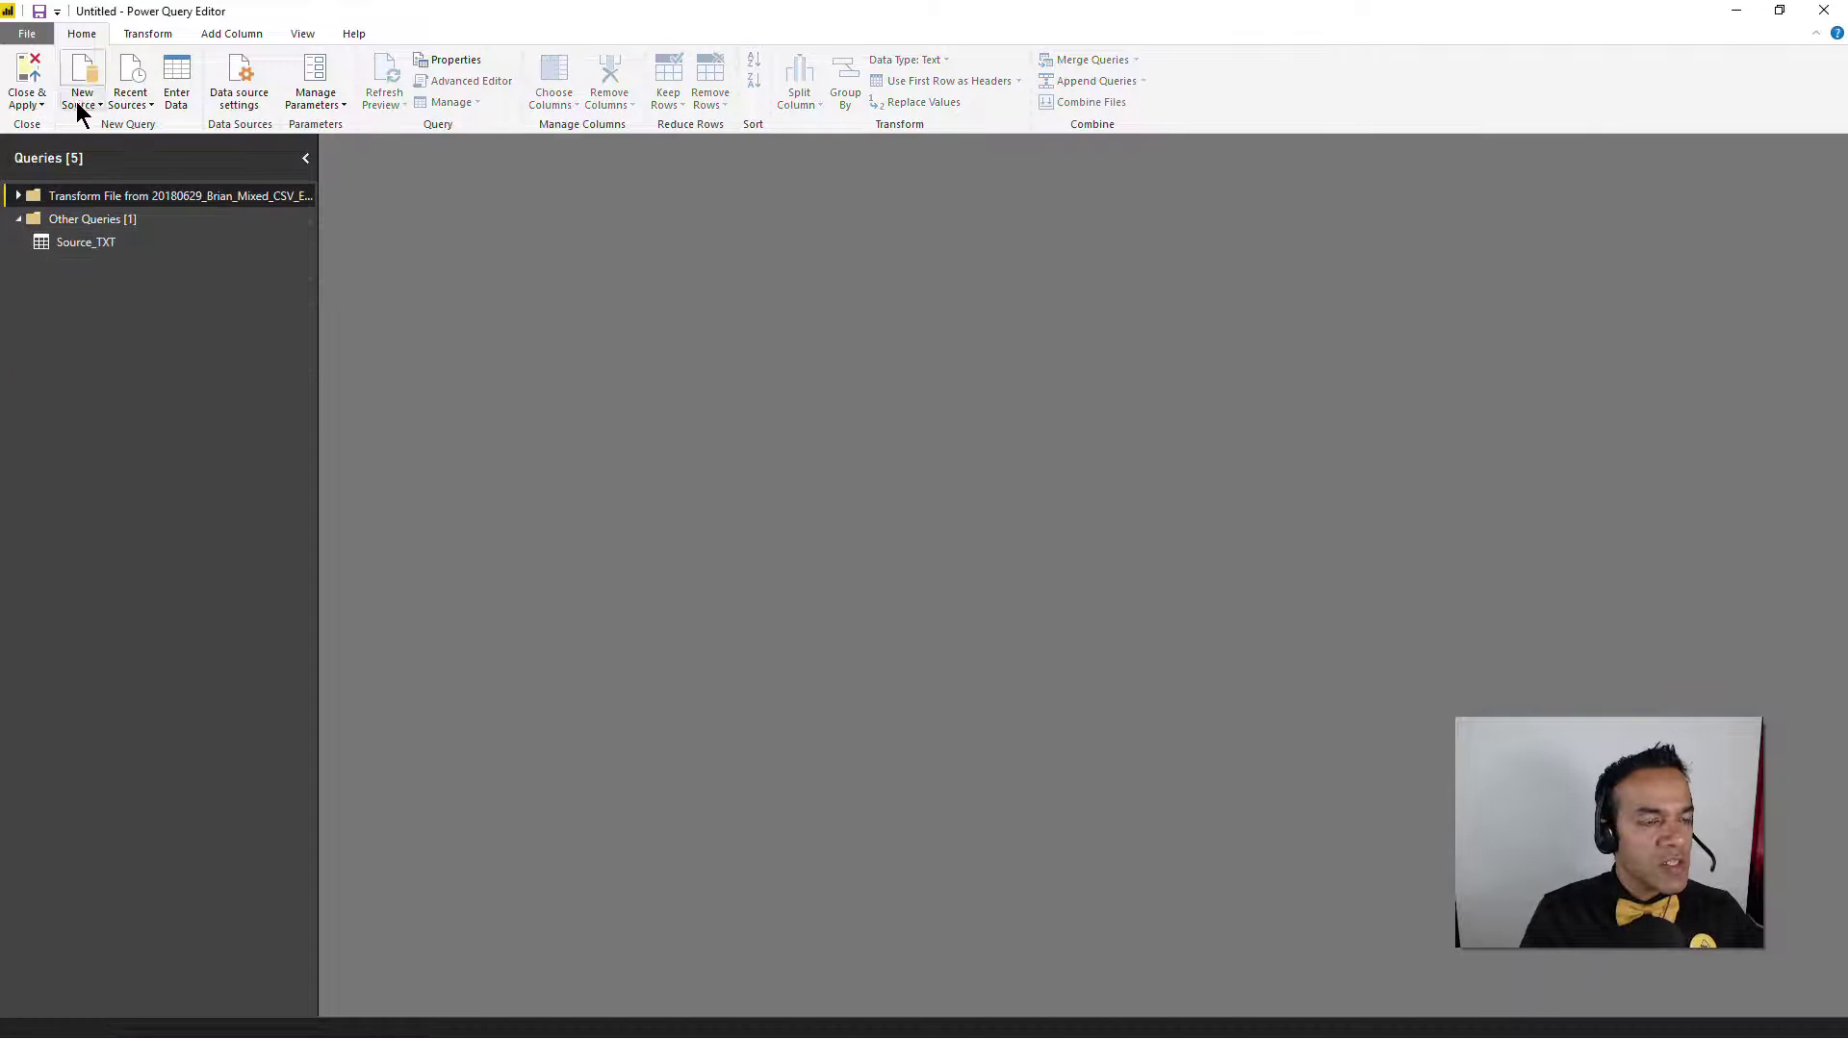
- Connect a new Folder query to the same data folder path and load its file list without combining
{"action": "left_click", "coordinate": [90, 102]}
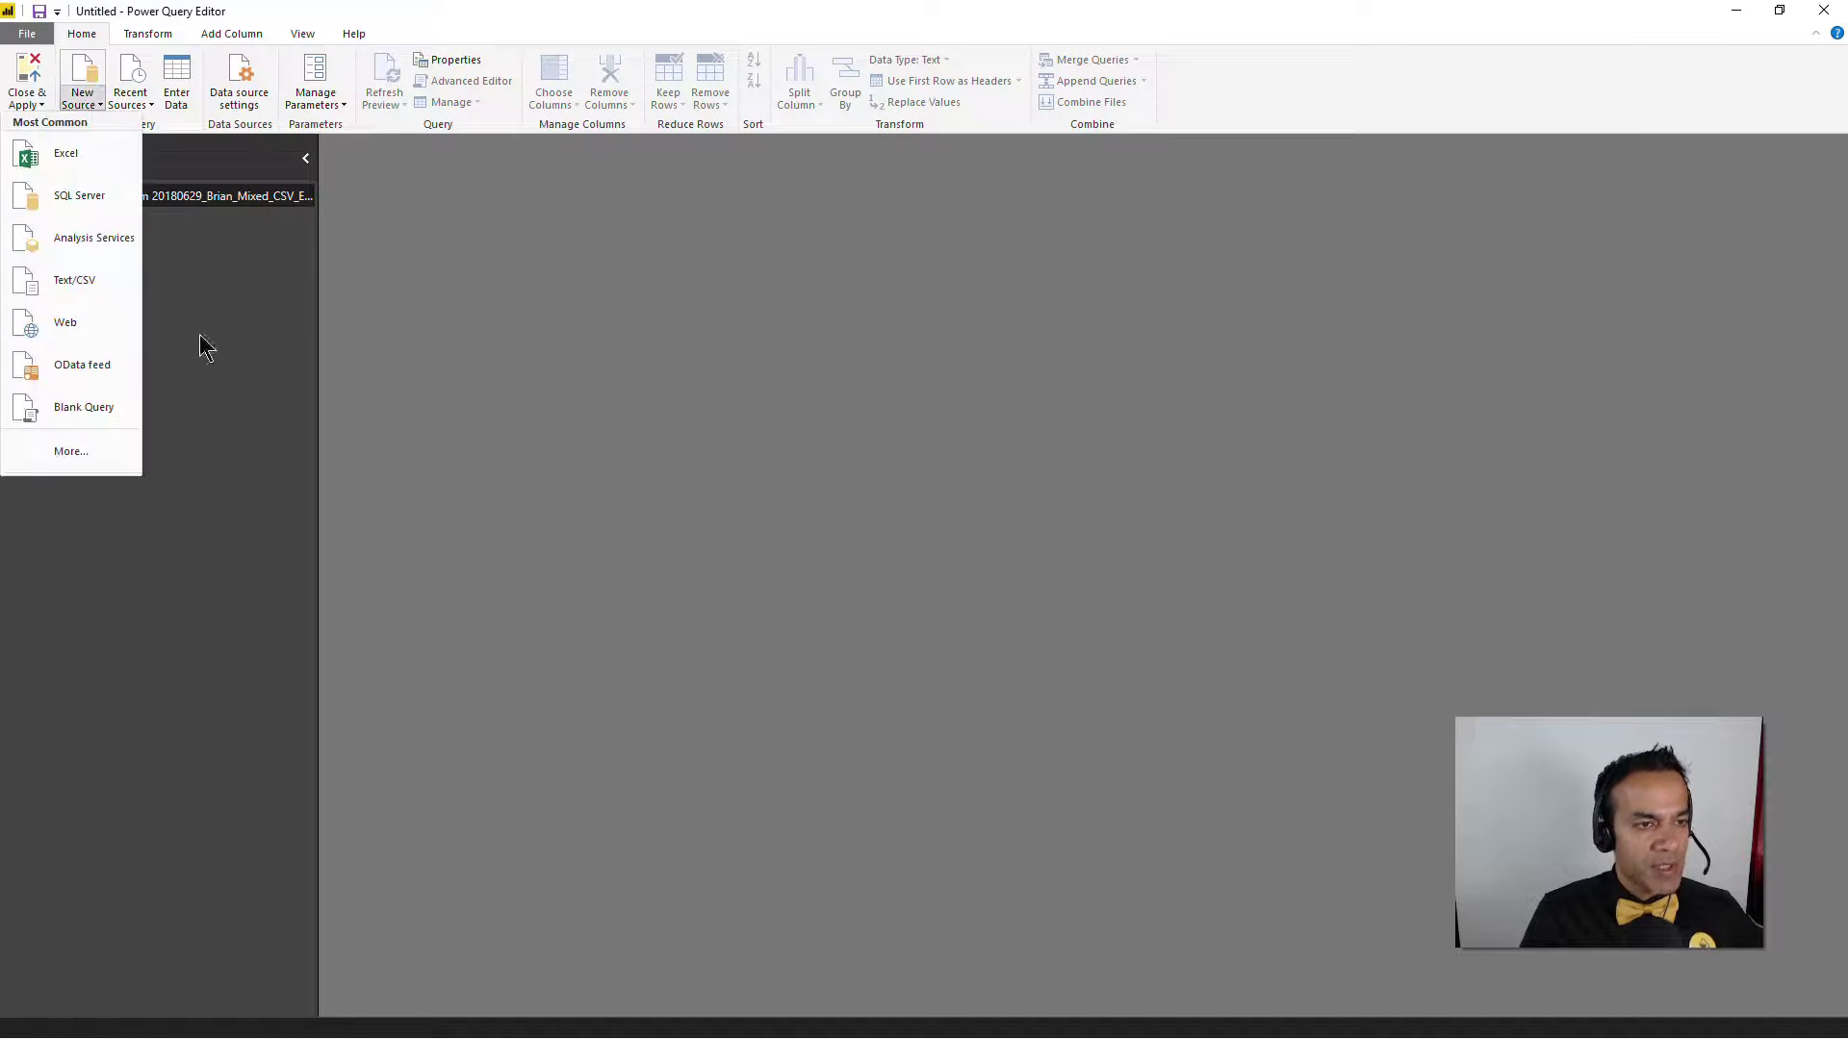
{"action": "left_click", "coordinate": [67, 450]}
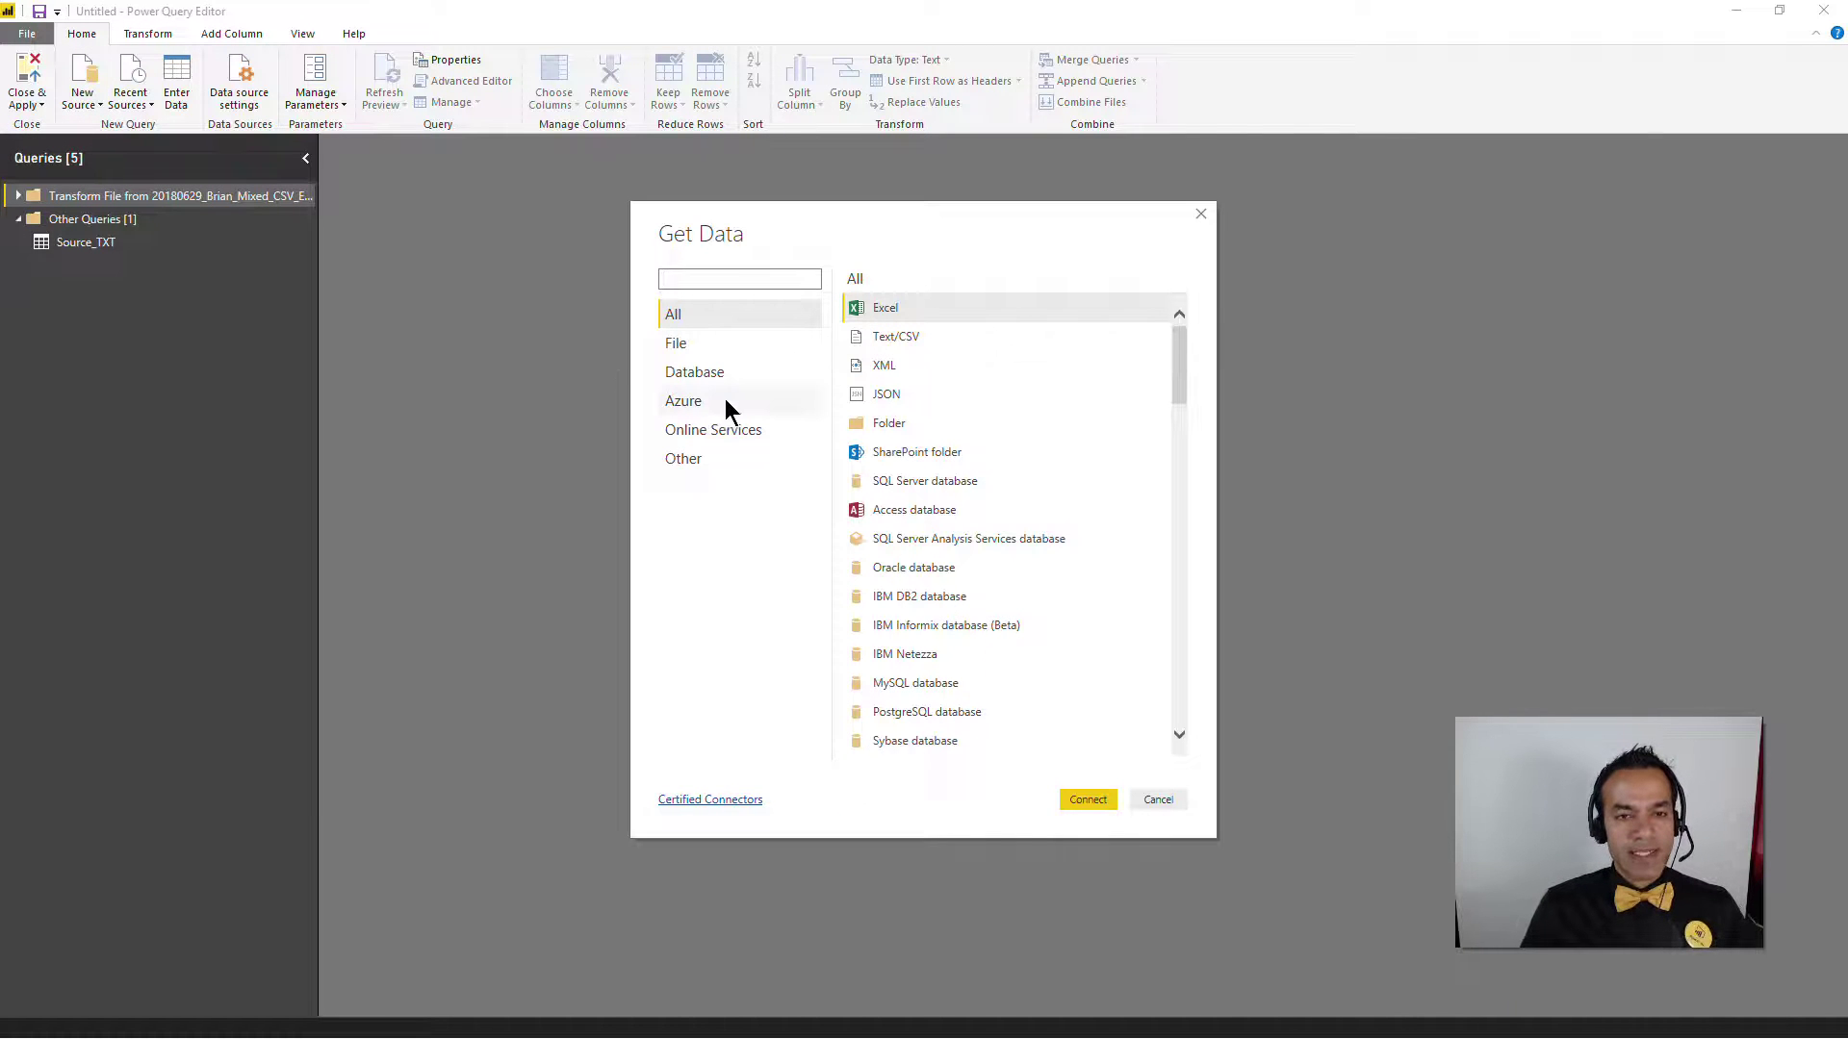
{"action": "left_click", "coordinate": [733, 344]}
{"action": "double_click", "coordinate": [860, 425]}
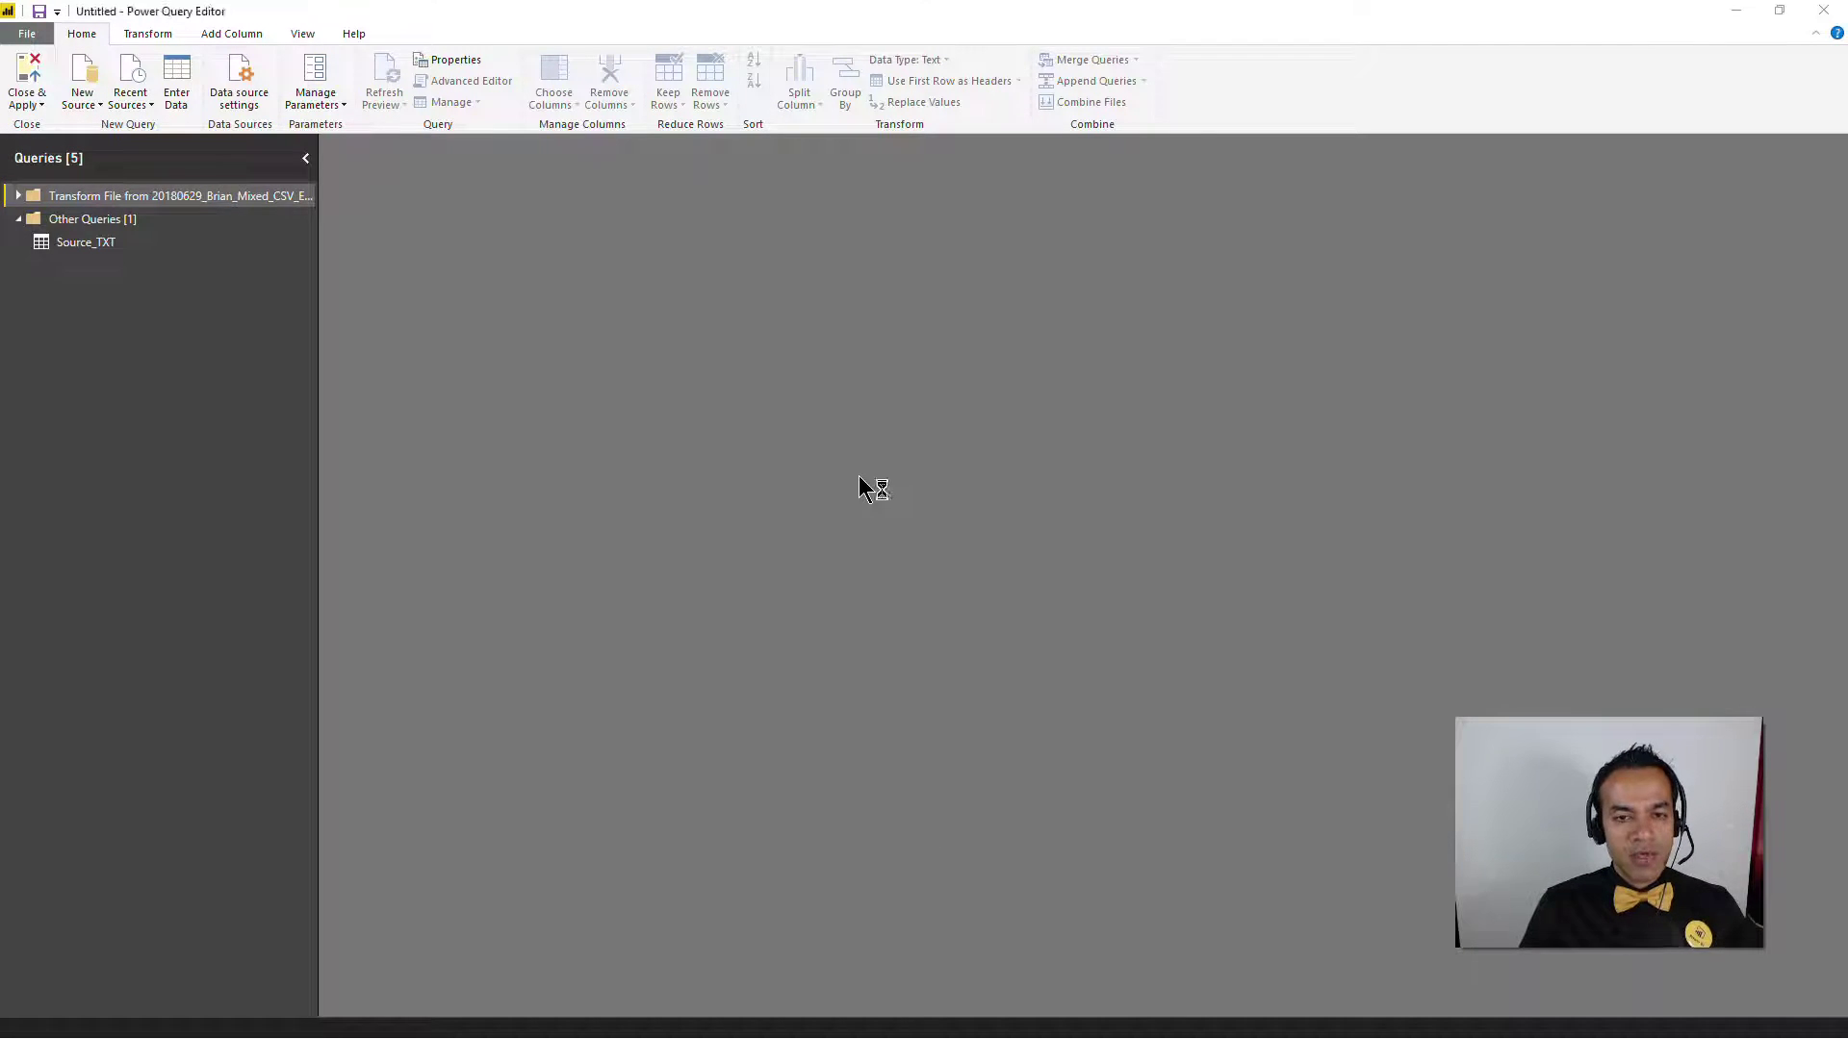
{"action": "key", "text": "ctrl+v"}
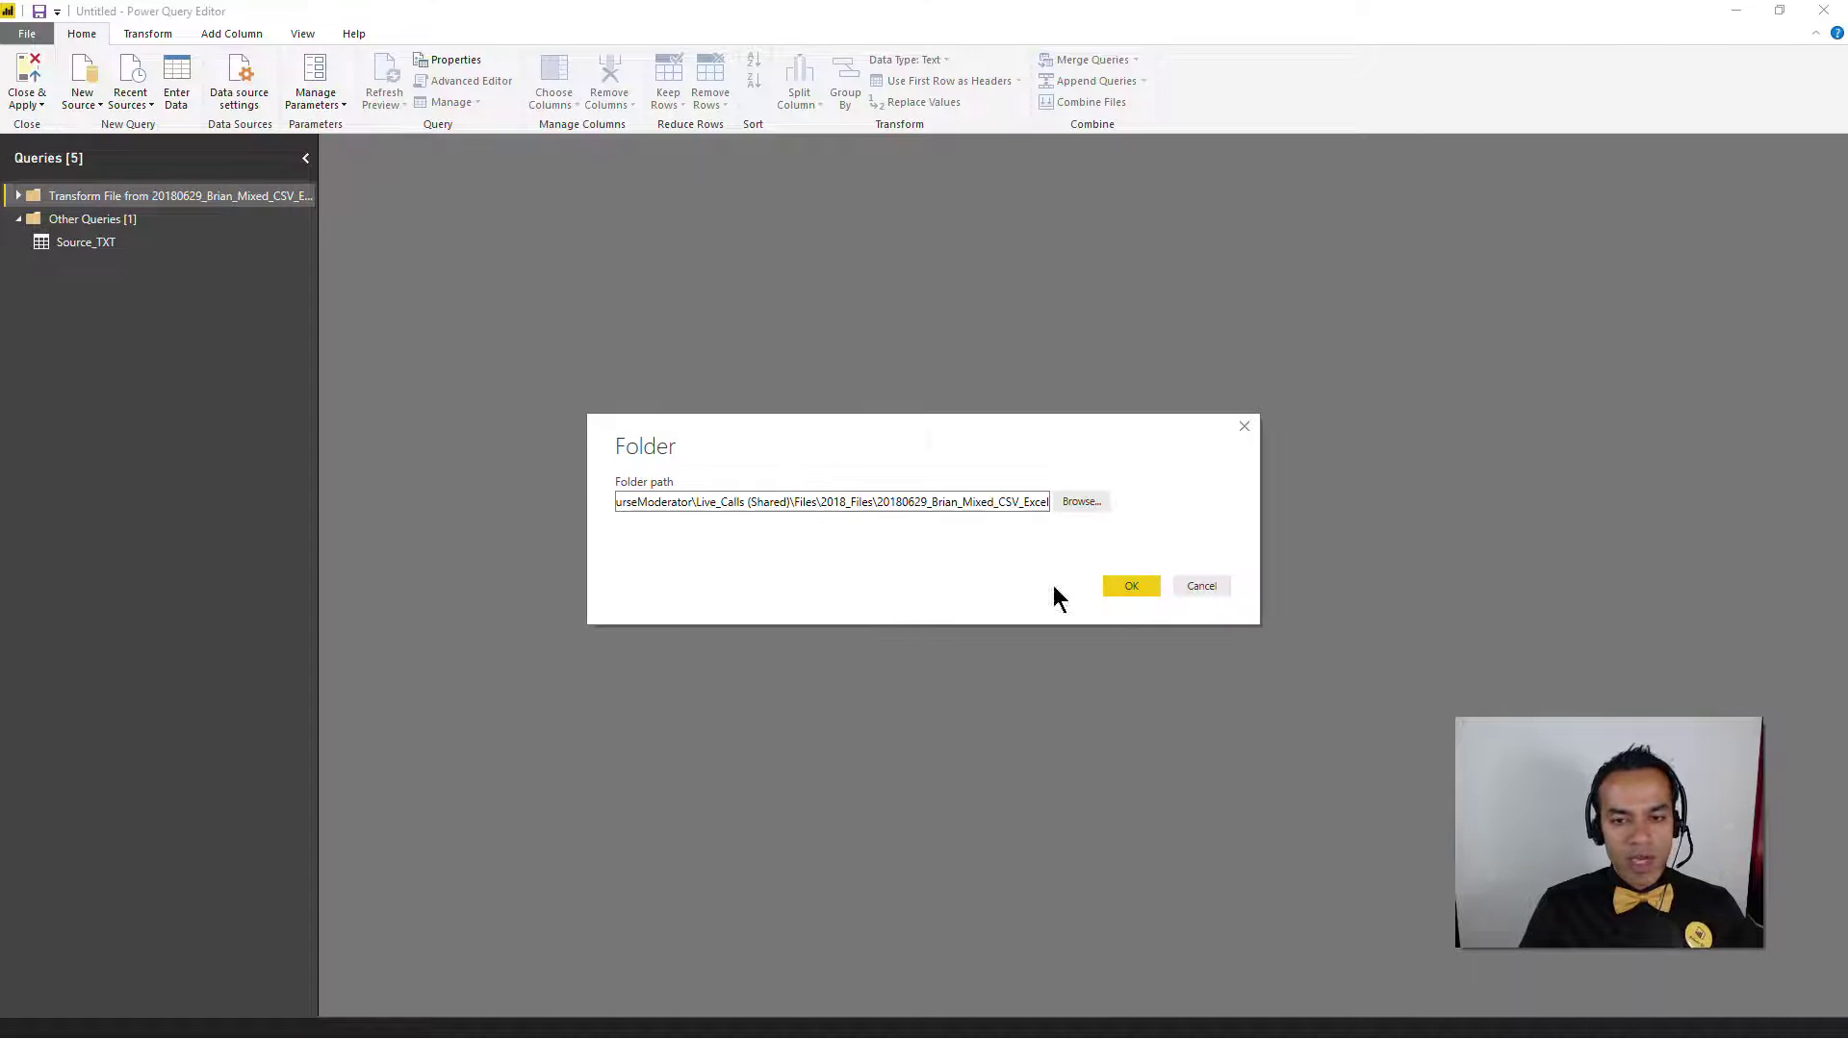
{"action": "left_click", "coordinate": [1132, 587]}
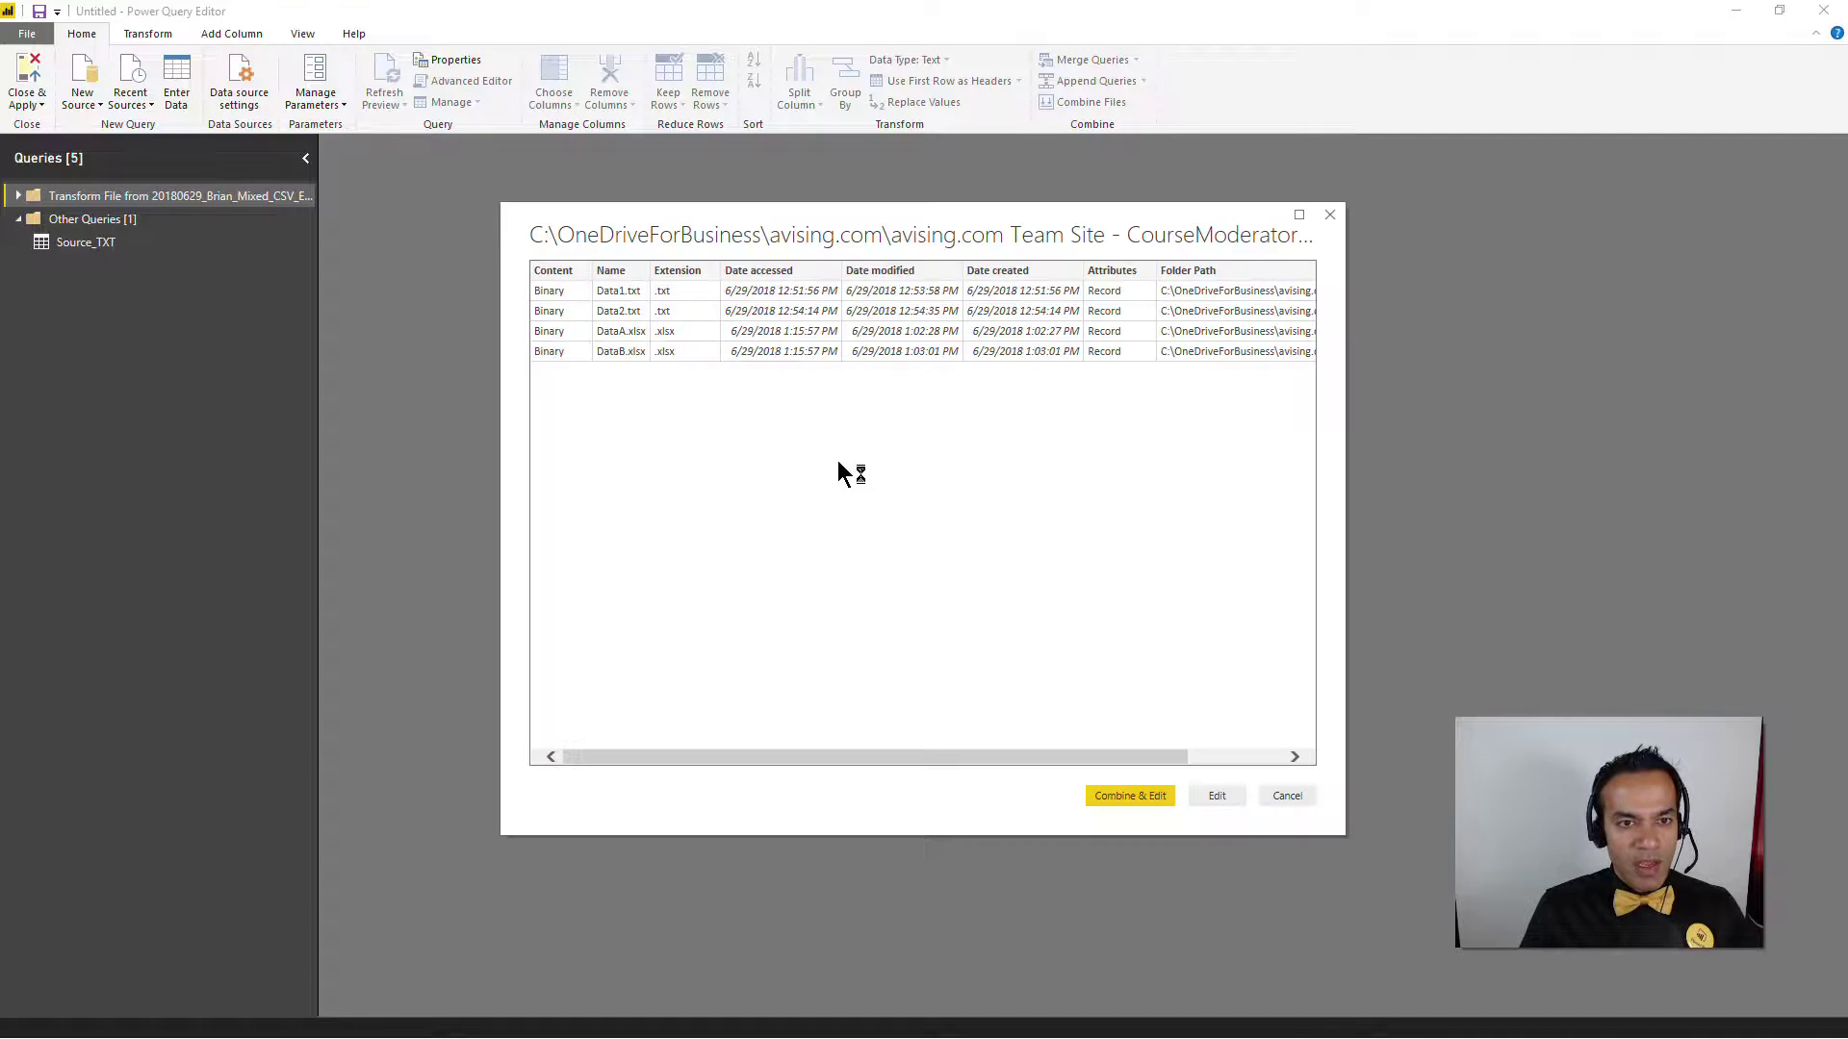
{"action": "left_click_drag", "start_coordinate": [1059, 220], "coordinate": [1006, 174]}
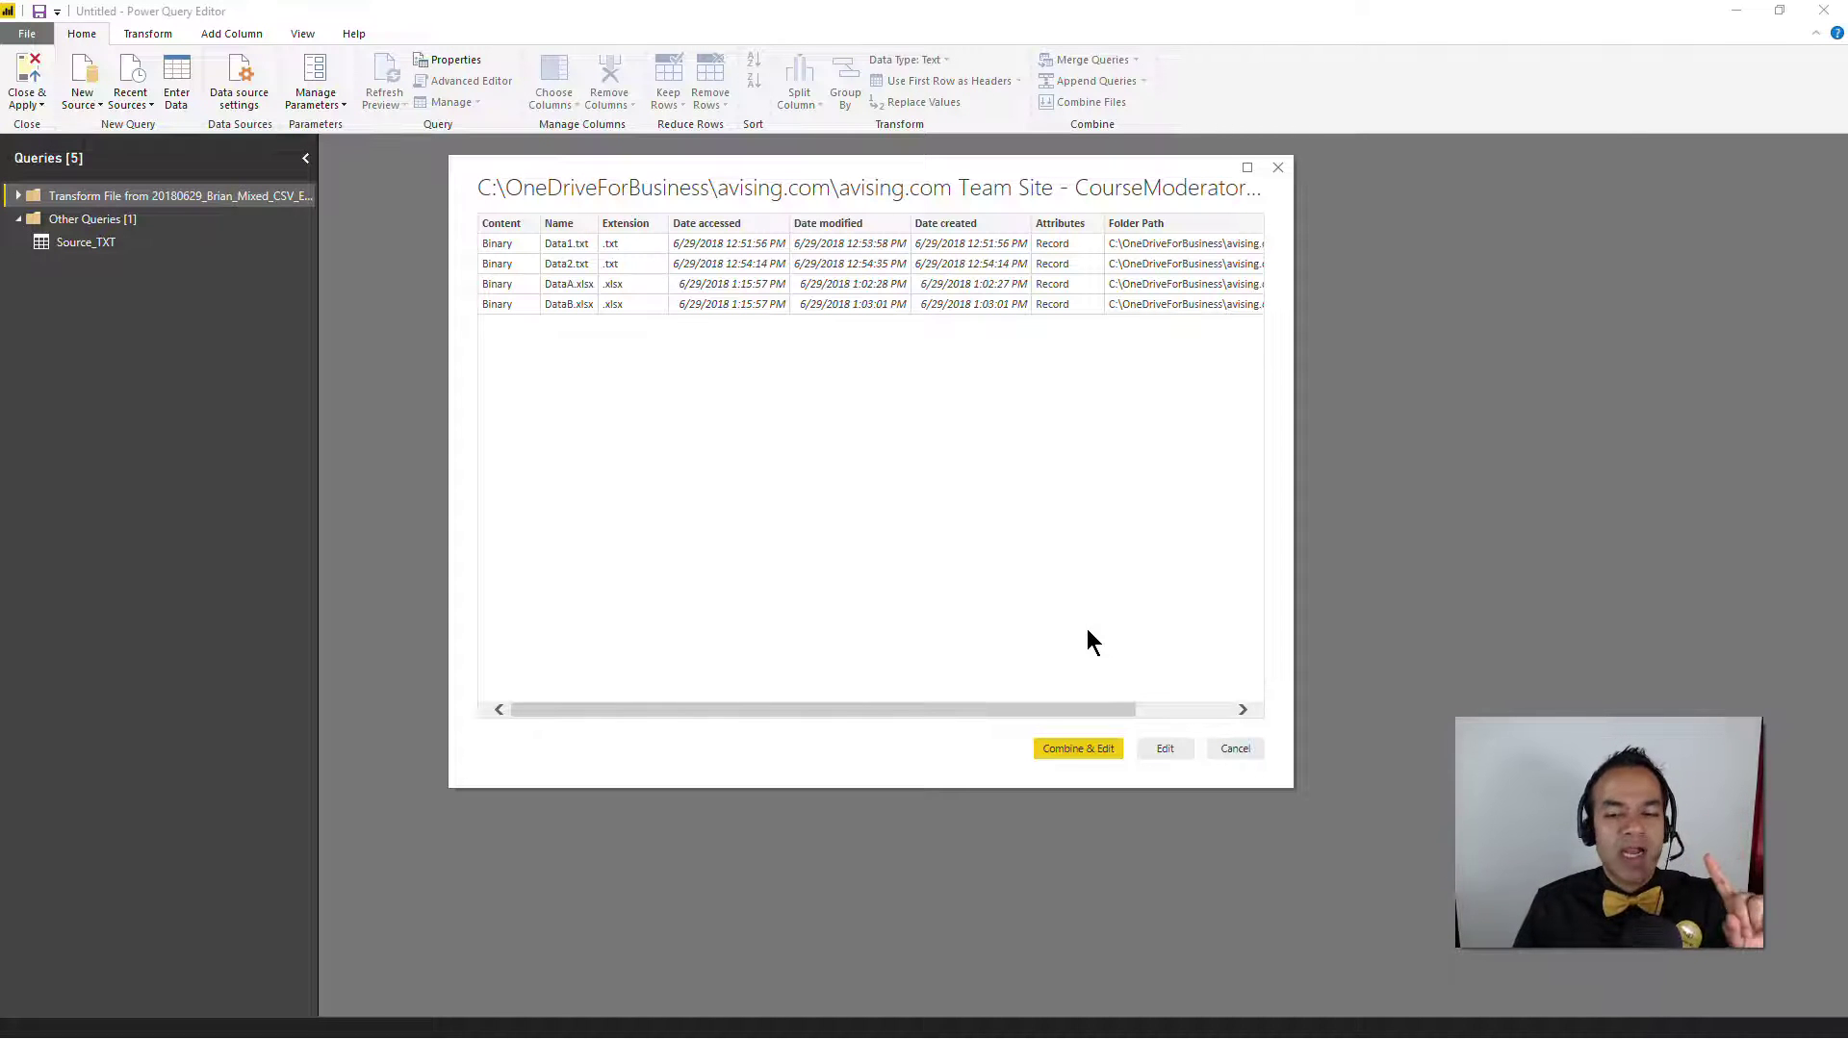
{"action": "left_click", "coordinate": [1162, 748]}
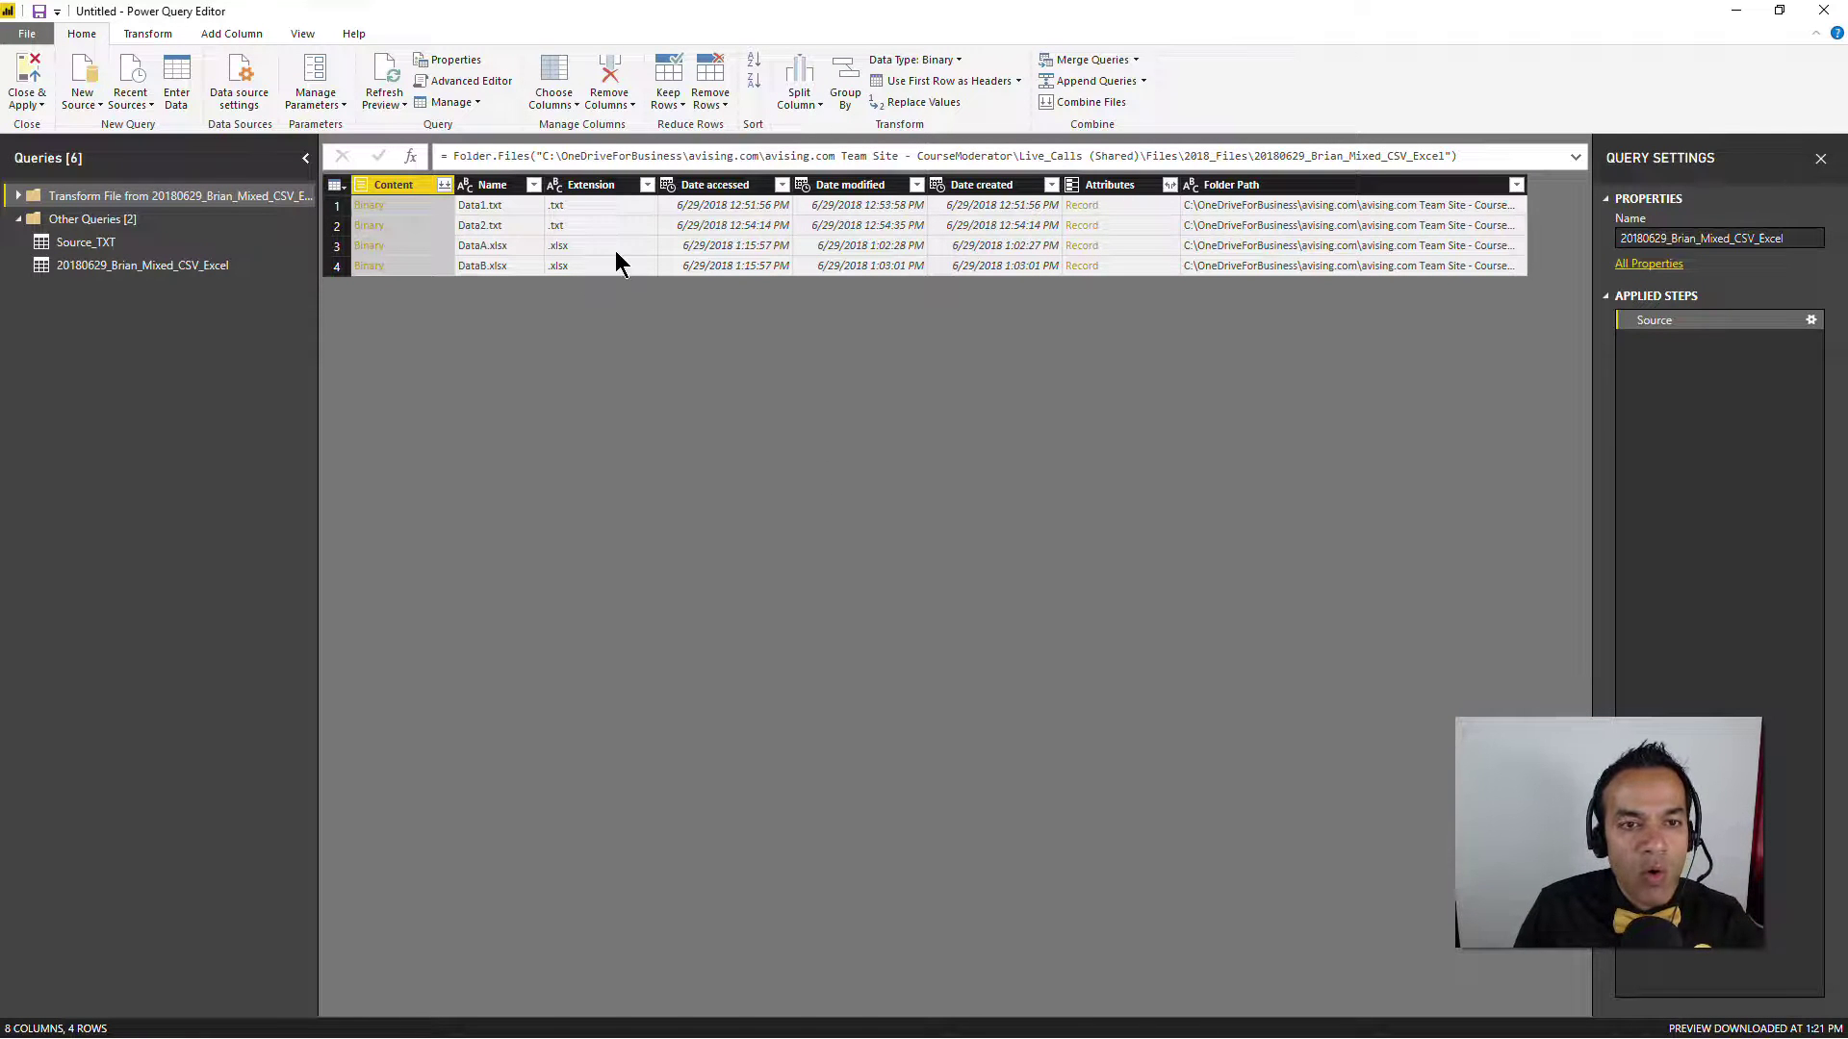
- Filter the new folder query's Extension column to keep only the .xlsx files
{"action": "left_click", "coordinate": [646, 185]}
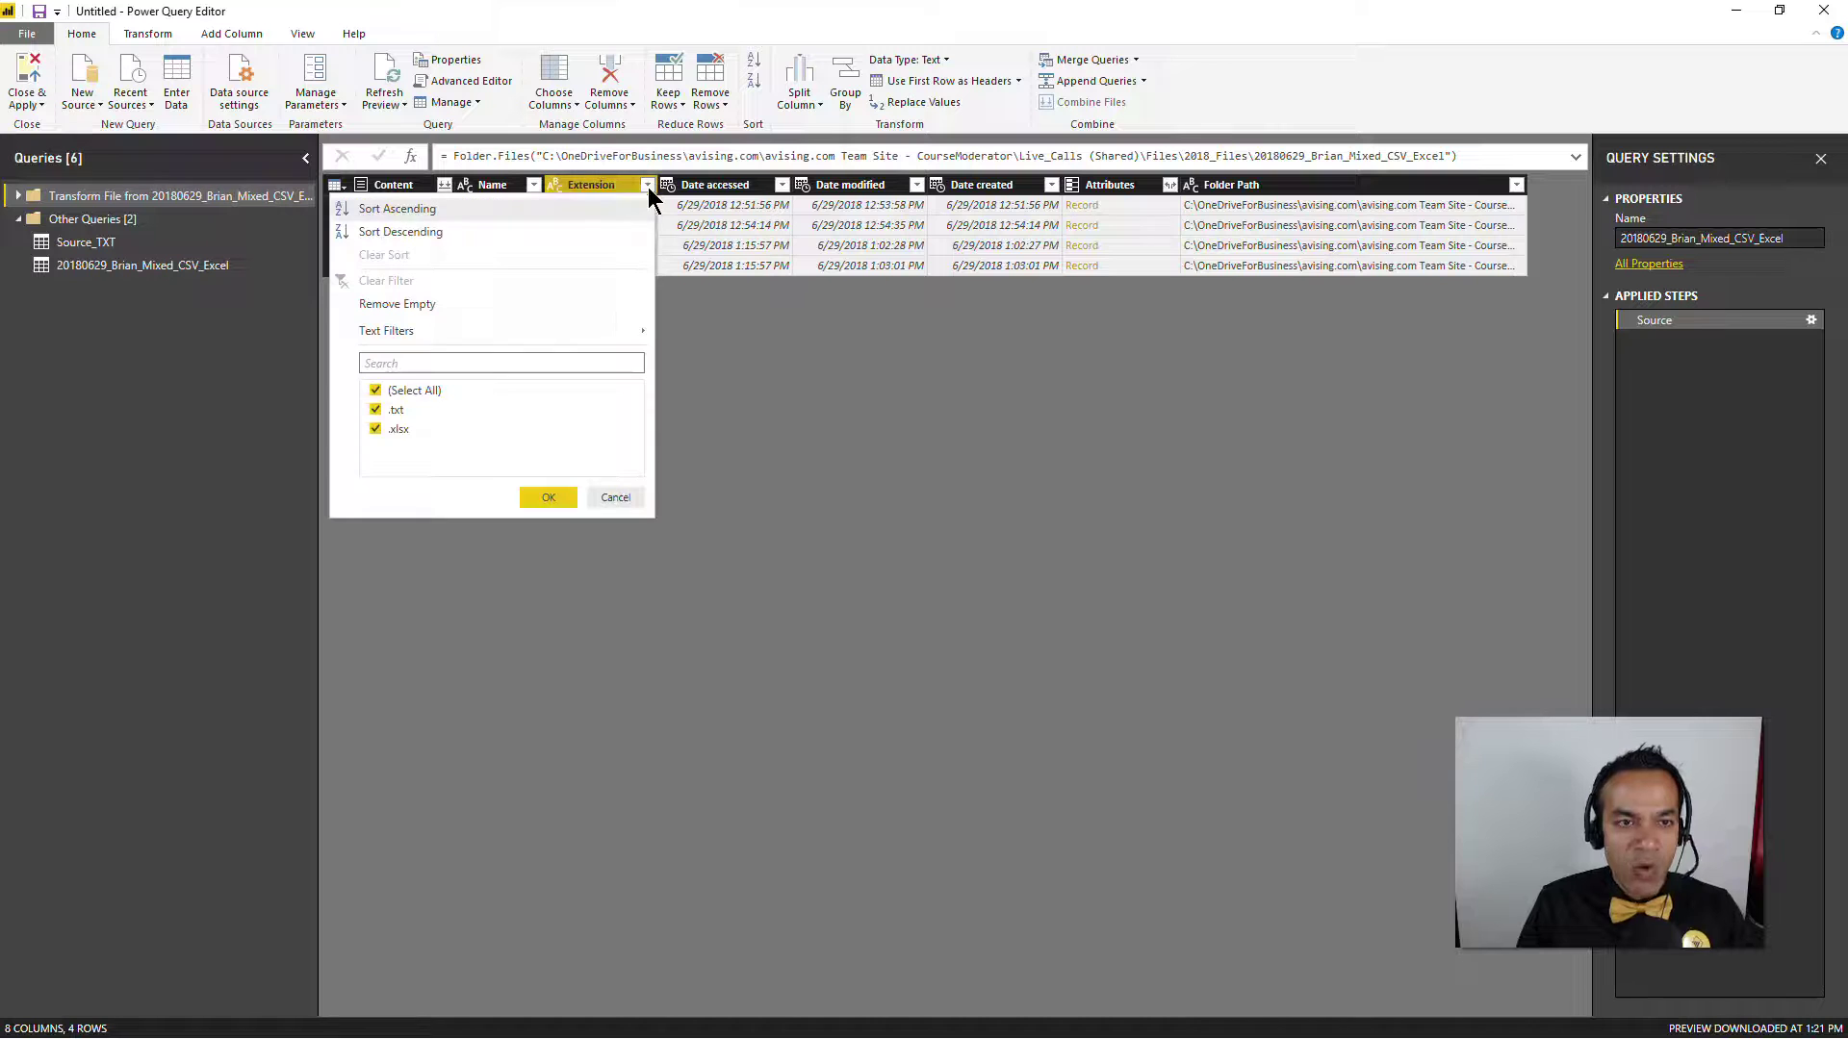
{"action": "left_click", "coordinate": [375, 410]}
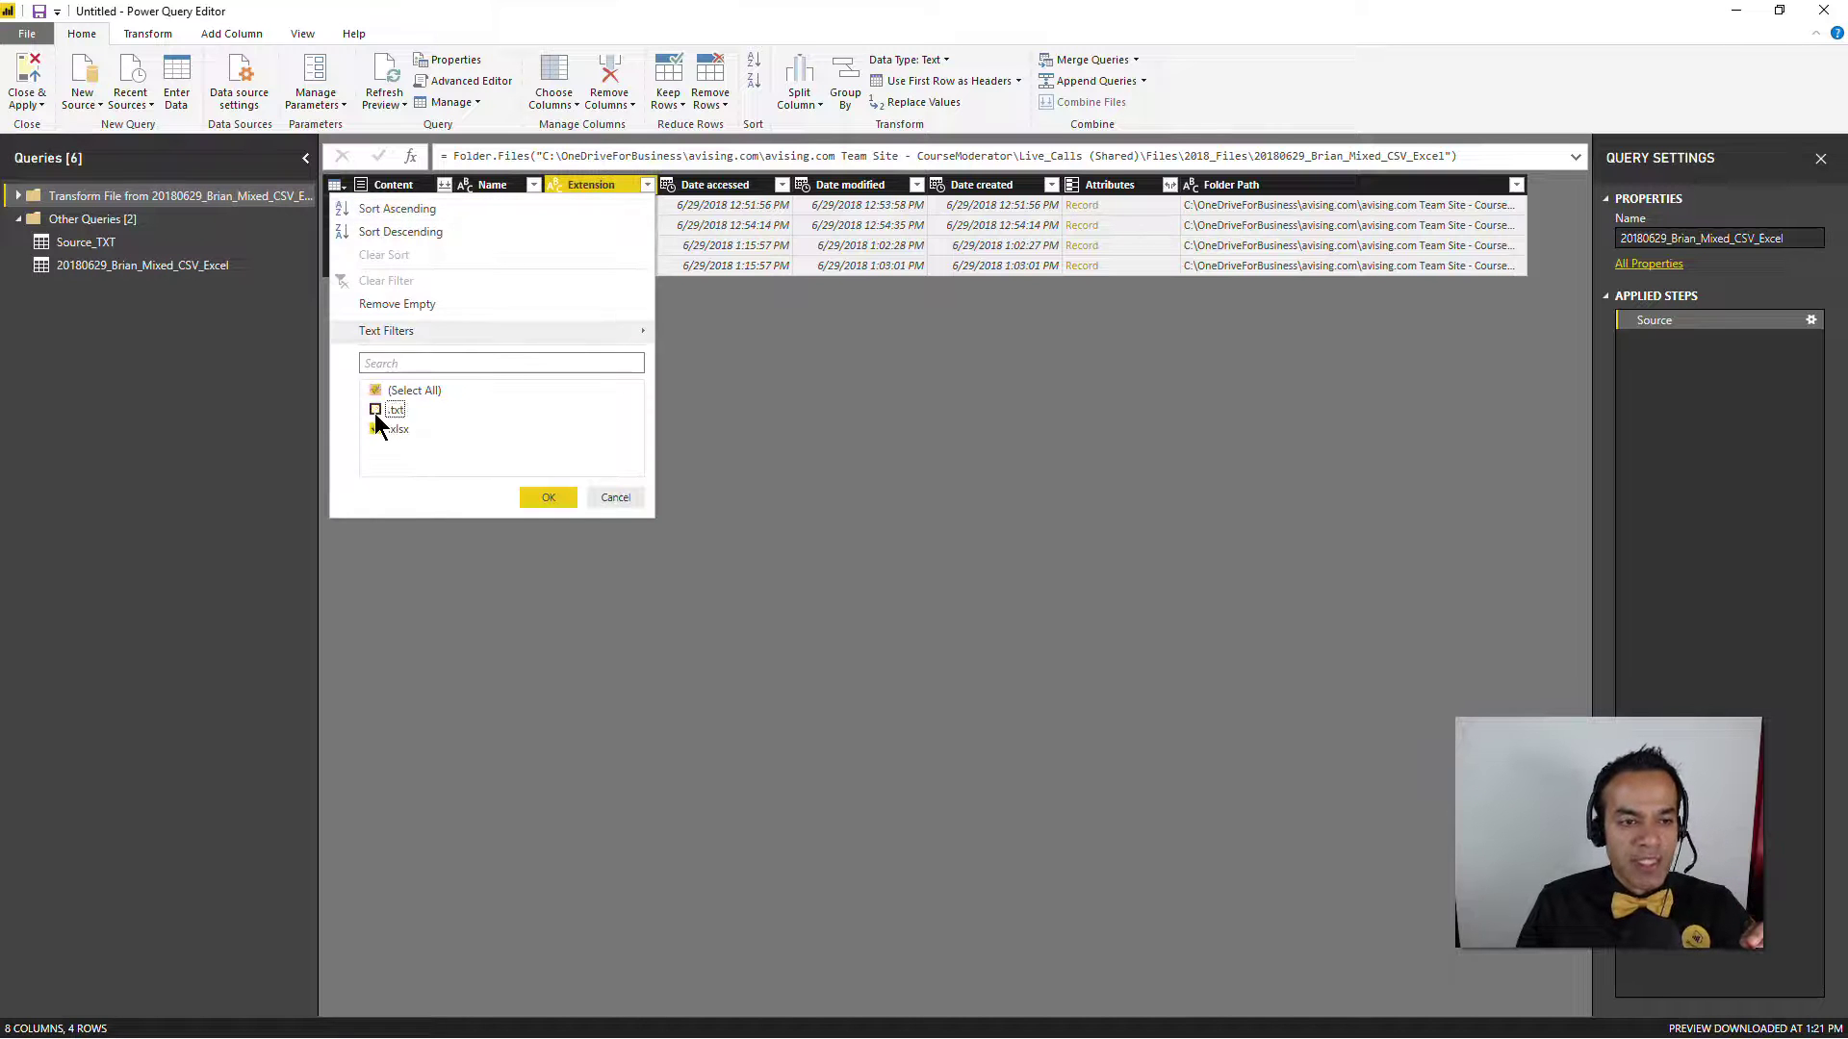
{"action": "left_click", "coordinate": [548, 498]}
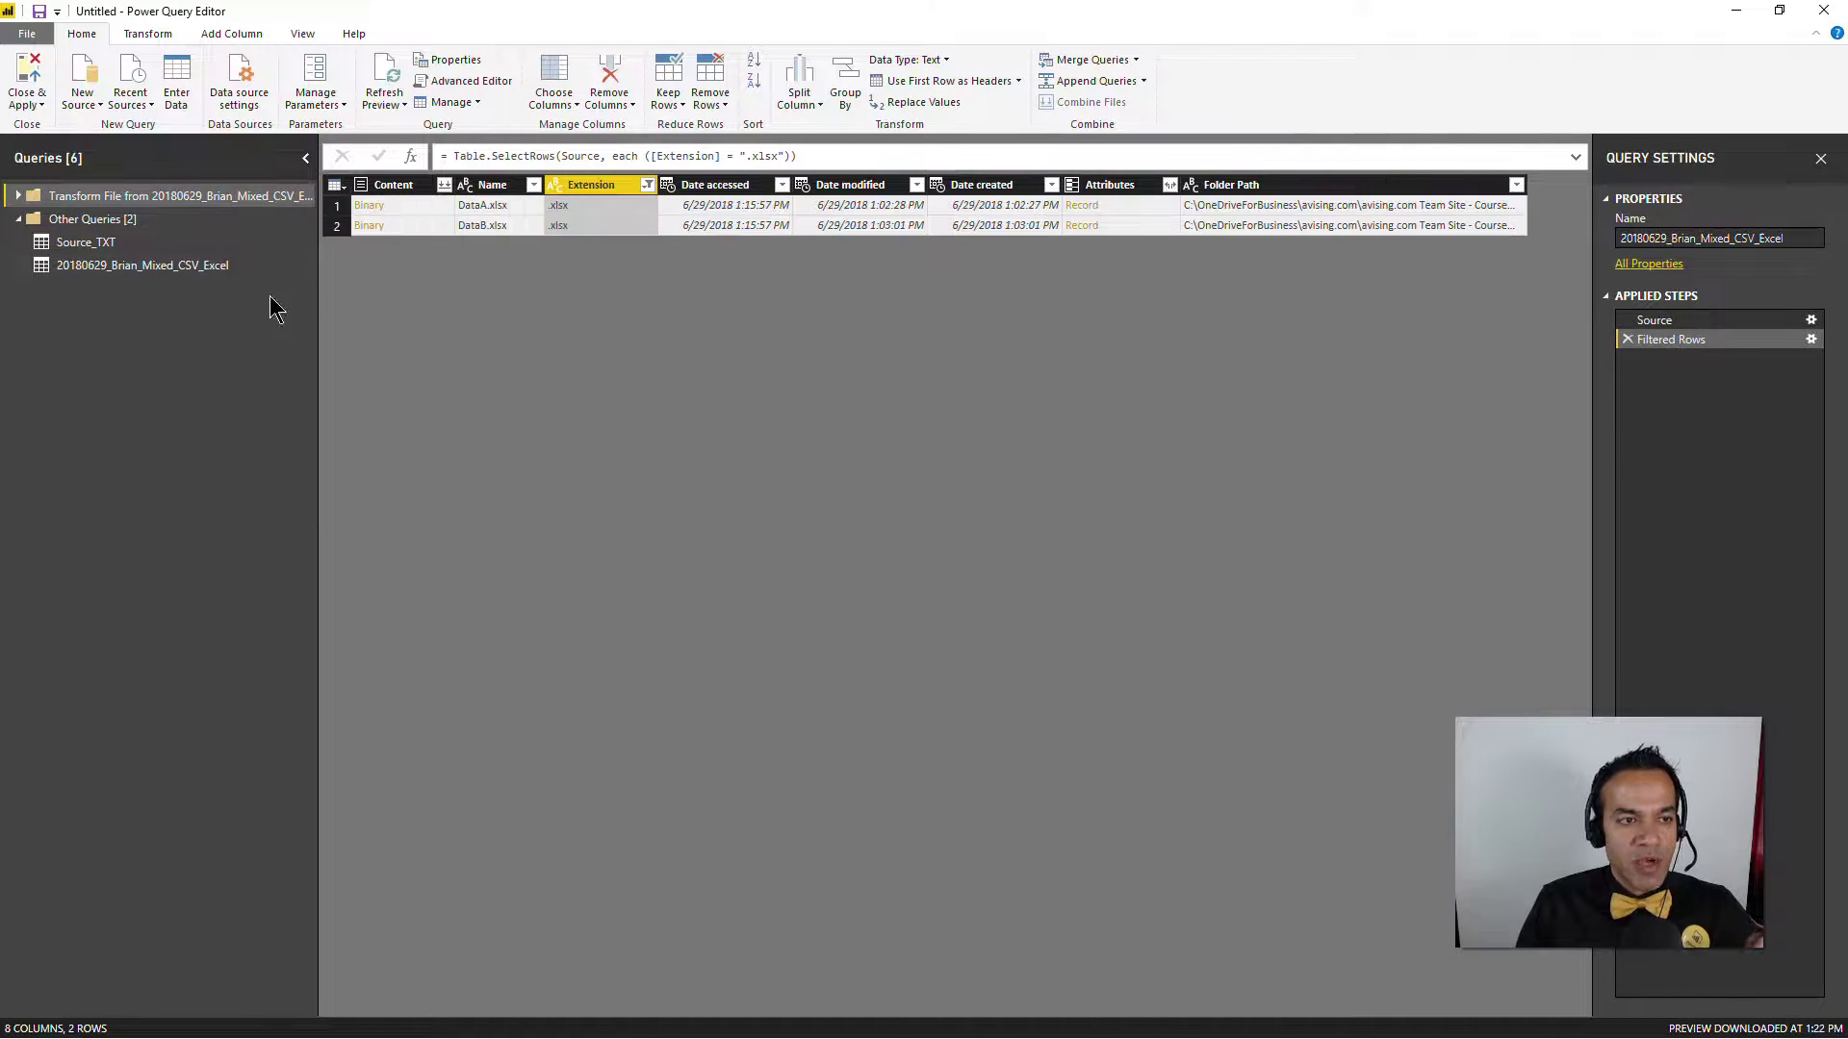
{"action": "left_click", "coordinate": [86, 241]}
{"action": "left_click", "coordinate": [143, 264]}
- Rename the Excel-files query to Source_XLSX
{"action": "double_click", "coordinate": [1776, 241]}
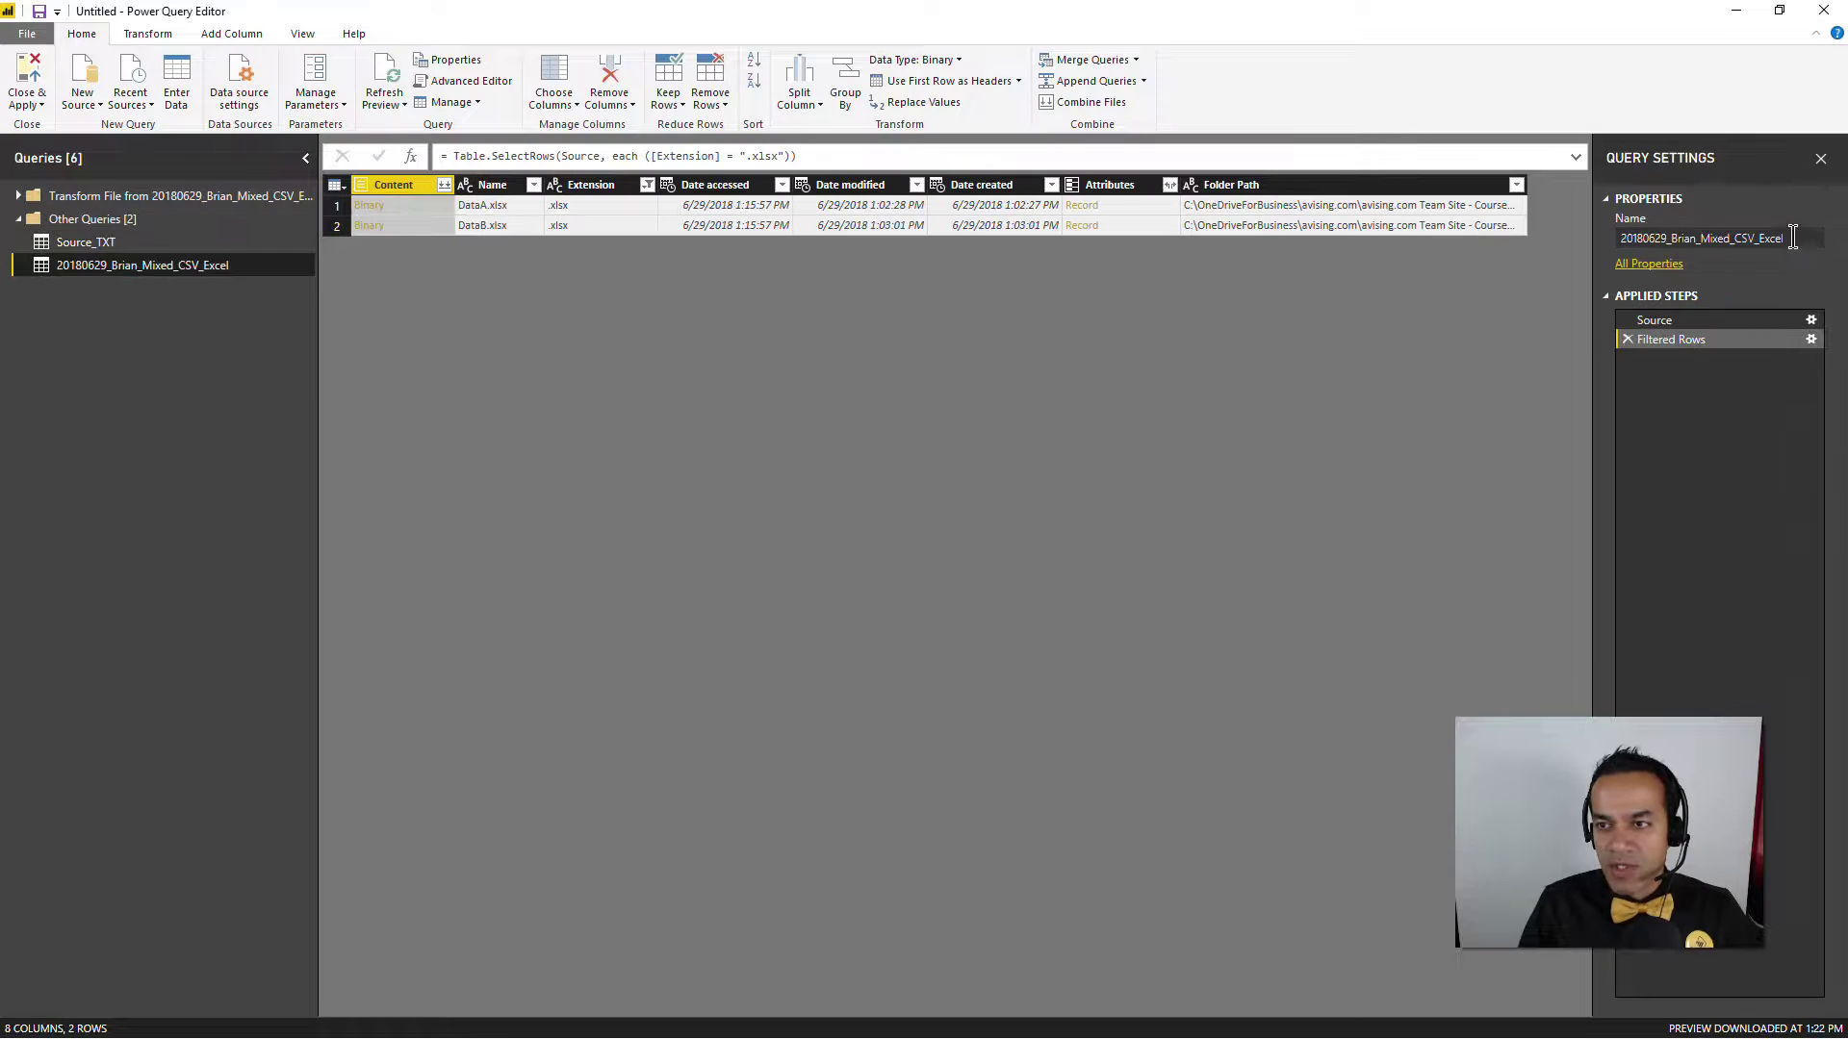
{"action": "type", "text": "Source_XLSX"}
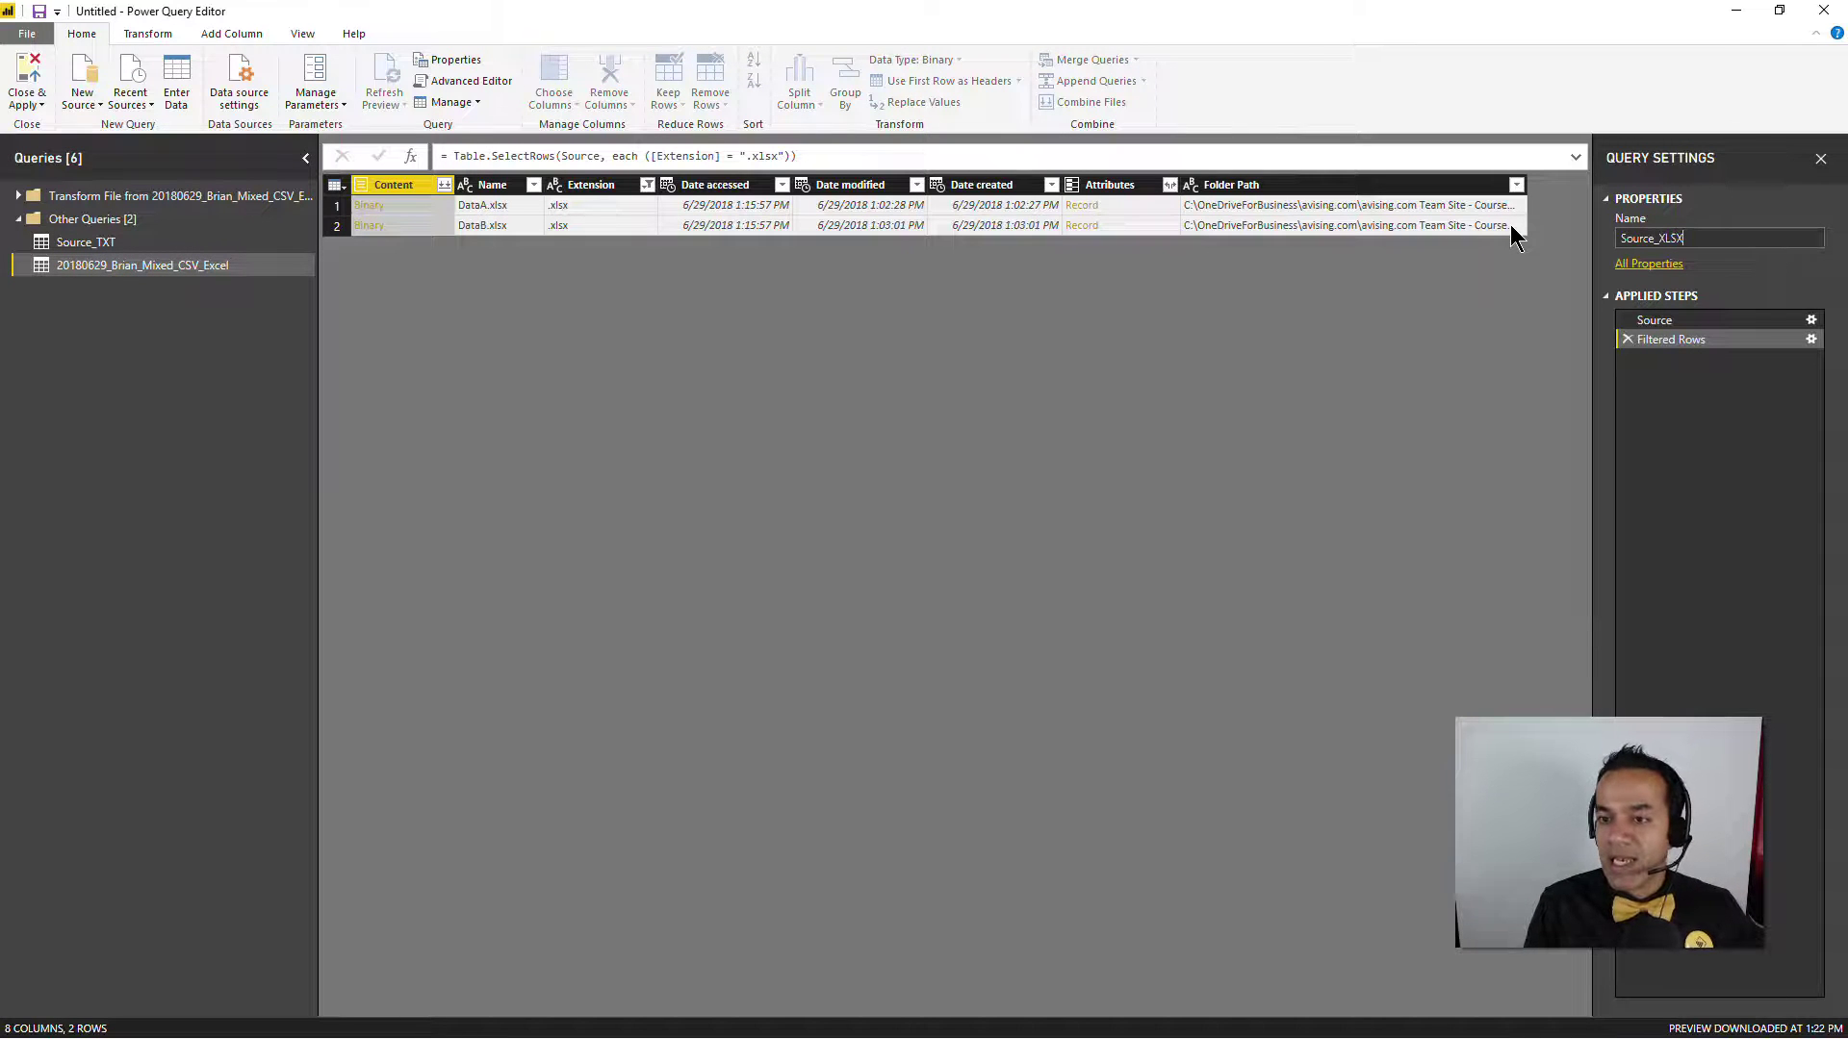
{"action": "key", "text": "Return"}
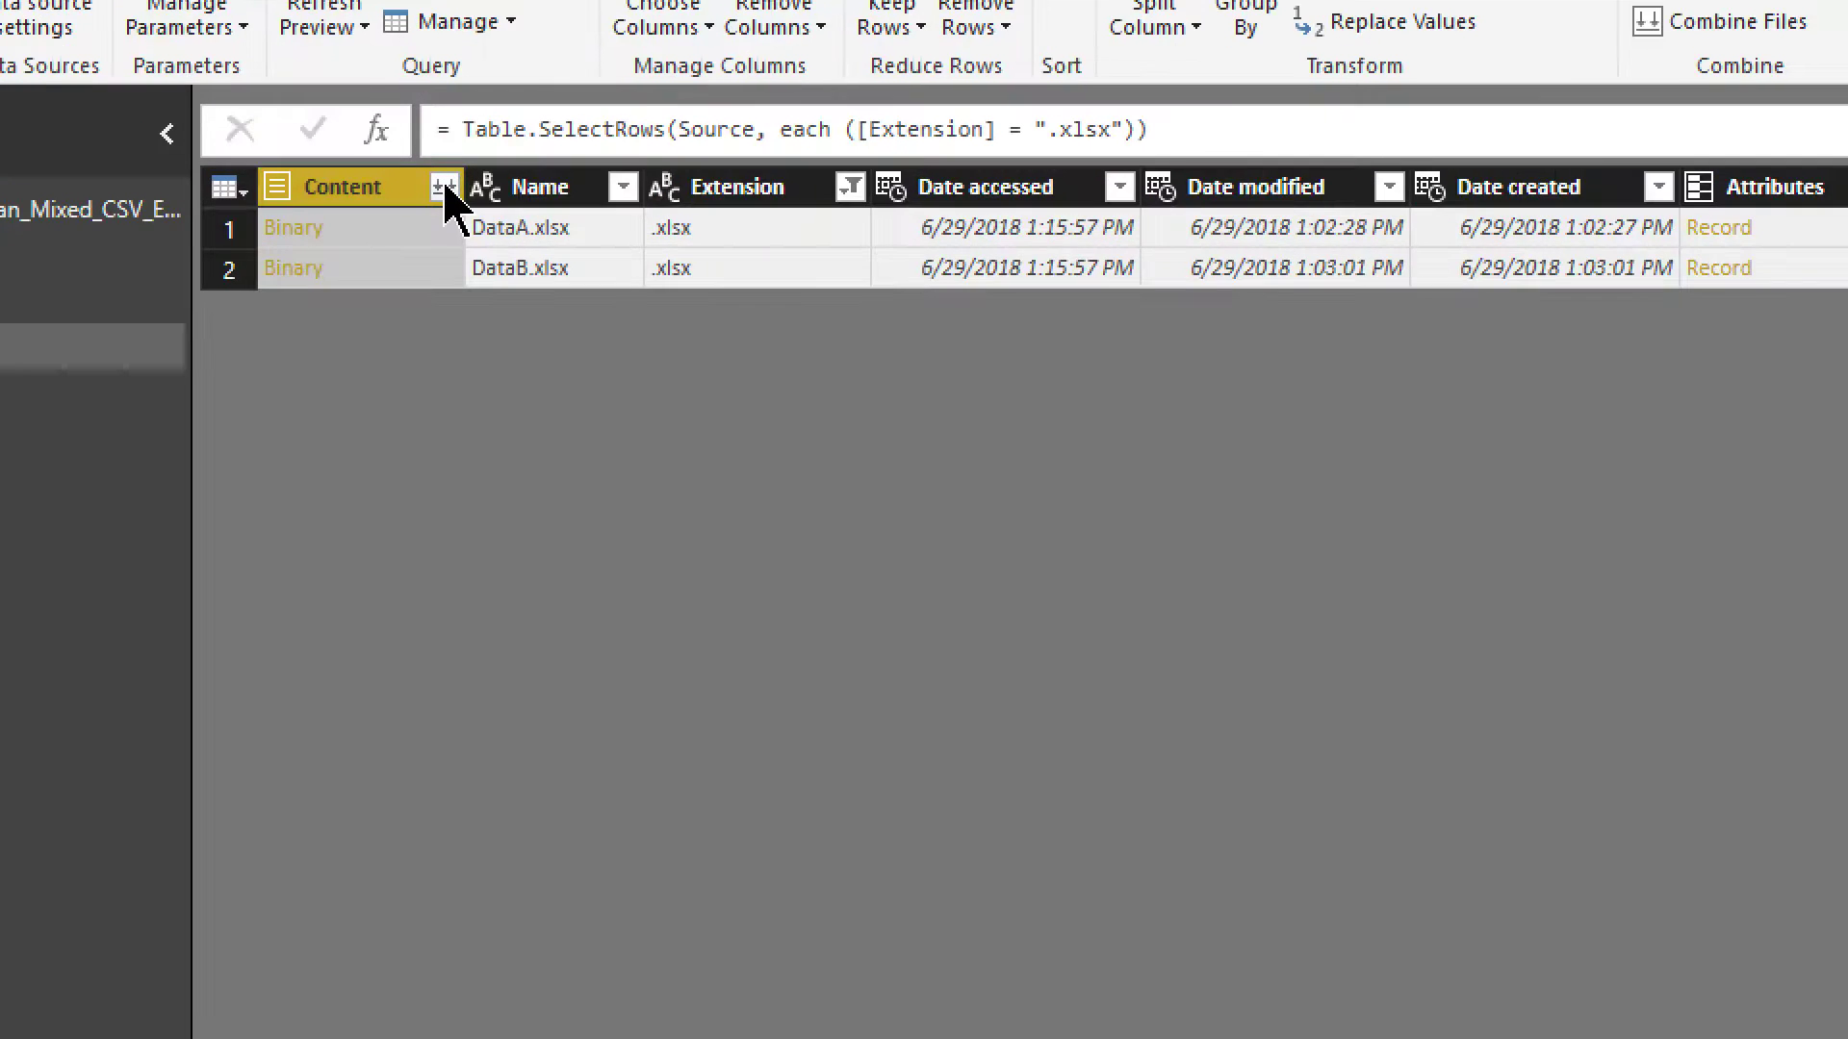
{"action": "left_click", "coordinate": [445, 190]}
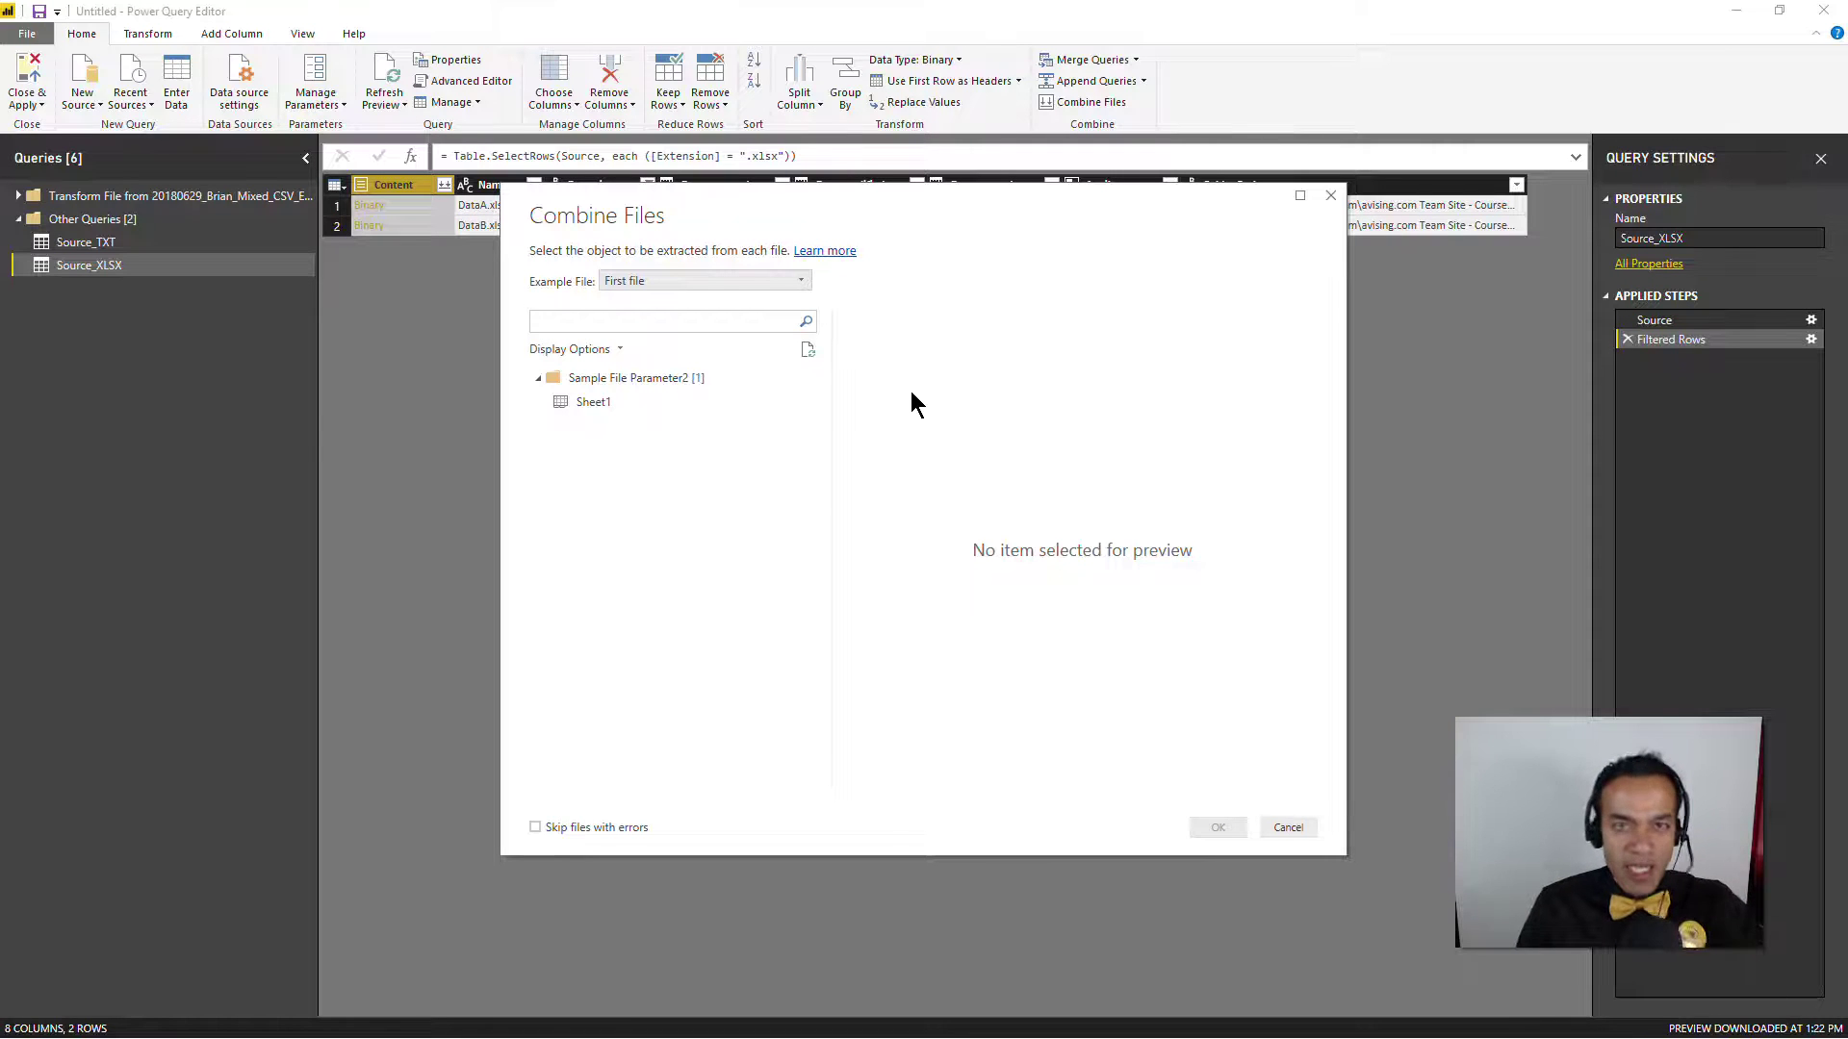
- Combine Sheet1 of DataA.xlsx and DataB.xlsx into Source.Name, Name, Sales, Date columns
{"action": "left_click", "coordinate": [616, 402]}
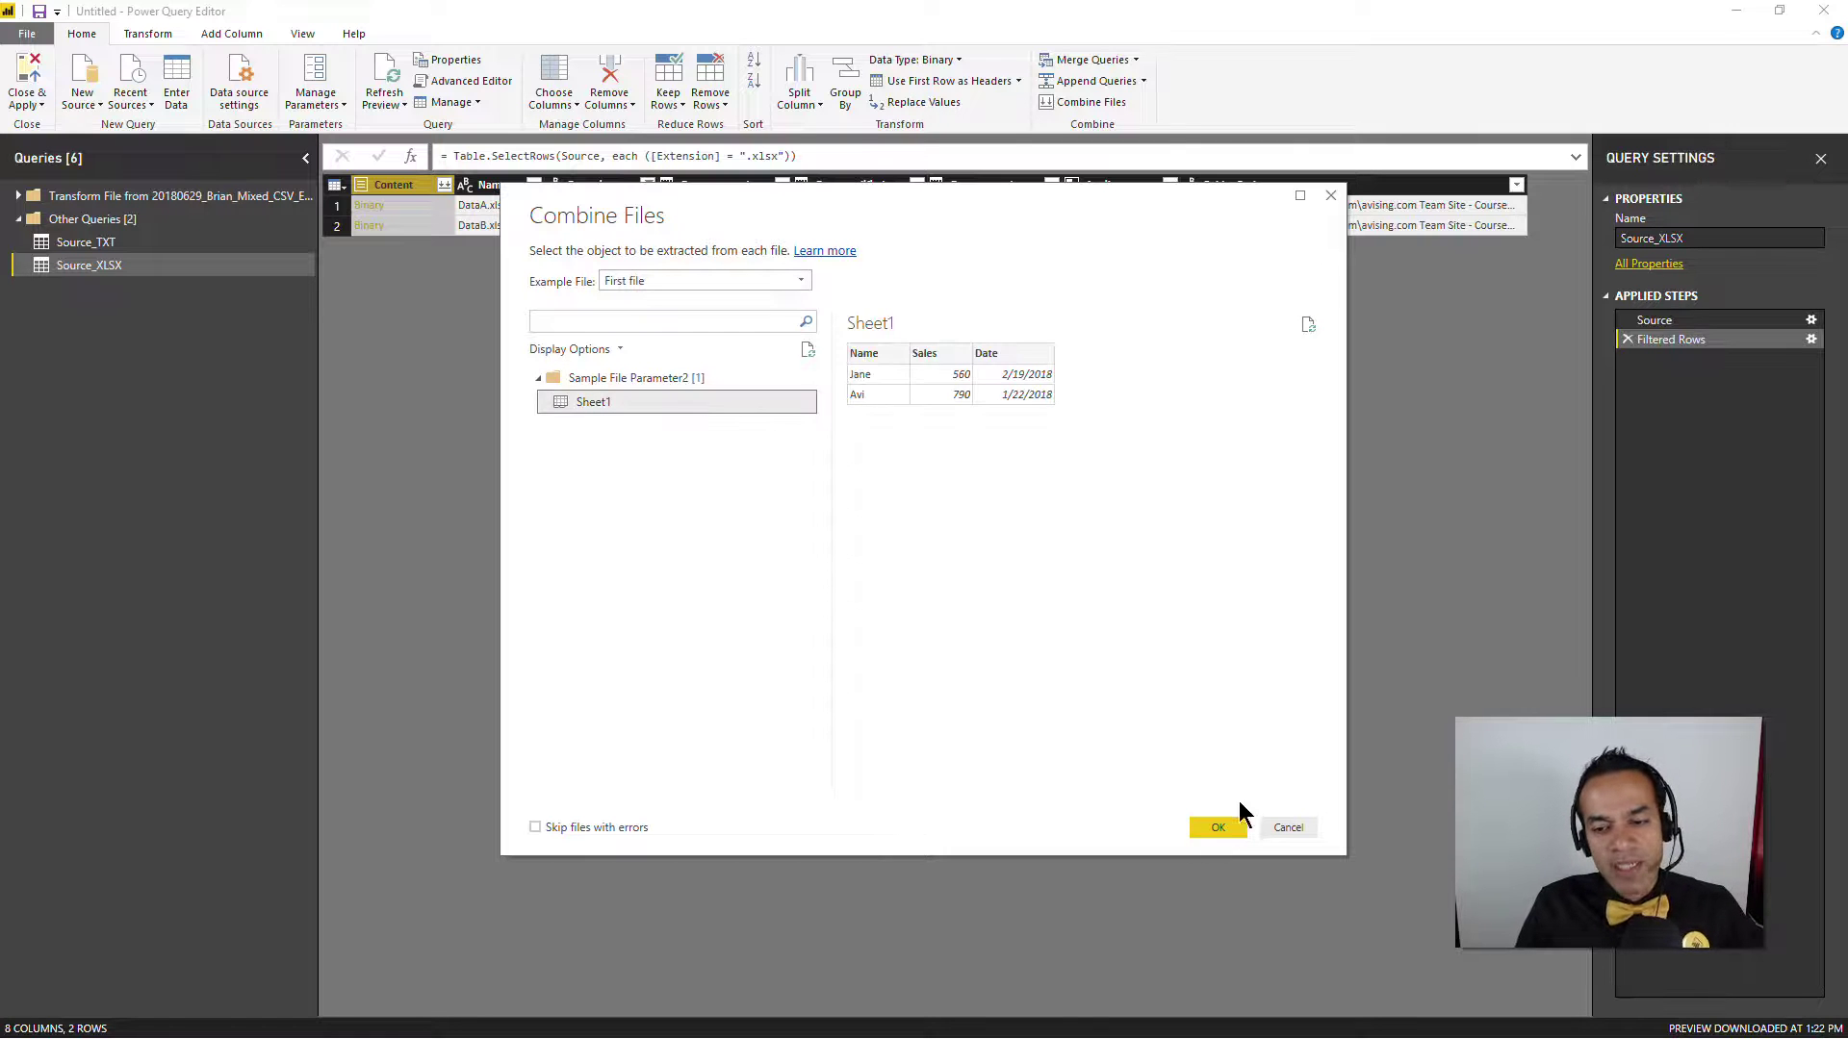
{"action": "left_click", "coordinate": [1216, 829]}
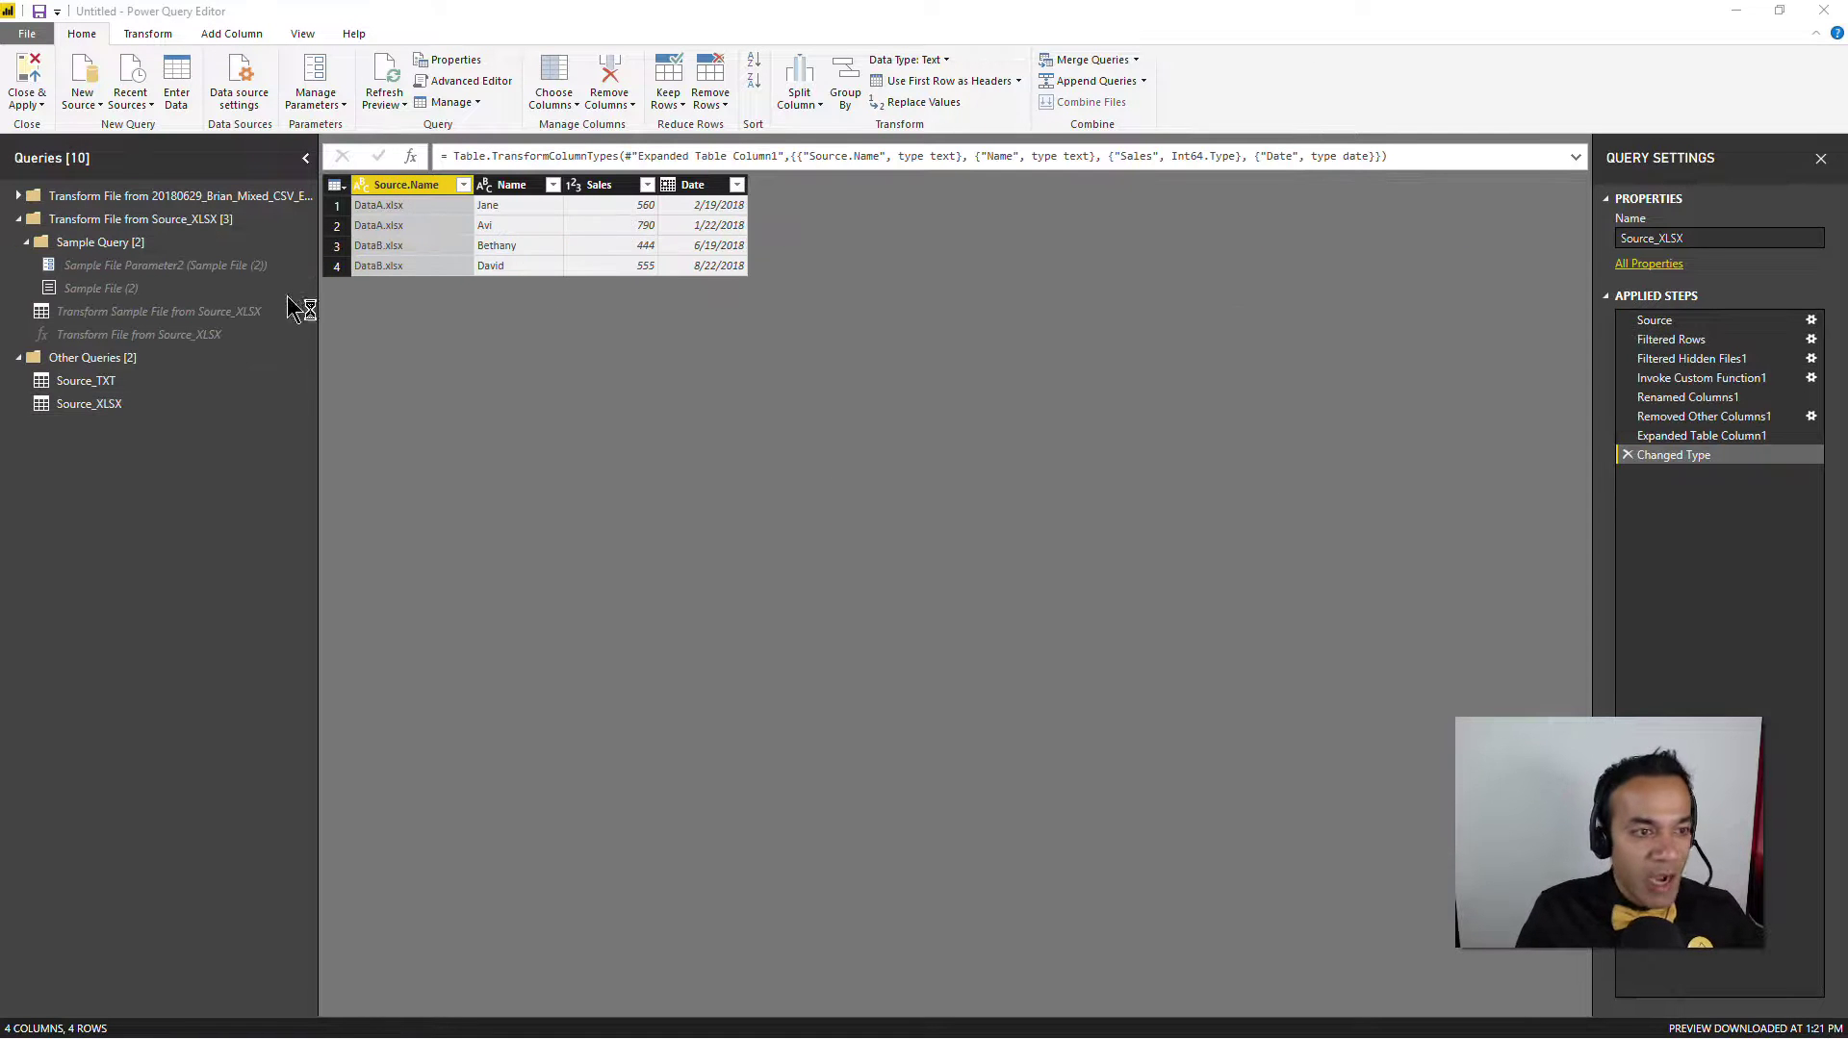
- Compare Source_TXT and Source_XLSX data side by side, ending on Source_TXT with Column1–Column3 headers
{"action": "left_click", "coordinate": [91, 381]}
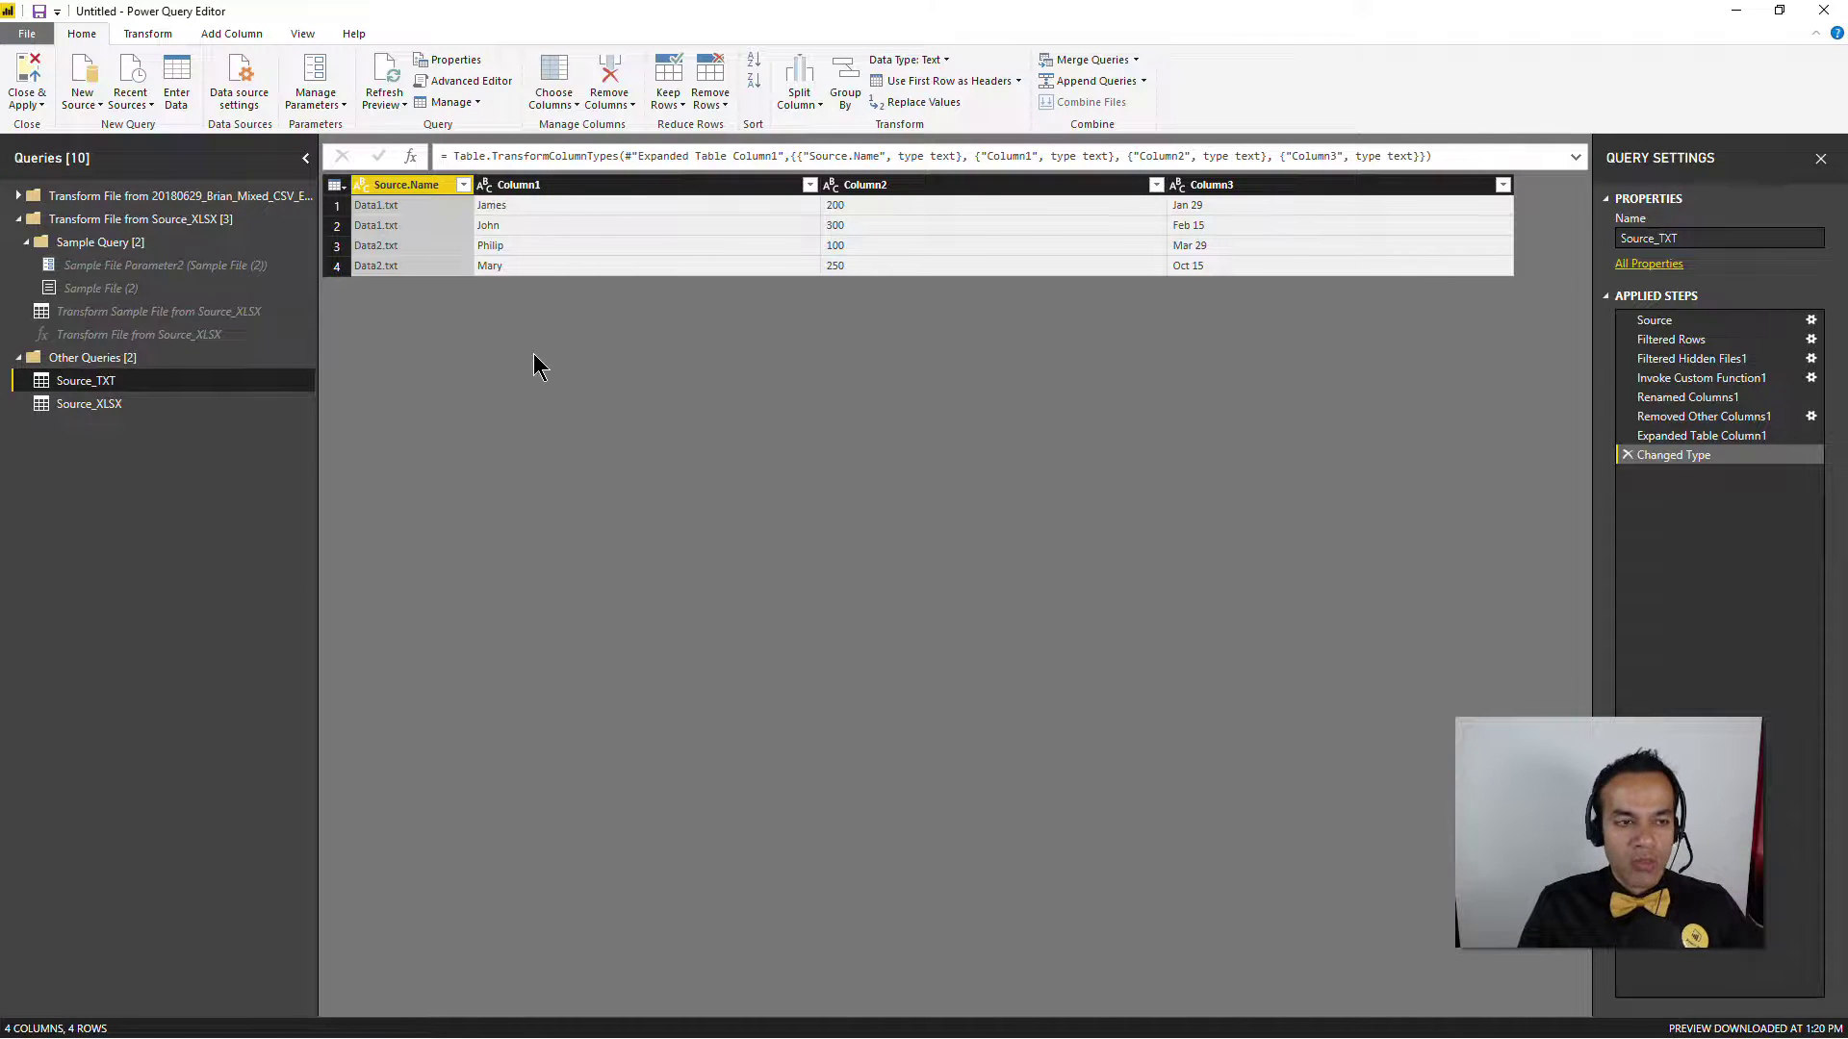
{"action": "left_click", "coordinate": [150, 404]}
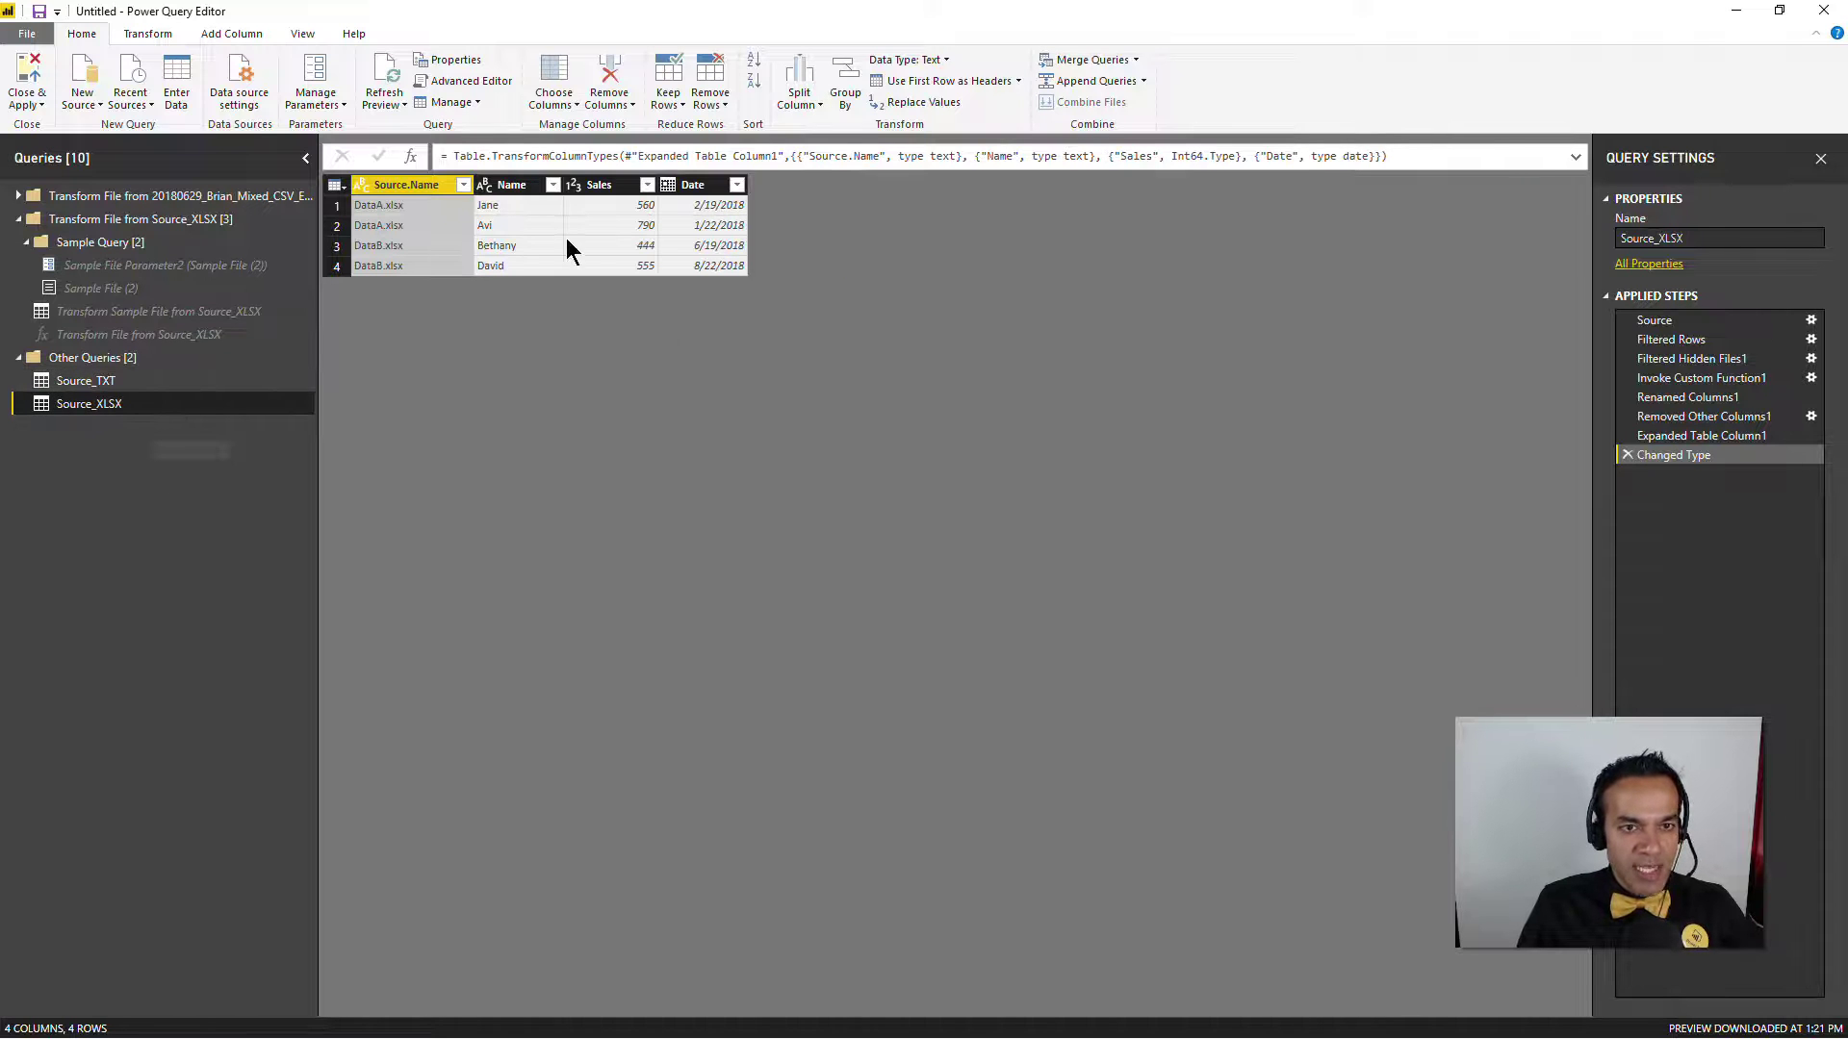
{"action": "left_click", "coordinate": [161, 385]}
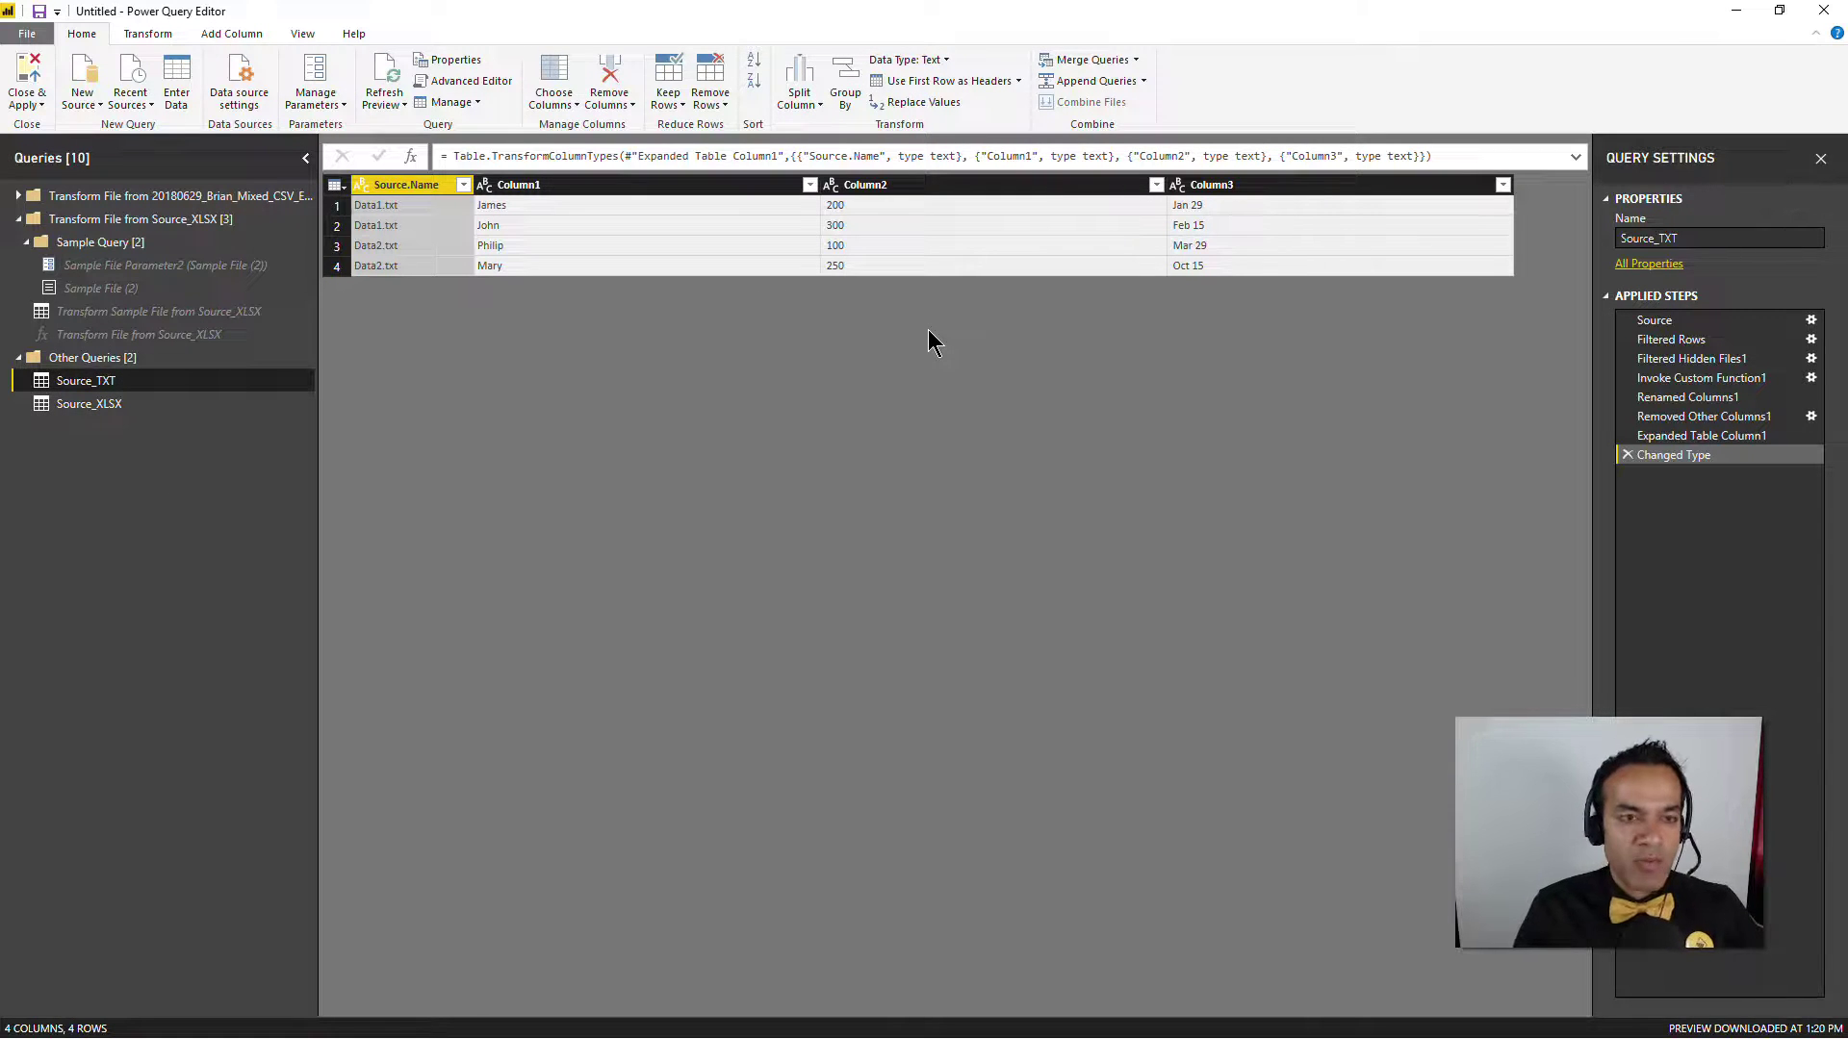
{"action": "left_click", "coordinate": [130, 411]}
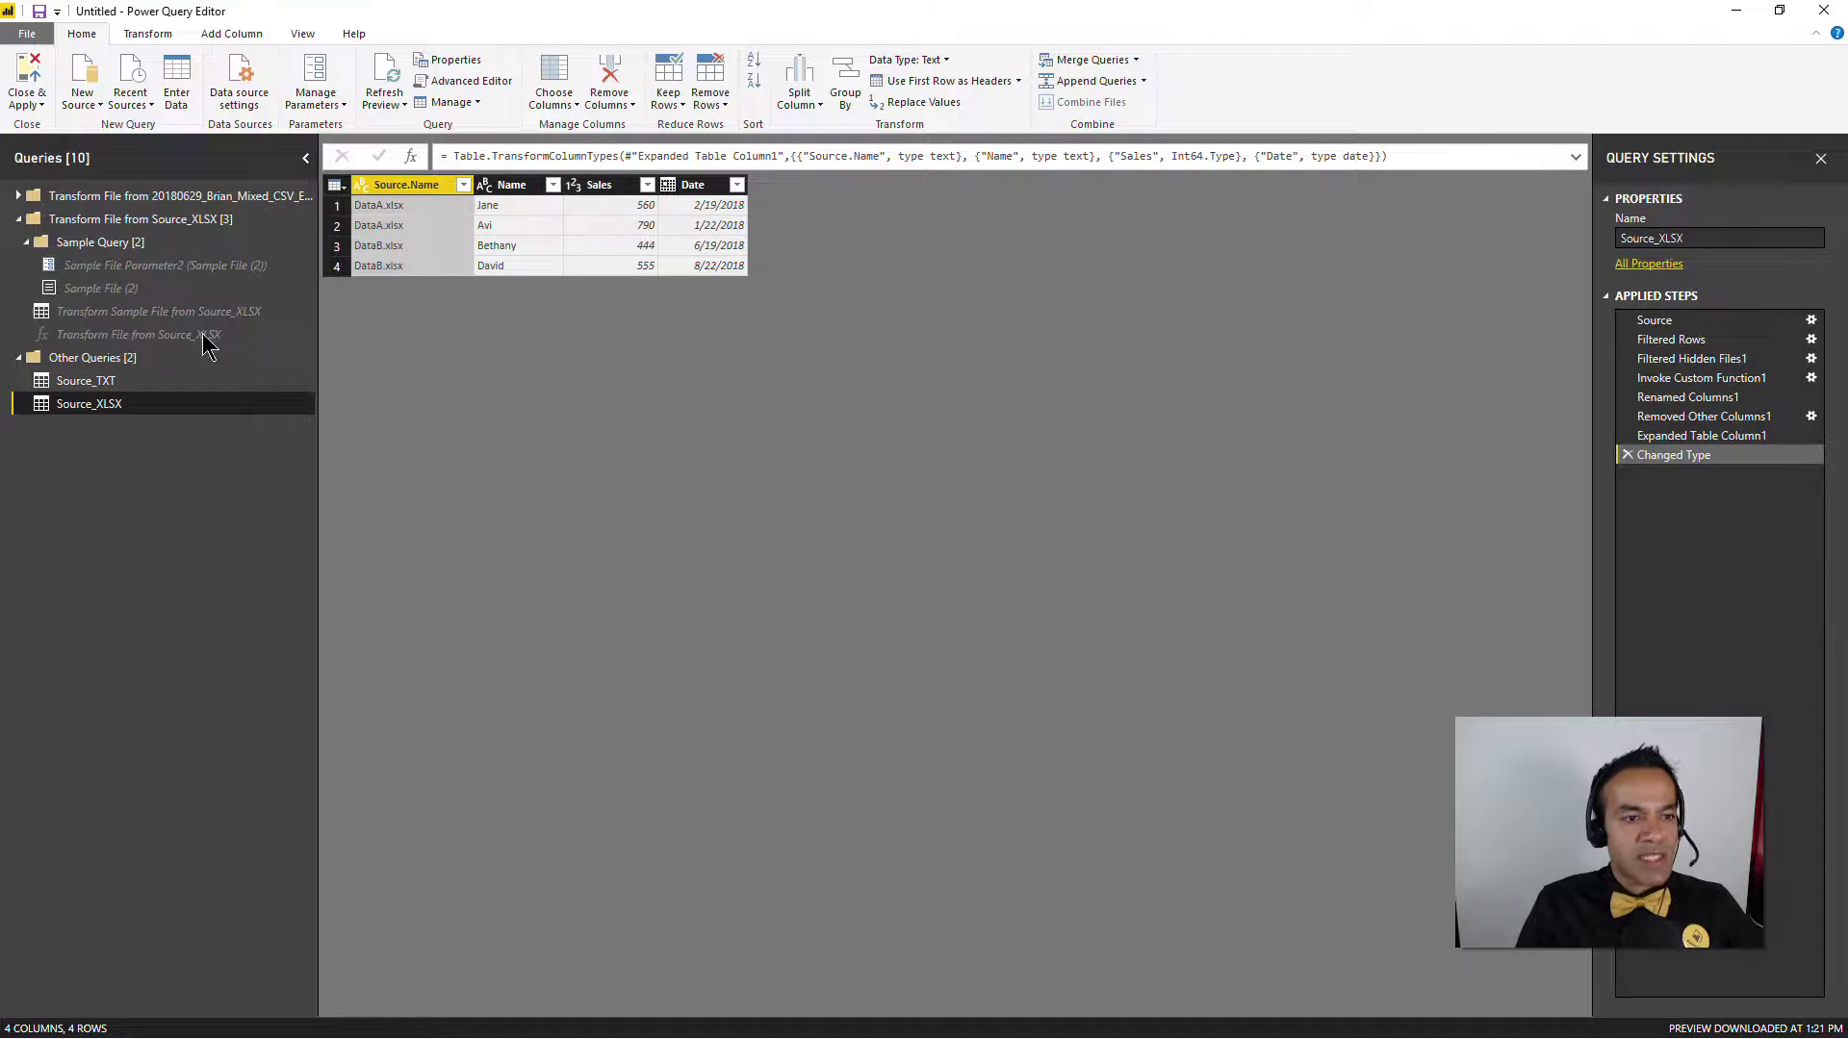
{"action": "left_click", "coordinate": [91, 381]}
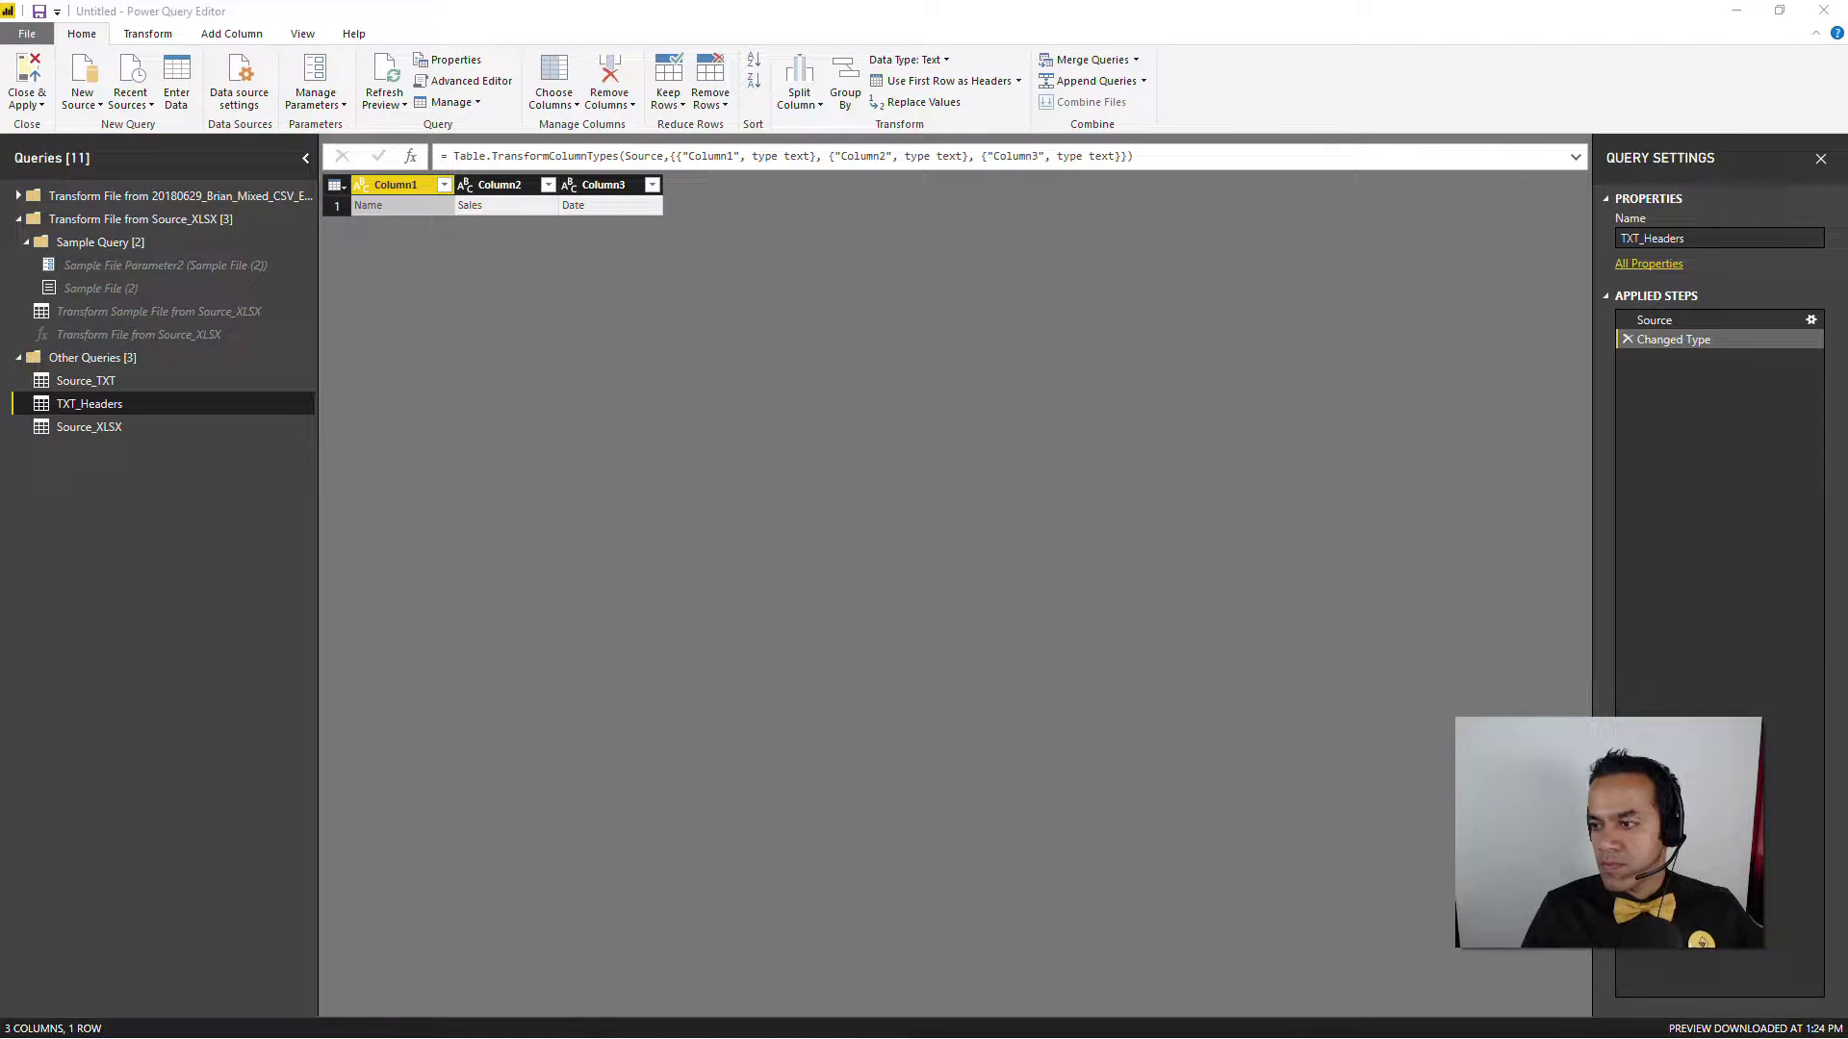
{"action": "left_click", "coordinate": [1785, 320]}
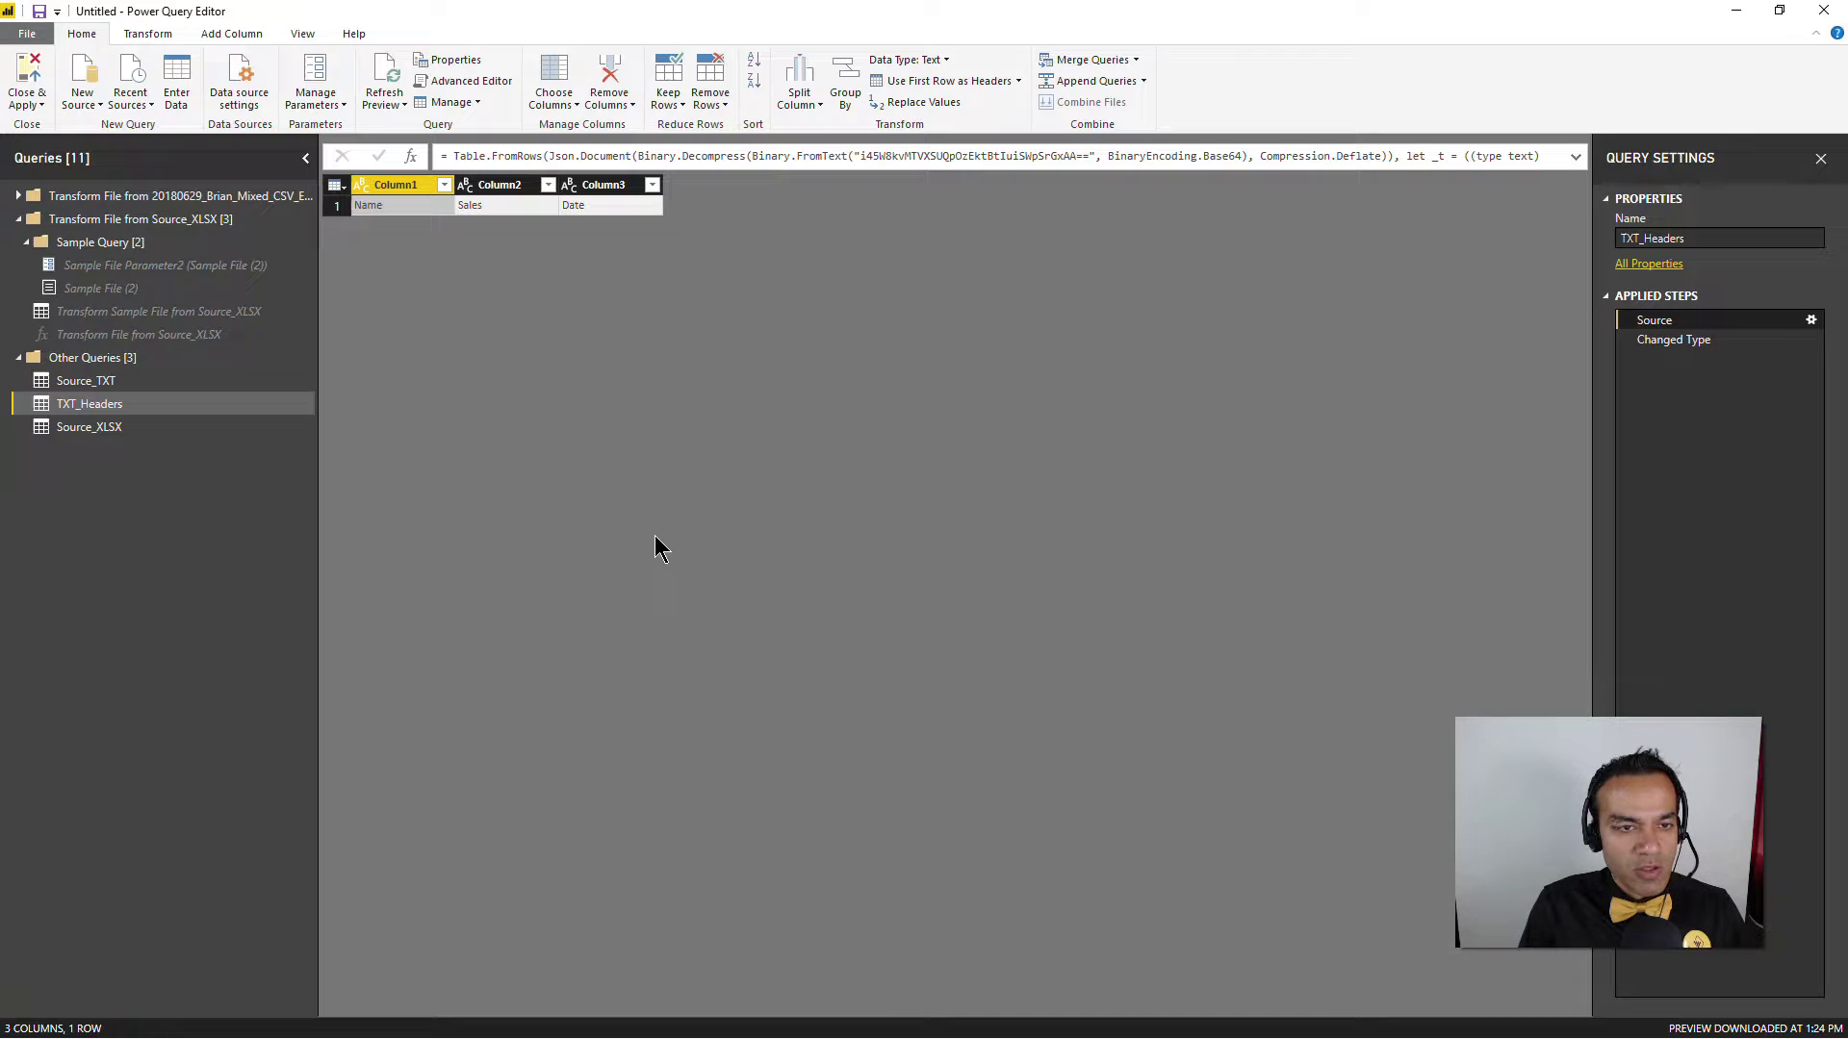
{"action": "left_click", "coordinate": [1648, 342]}
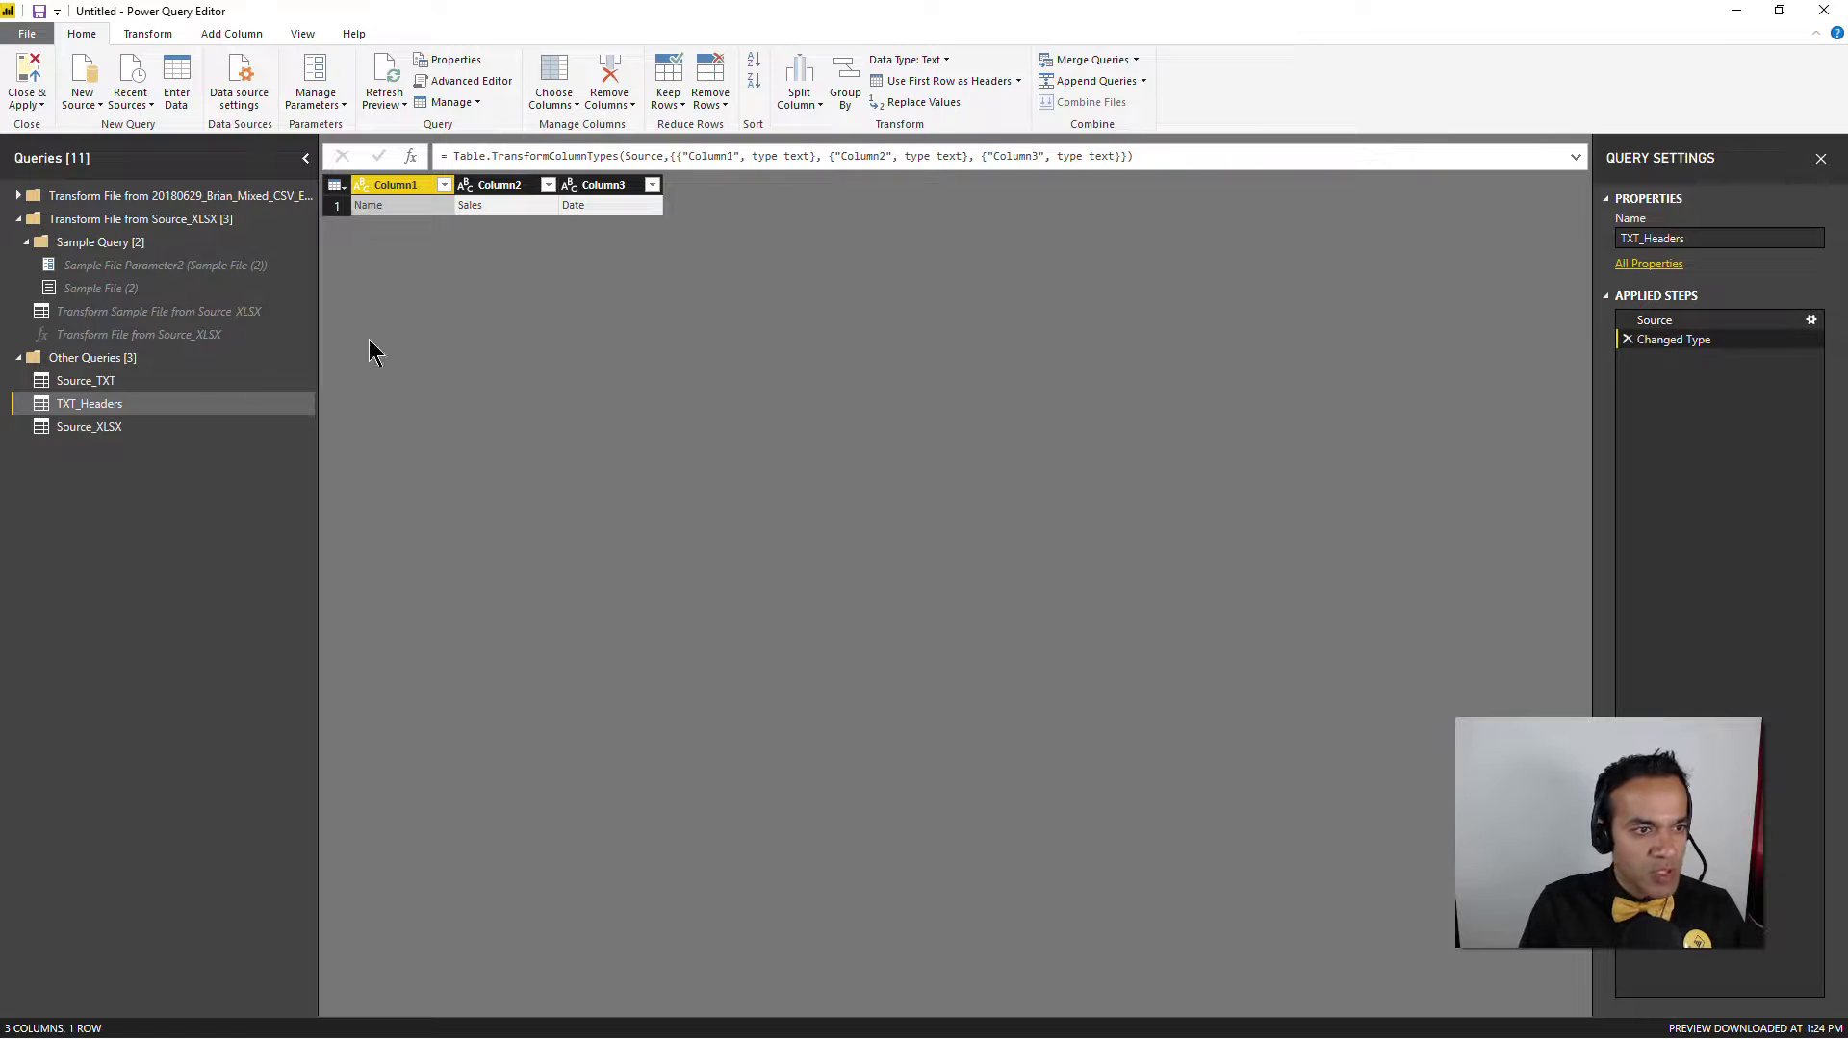
{"action": "left_click", "coordinate": [132, 380]}
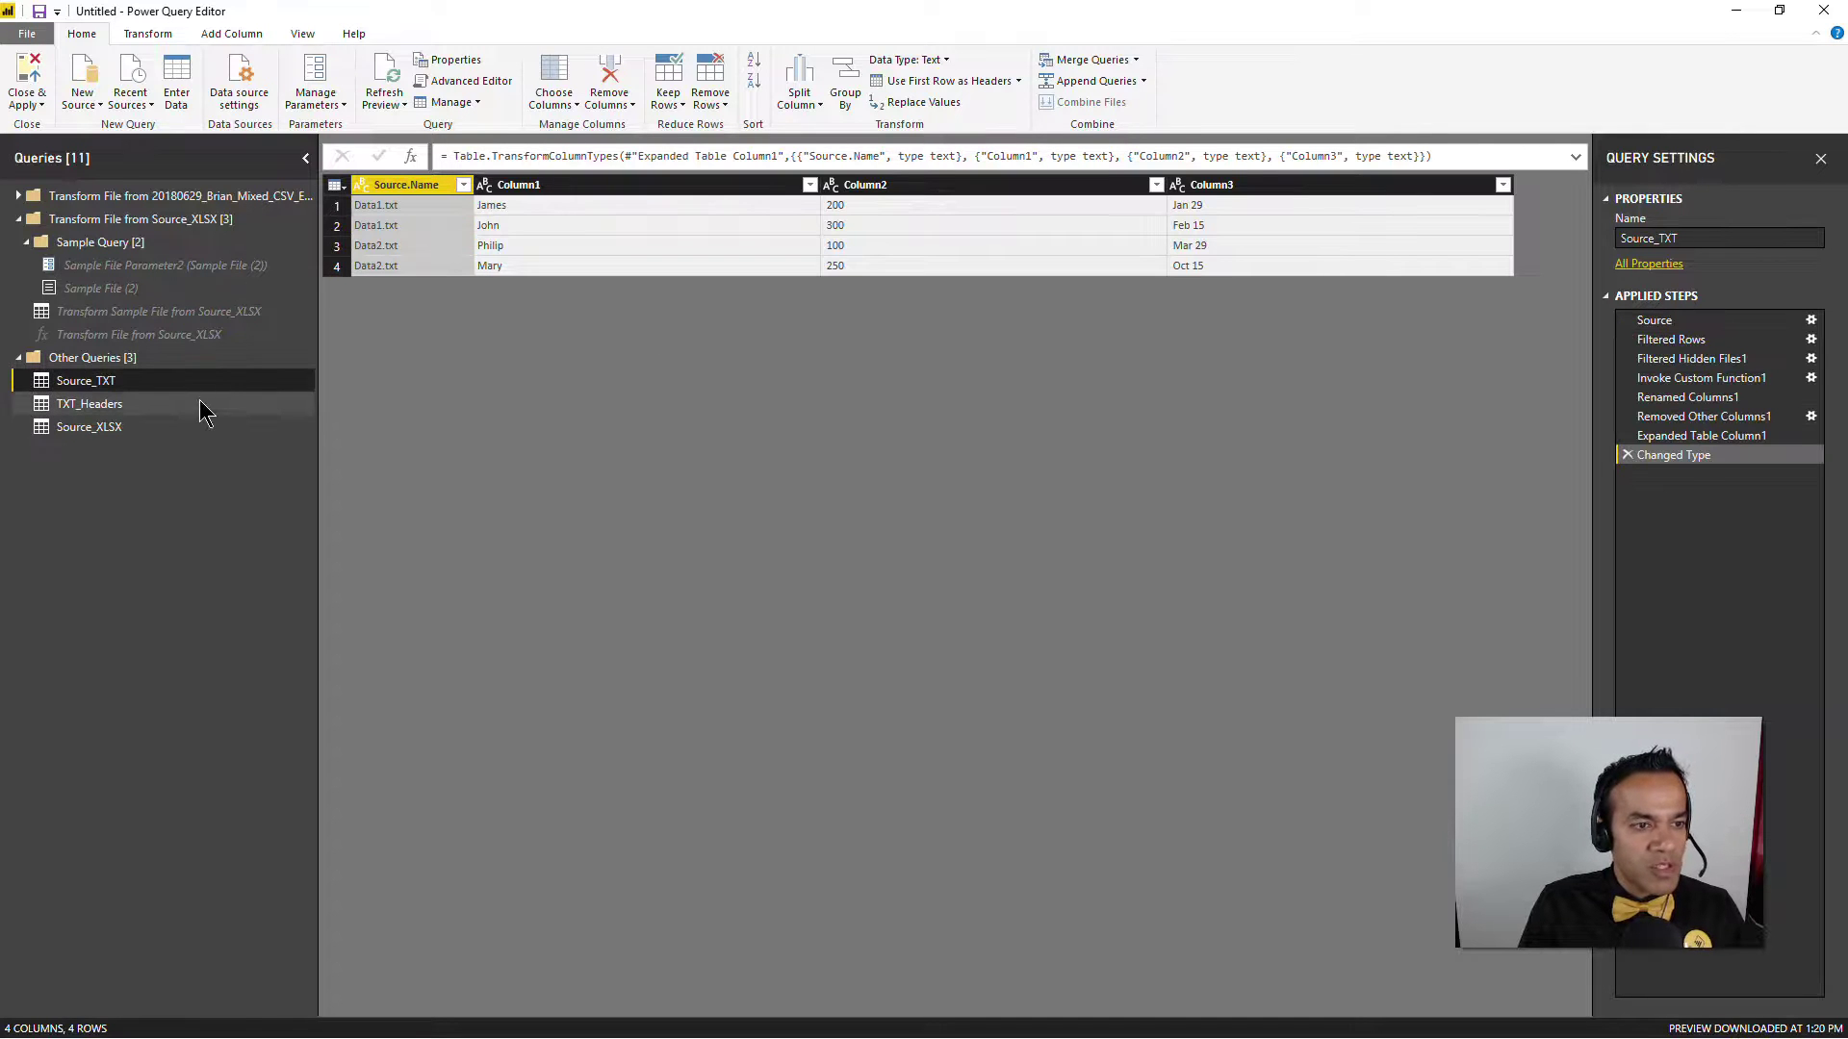
{"action": "left_click", "coordinate": [113, 409]}
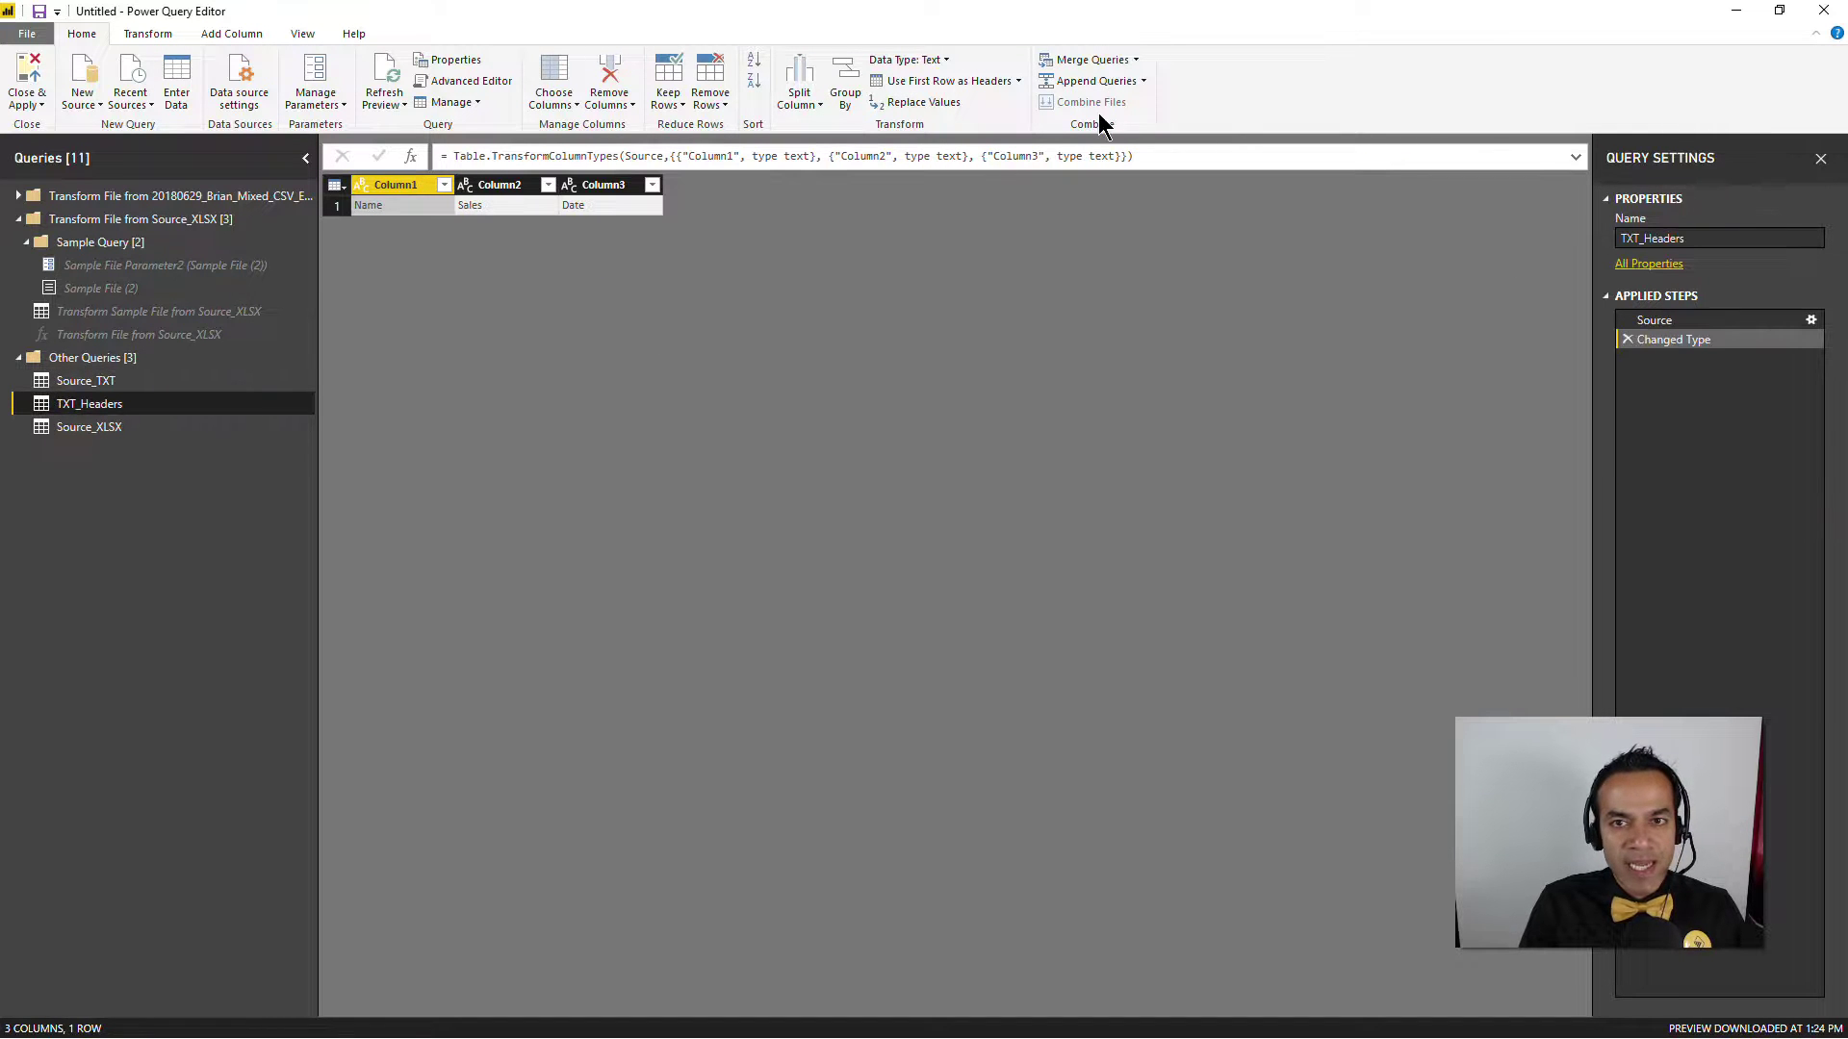
- Append Source_TXT beneath TXT_Headers as a new Append1 query
{"action": "left_click", "coordinate": [1145, 87]}
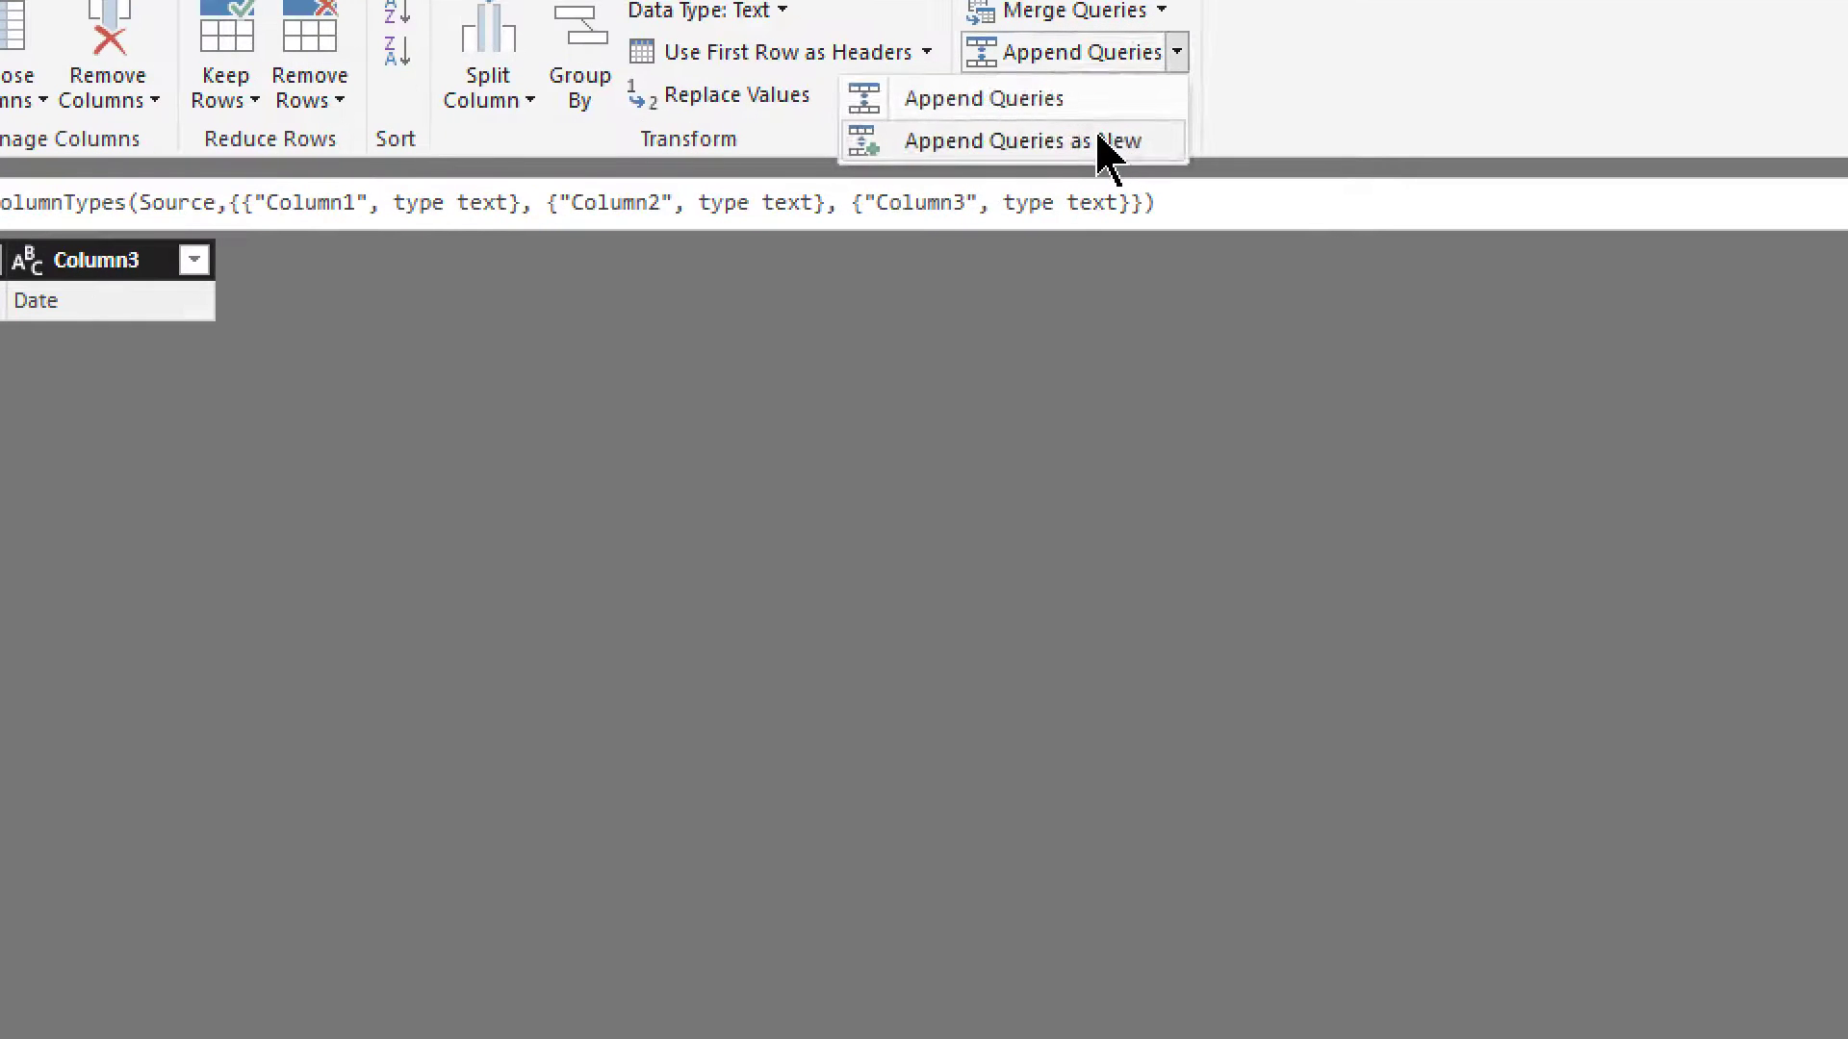
{"action": "left_click", "coordinate": [1108, 127]}
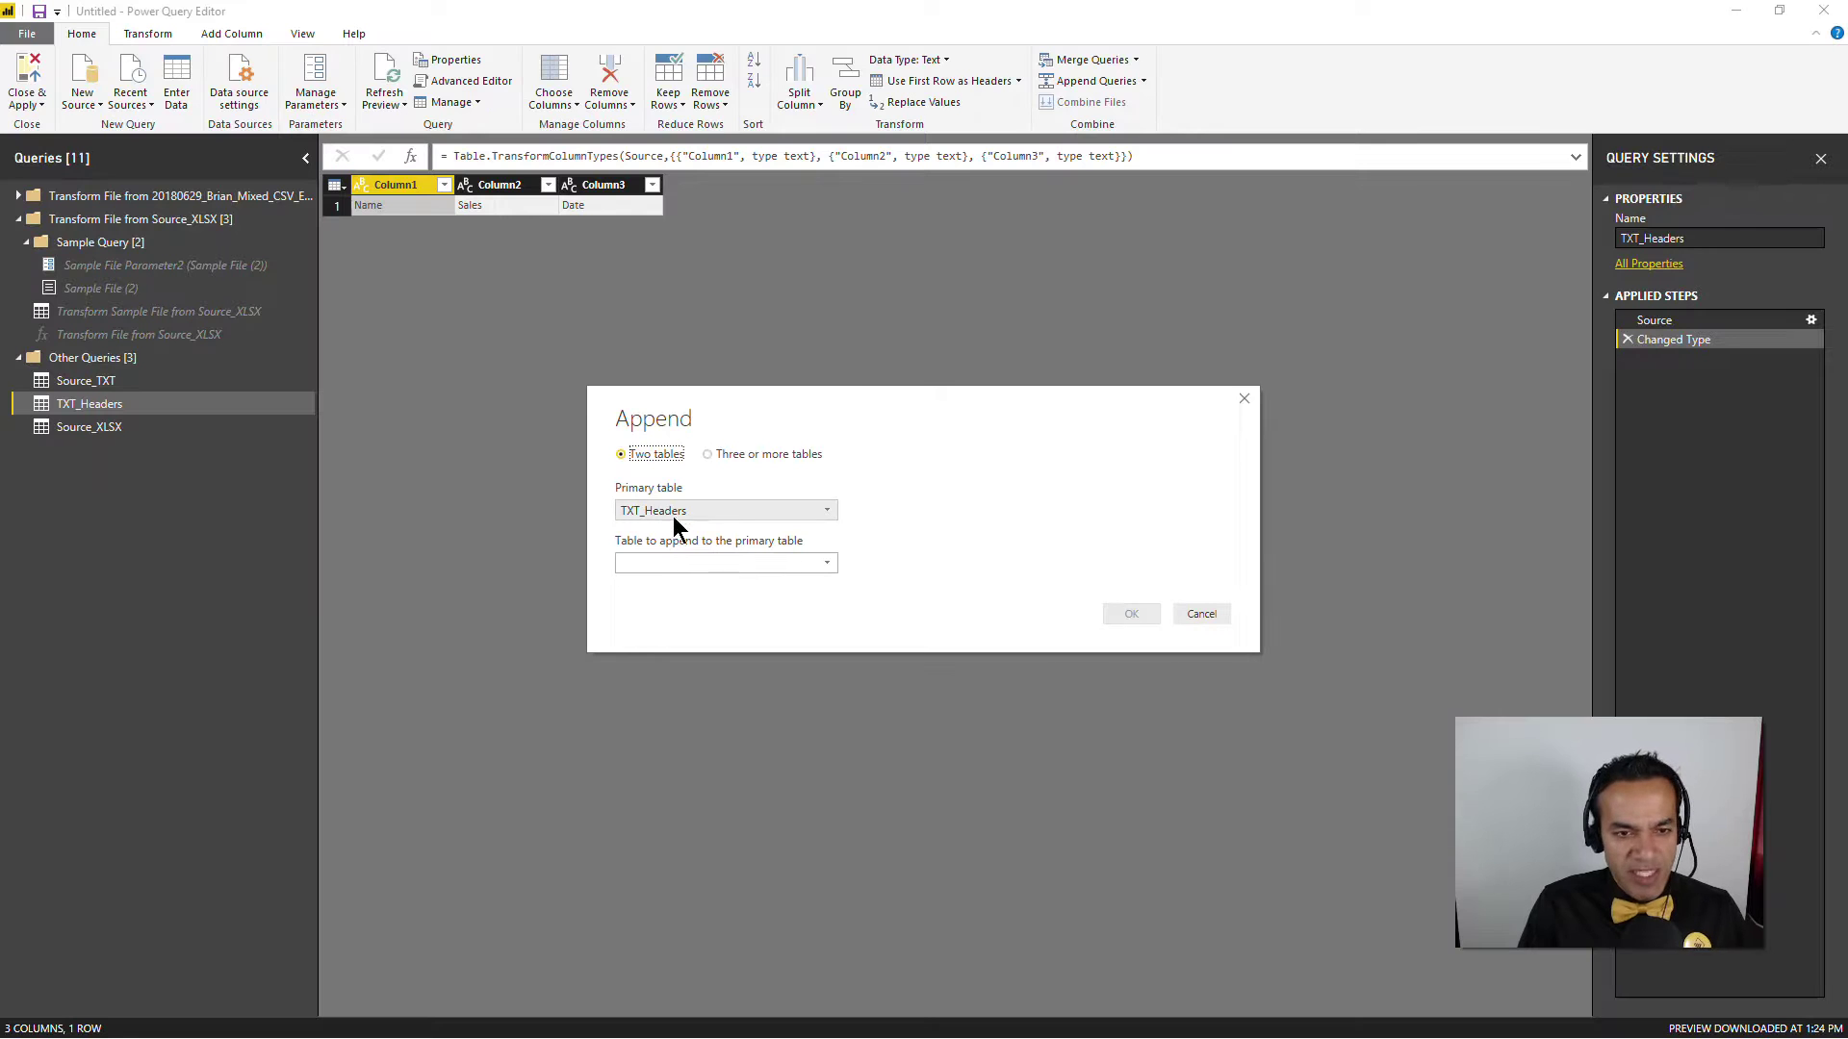
{"action": "left_click", "coordinate": [682, 566]}
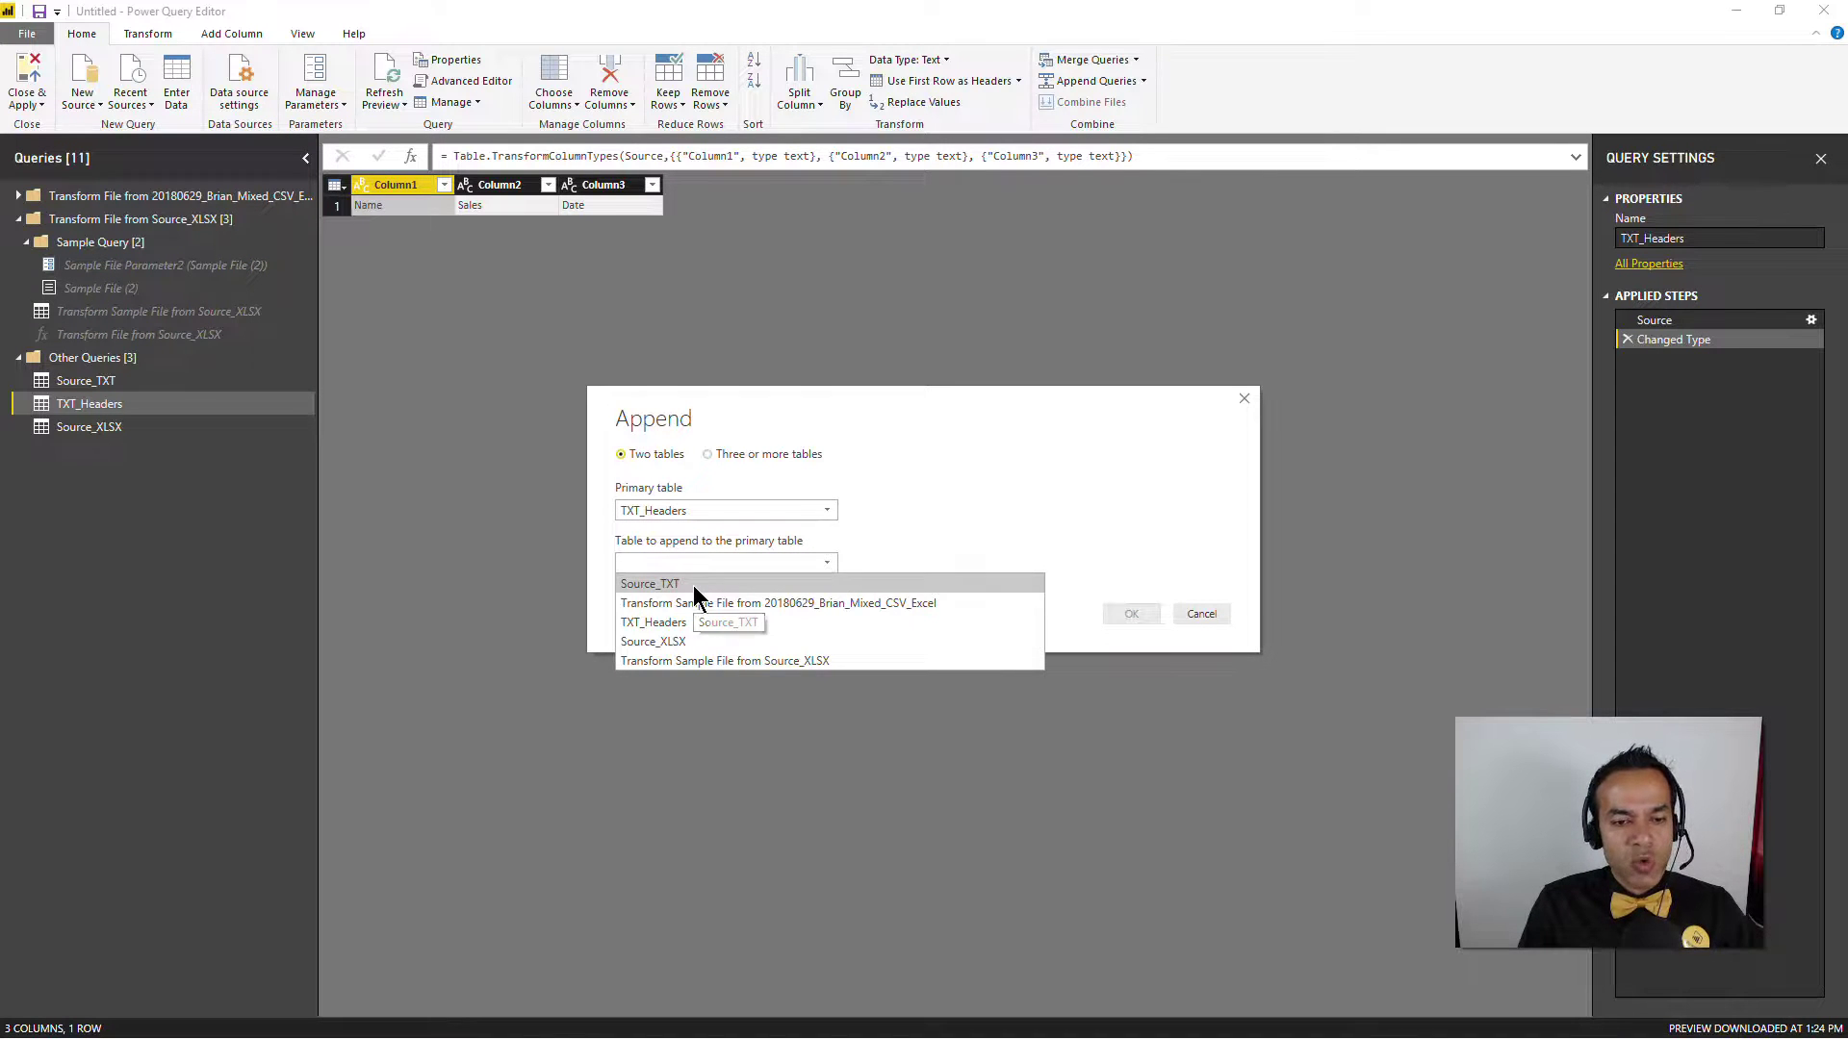
{"action": "left_click", "coordinate": [693, 585]}
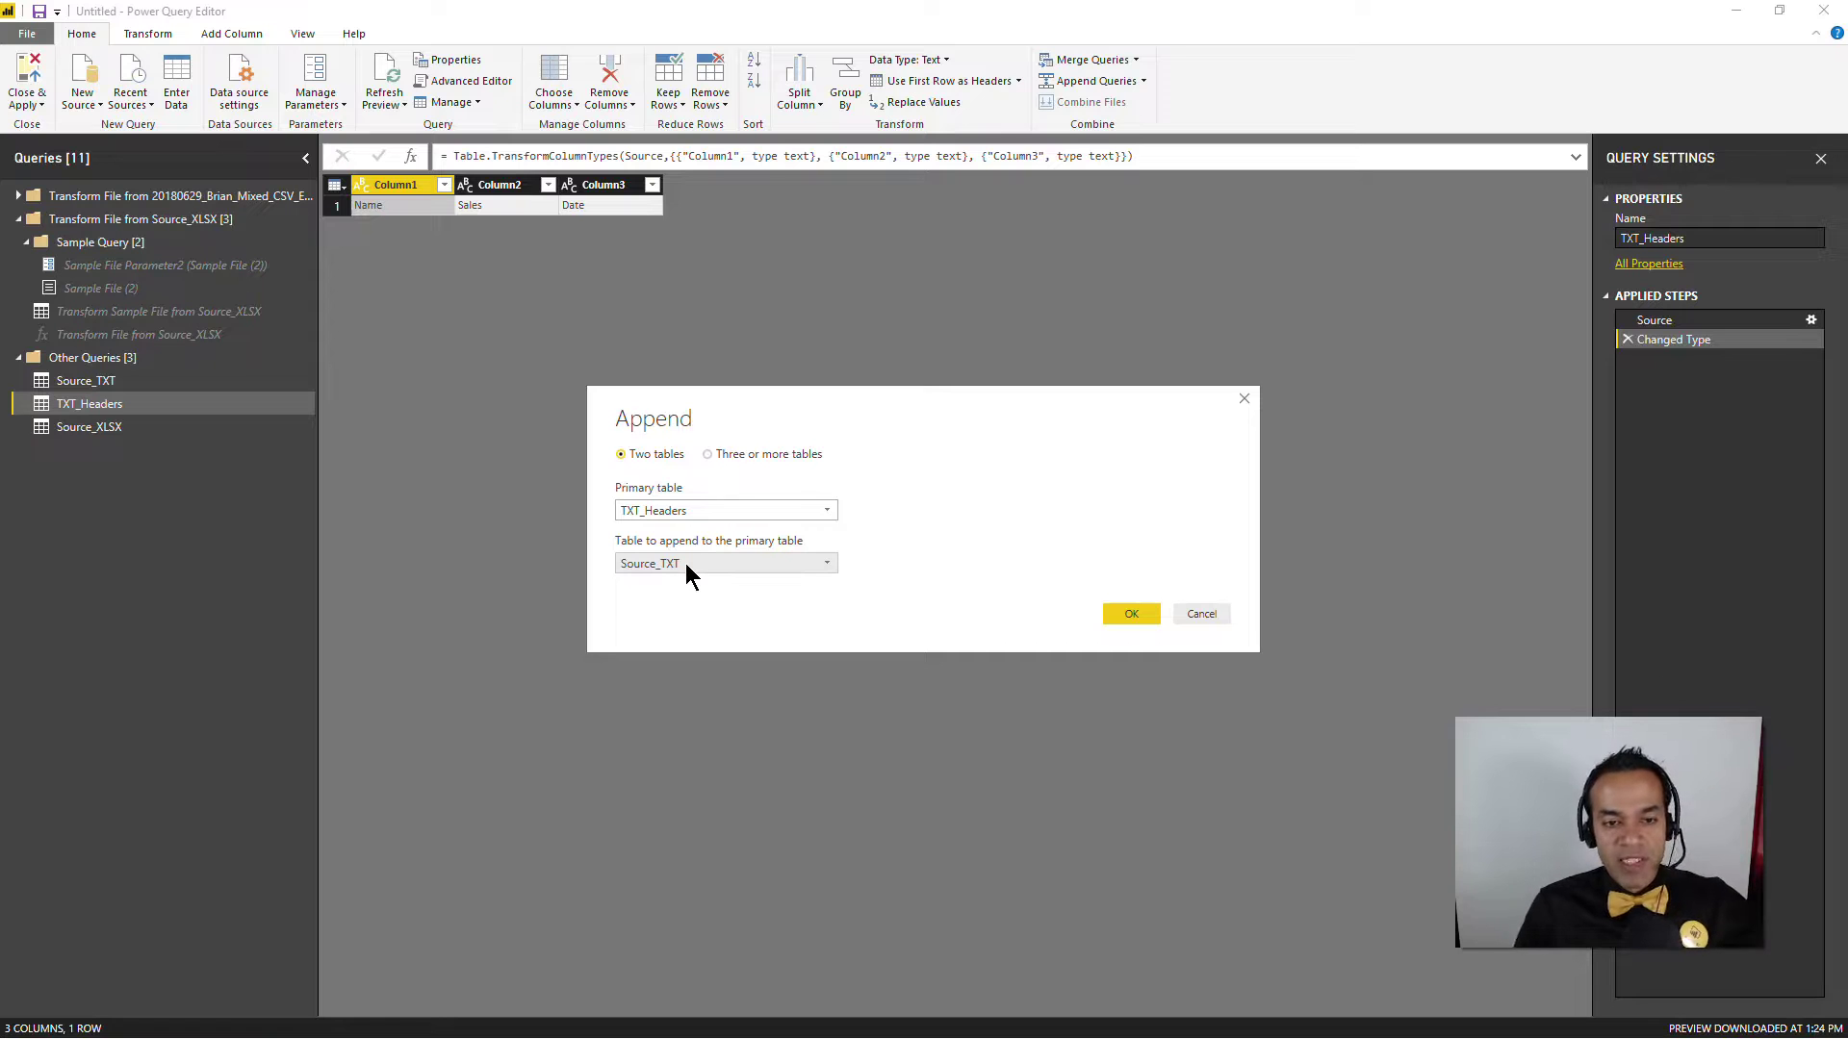
{"action": "left_click", "coordinate": [1123, 613]}
- Rename the Append1 query to Source_TXT_with_Headers
{"action": "left_click", "coordinate": [1745, 235]}
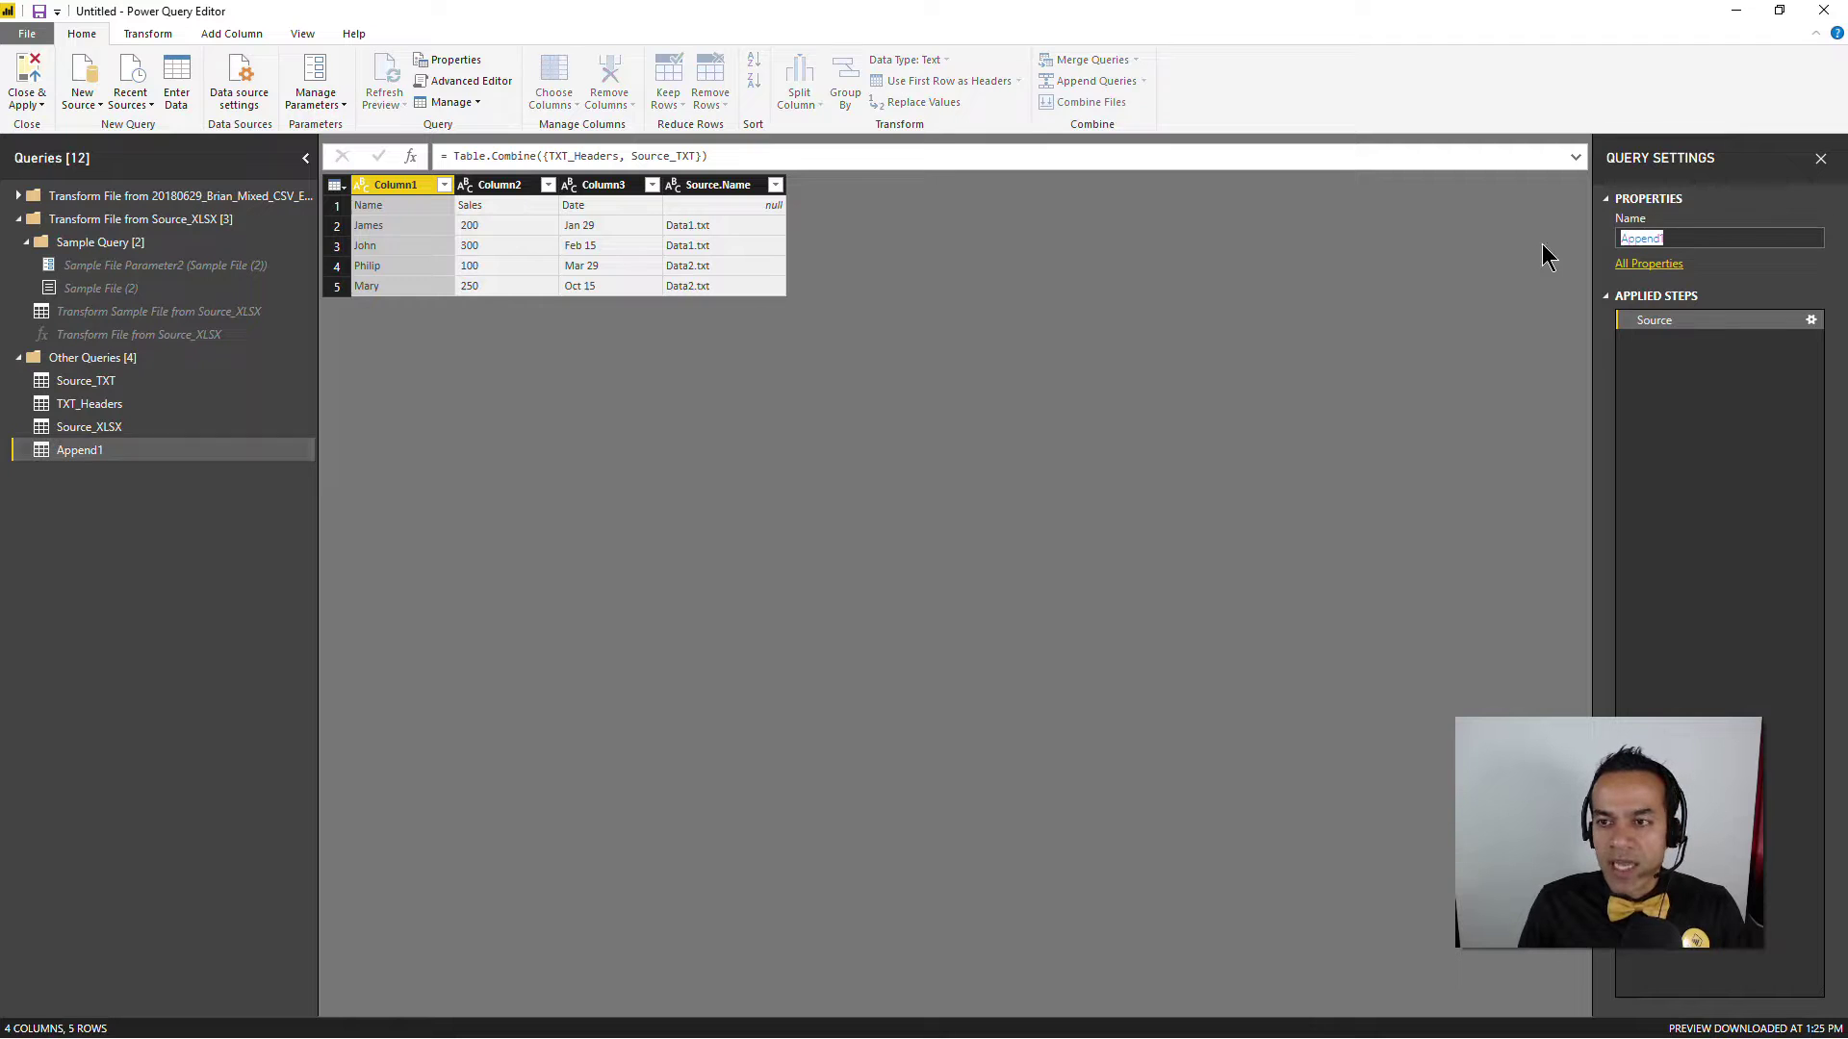
{"action": "type", "text": "Source_TX"}
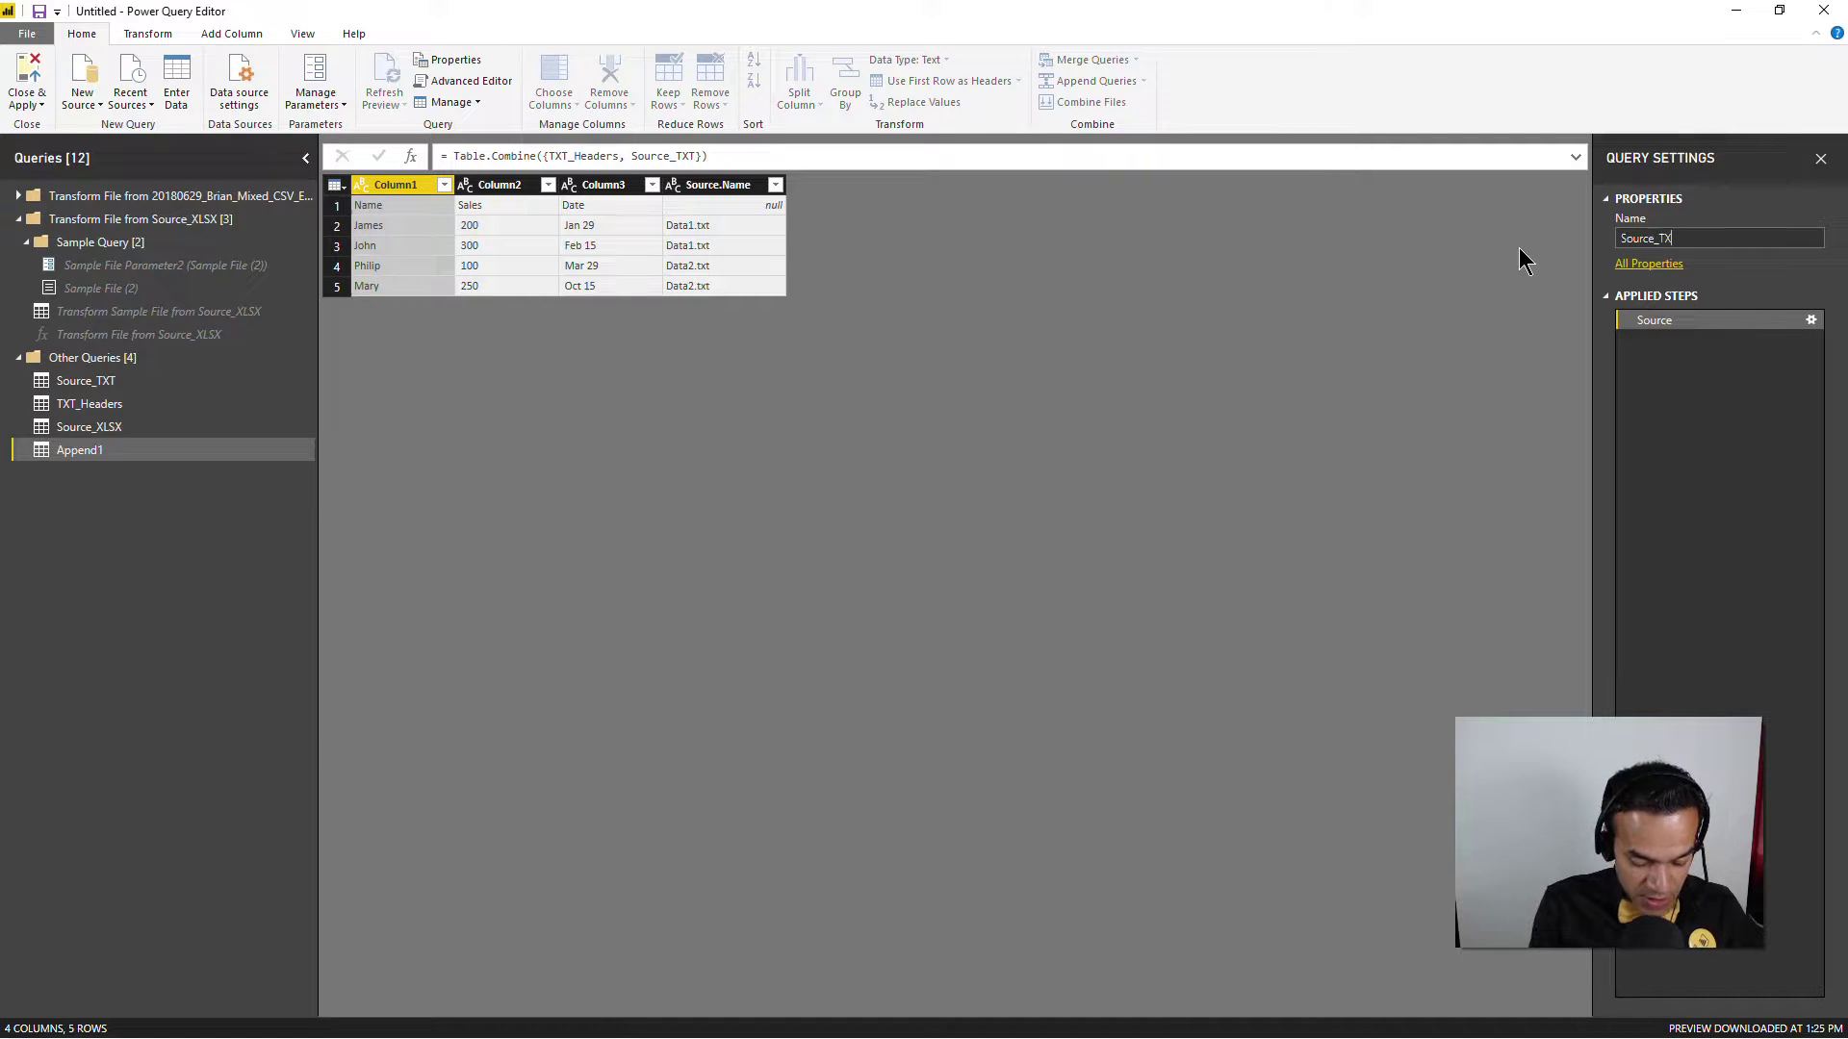
{"action": "type", "text": "T_with_Headers"}
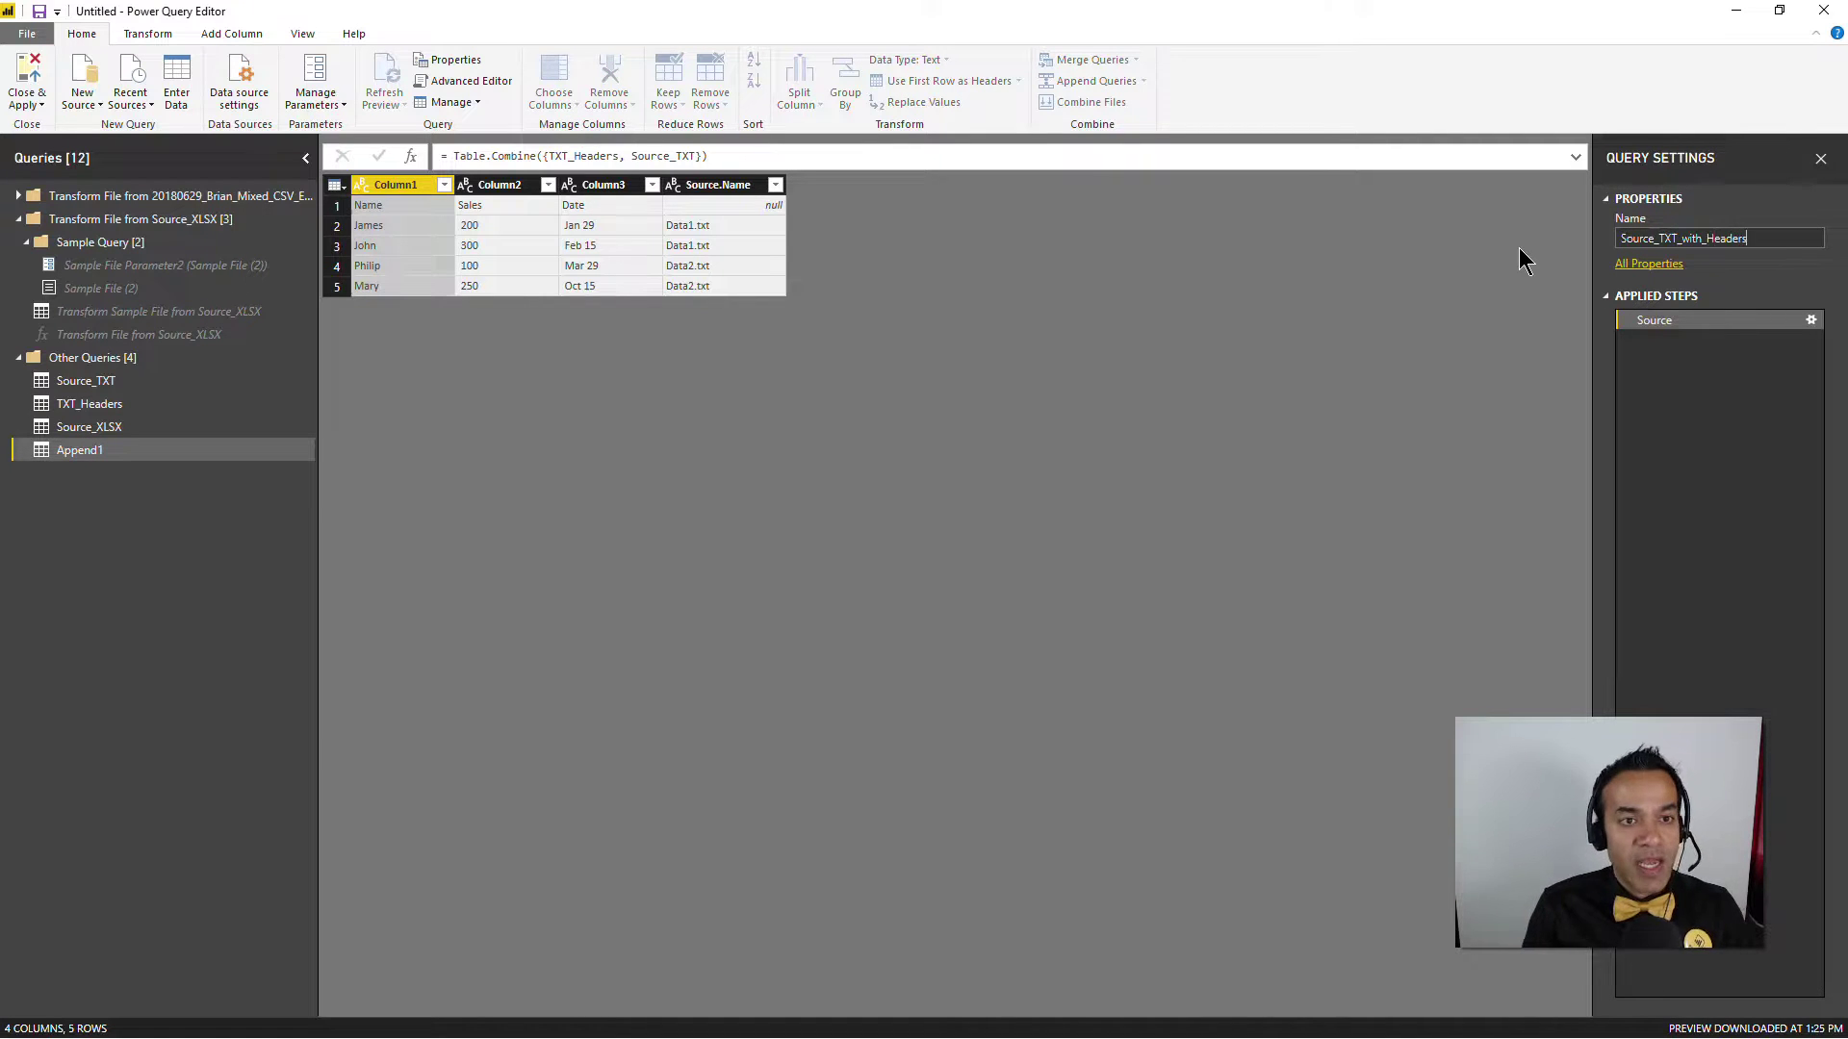
{"action": "key", "text": "Return"}
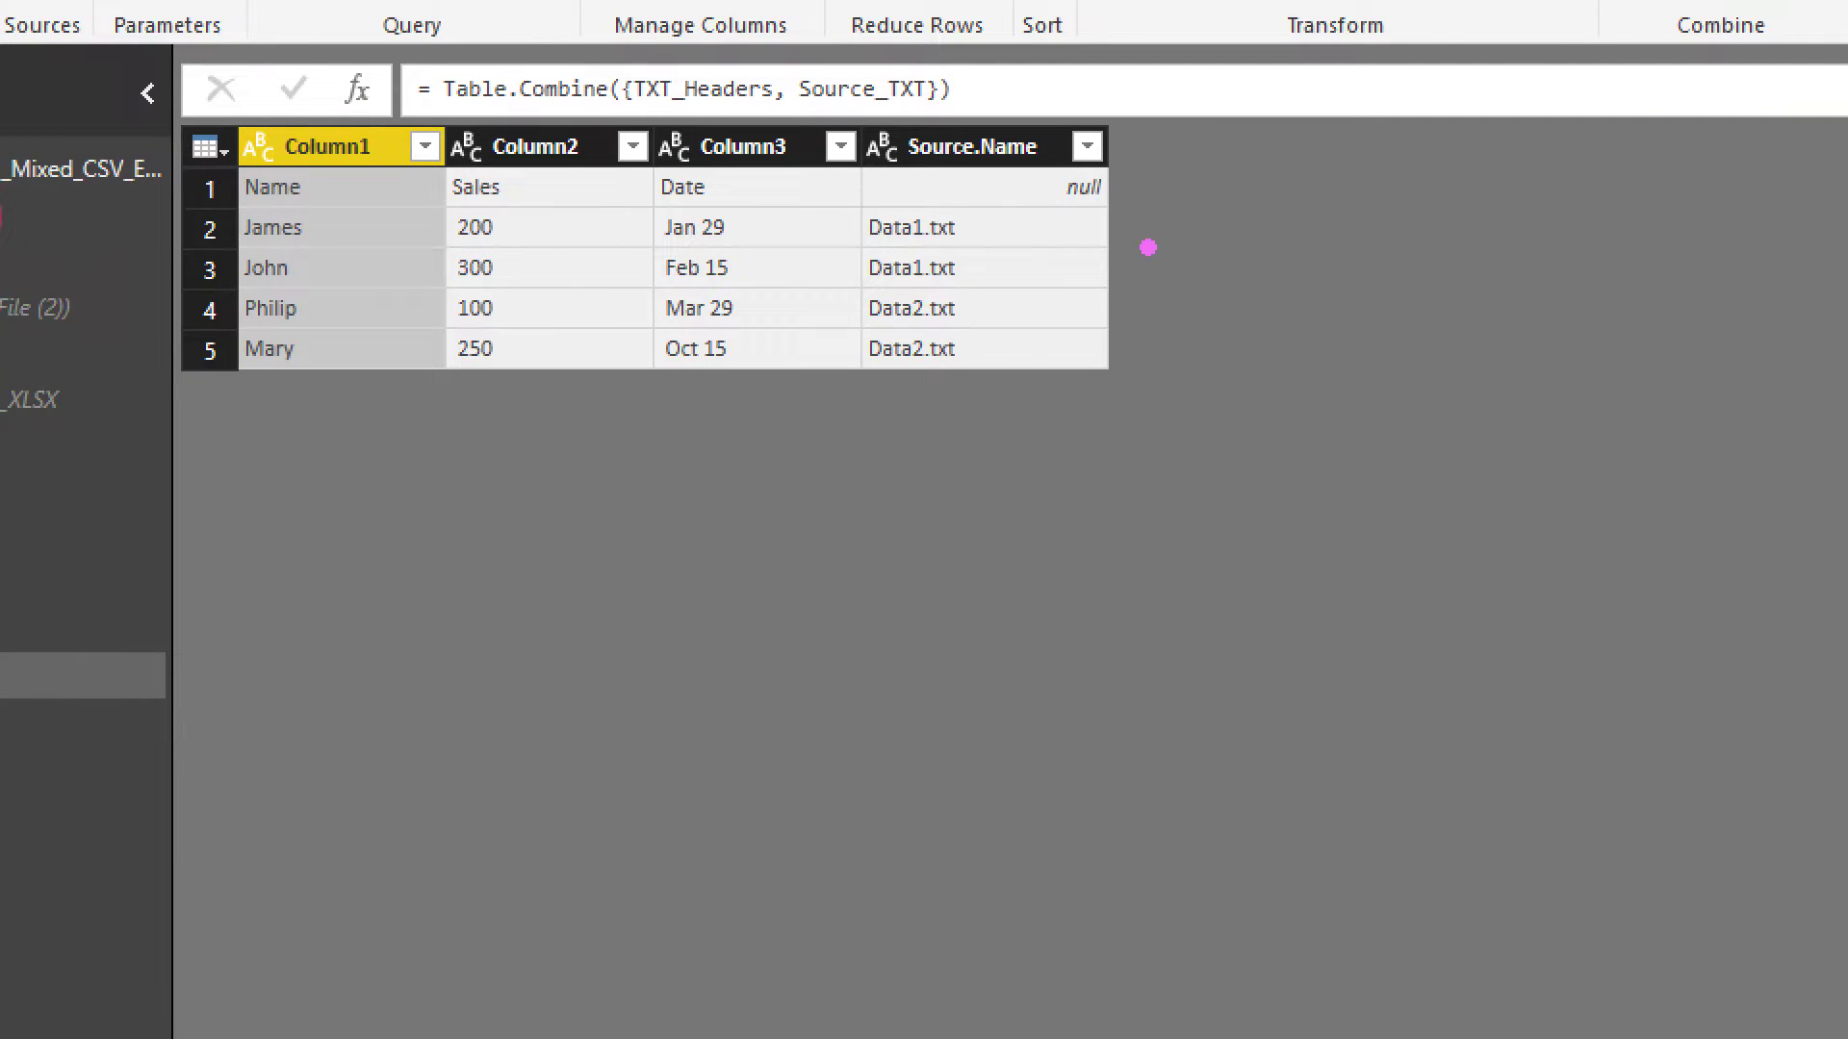
- Promote the first row to Name, Sales, Date headers, then preview Source_XLSX
{"action": "left_click_drag", "start_coordinate": [1095, 186], "coordinate": [1352, 171]}
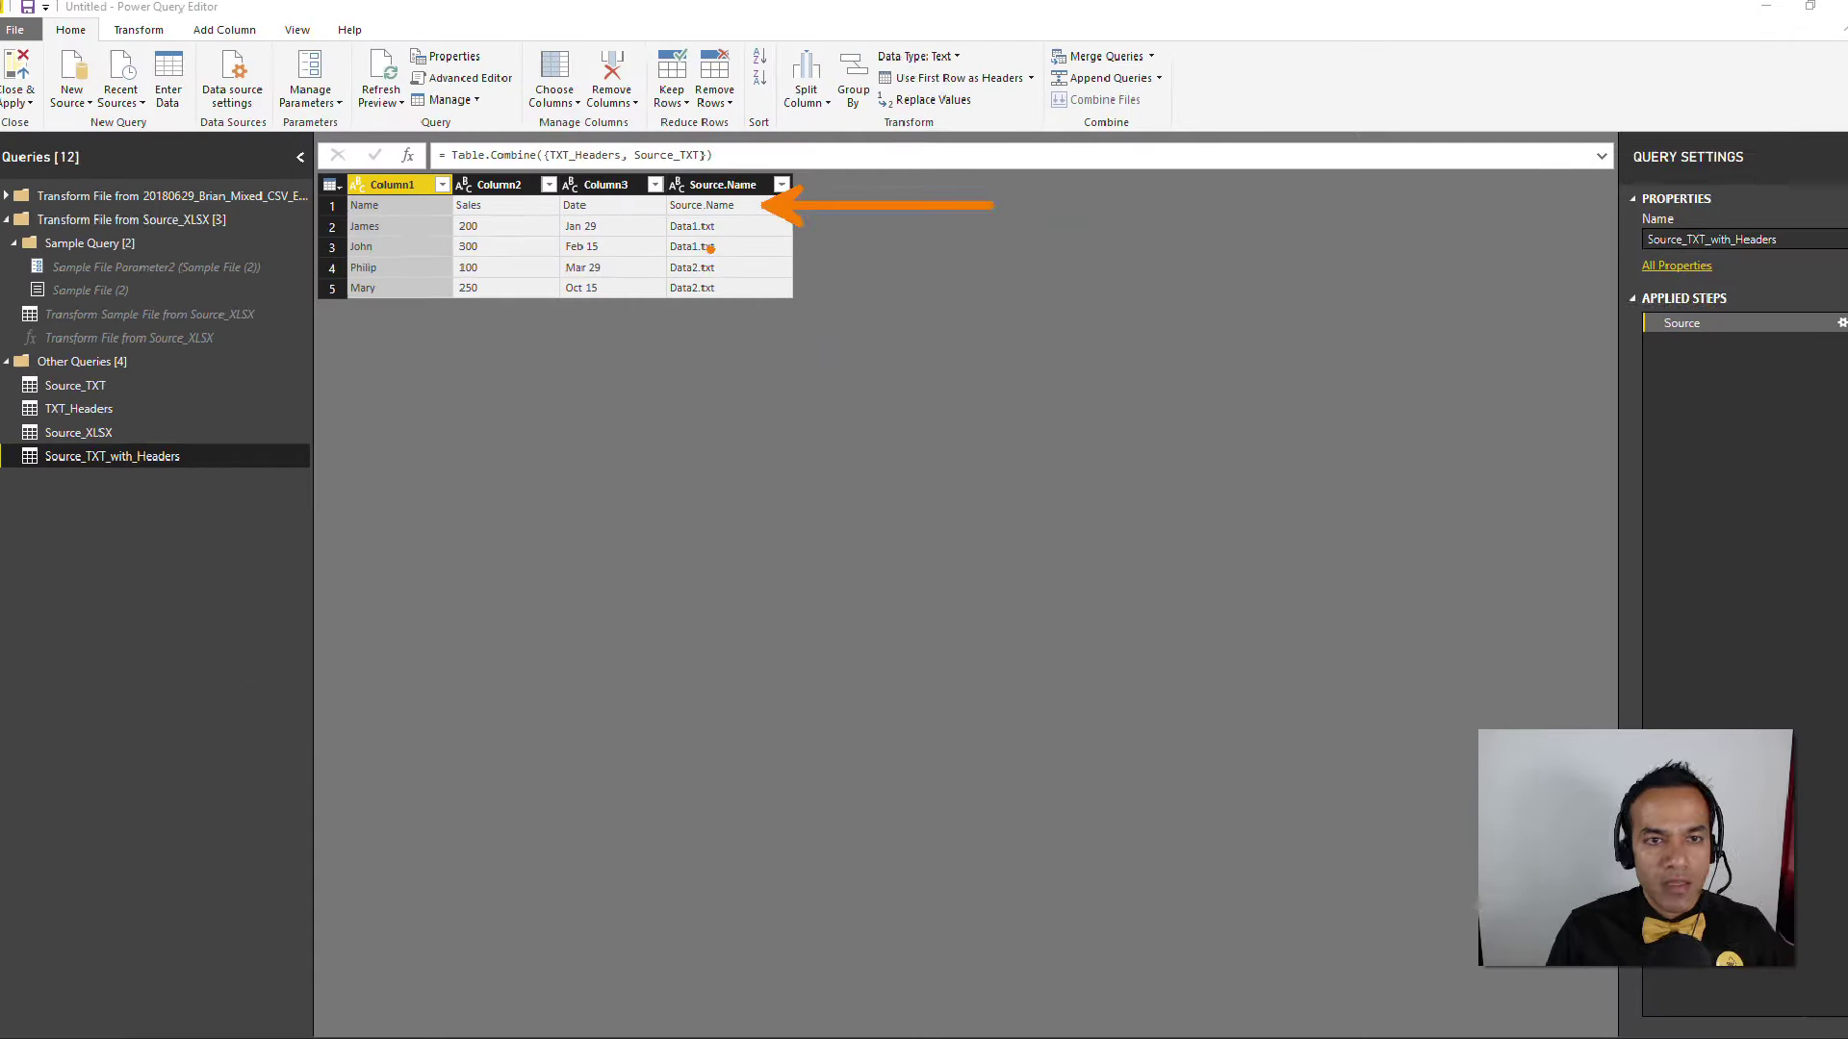
{"action": "left_click", "coordinate": [967, 81]}
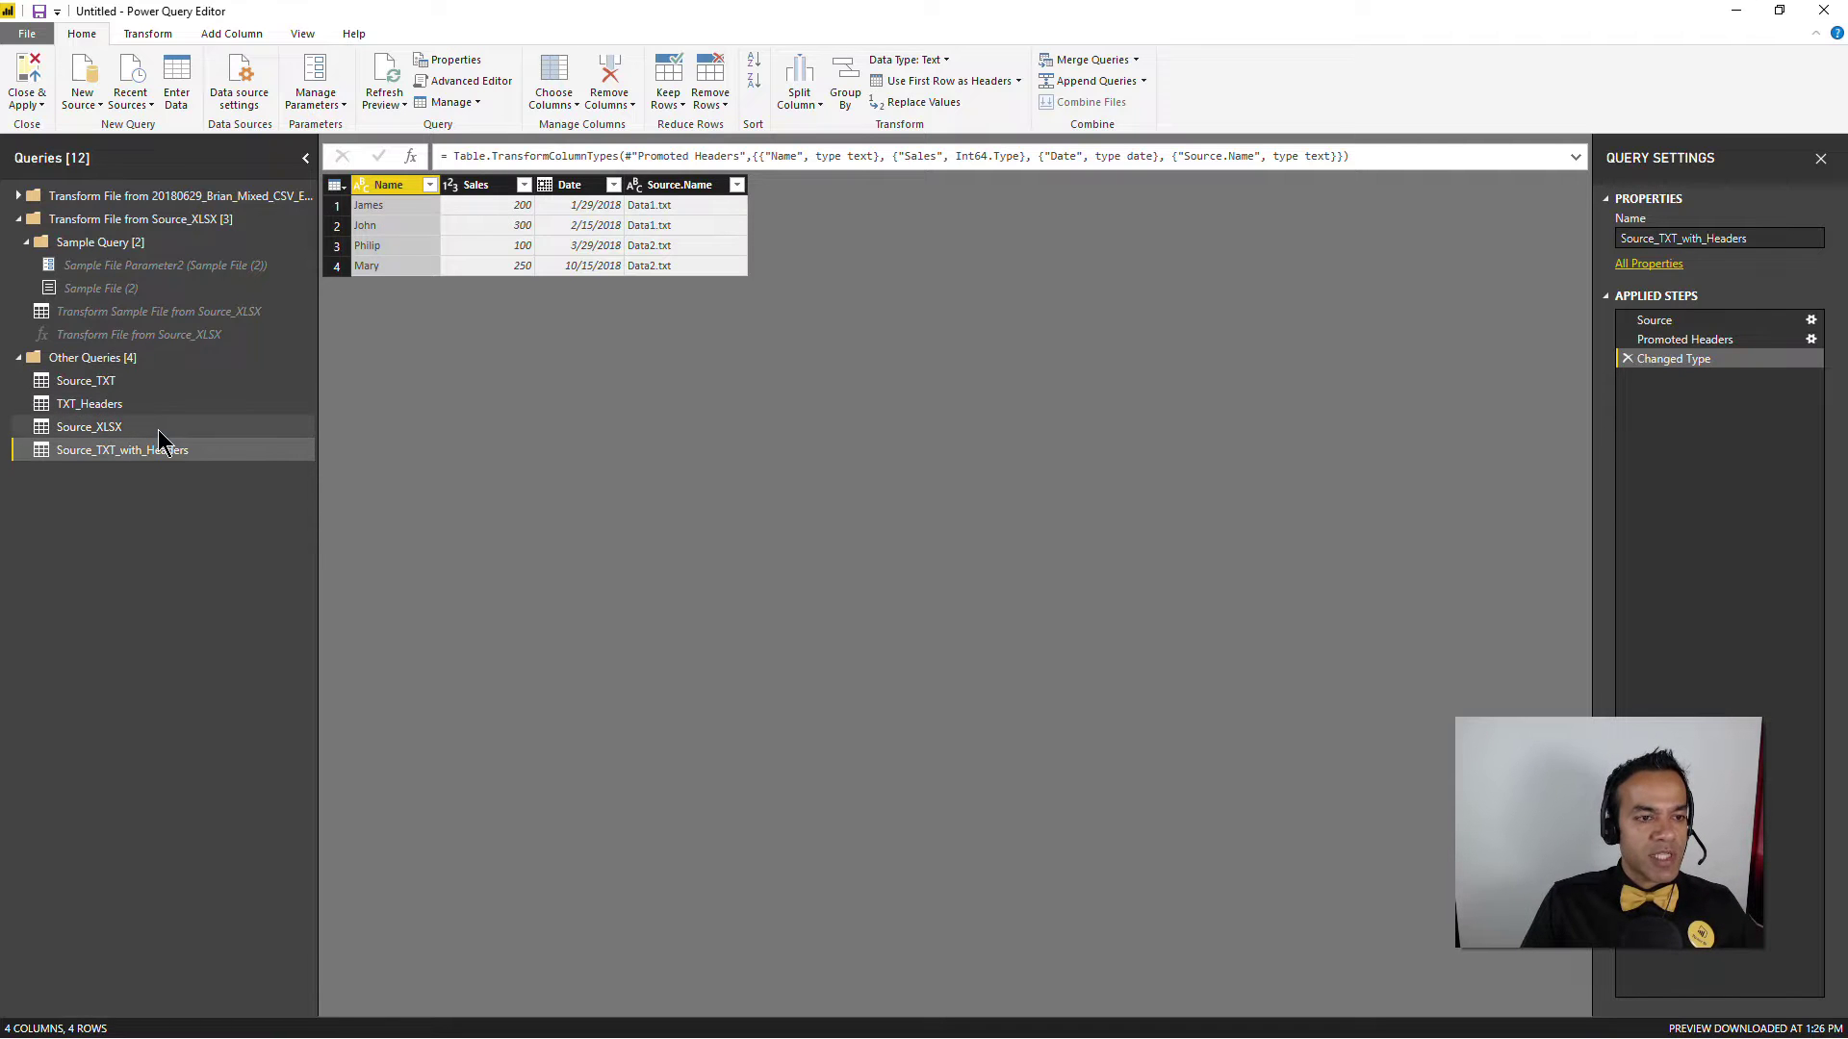
{"action": "left_click", "coordinate": [116, 426]}
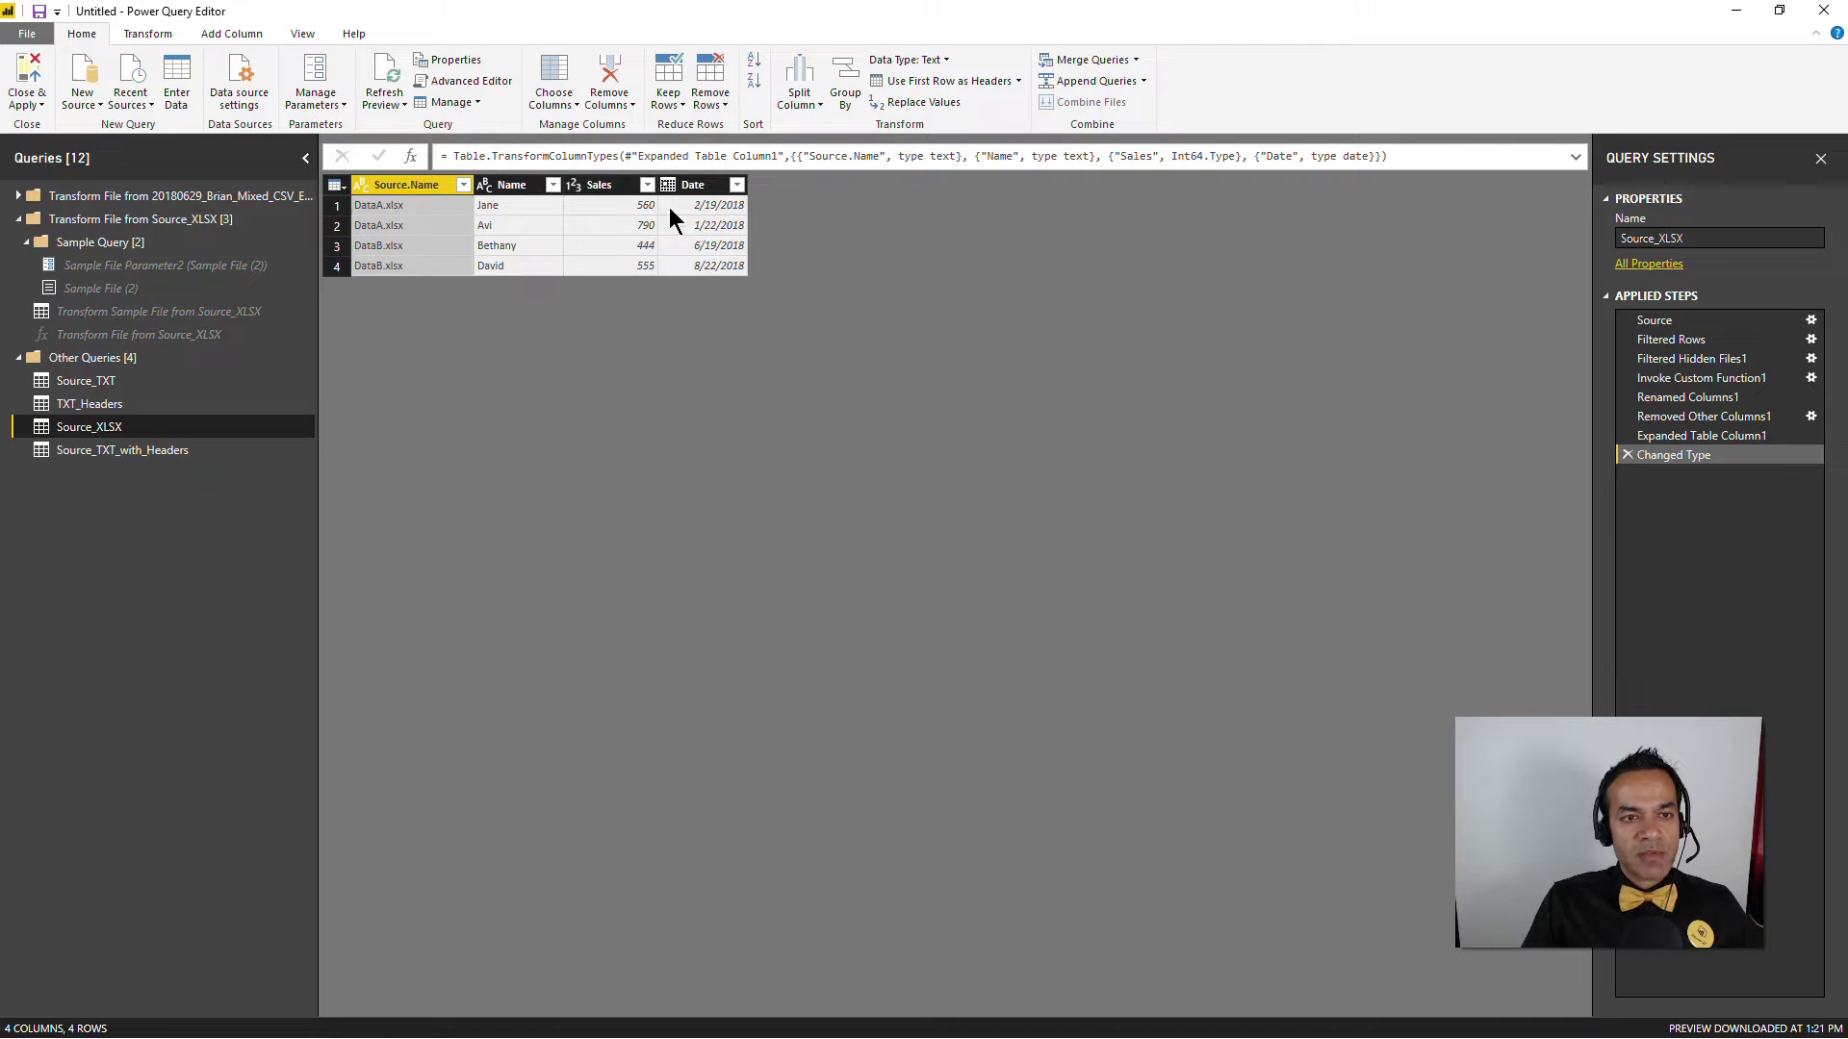
- Append Source_XLSX to Source_TXT_with_Headers as a new eight-row Append1 query
{"action": "left_click", "coordinate": [182, 458]}
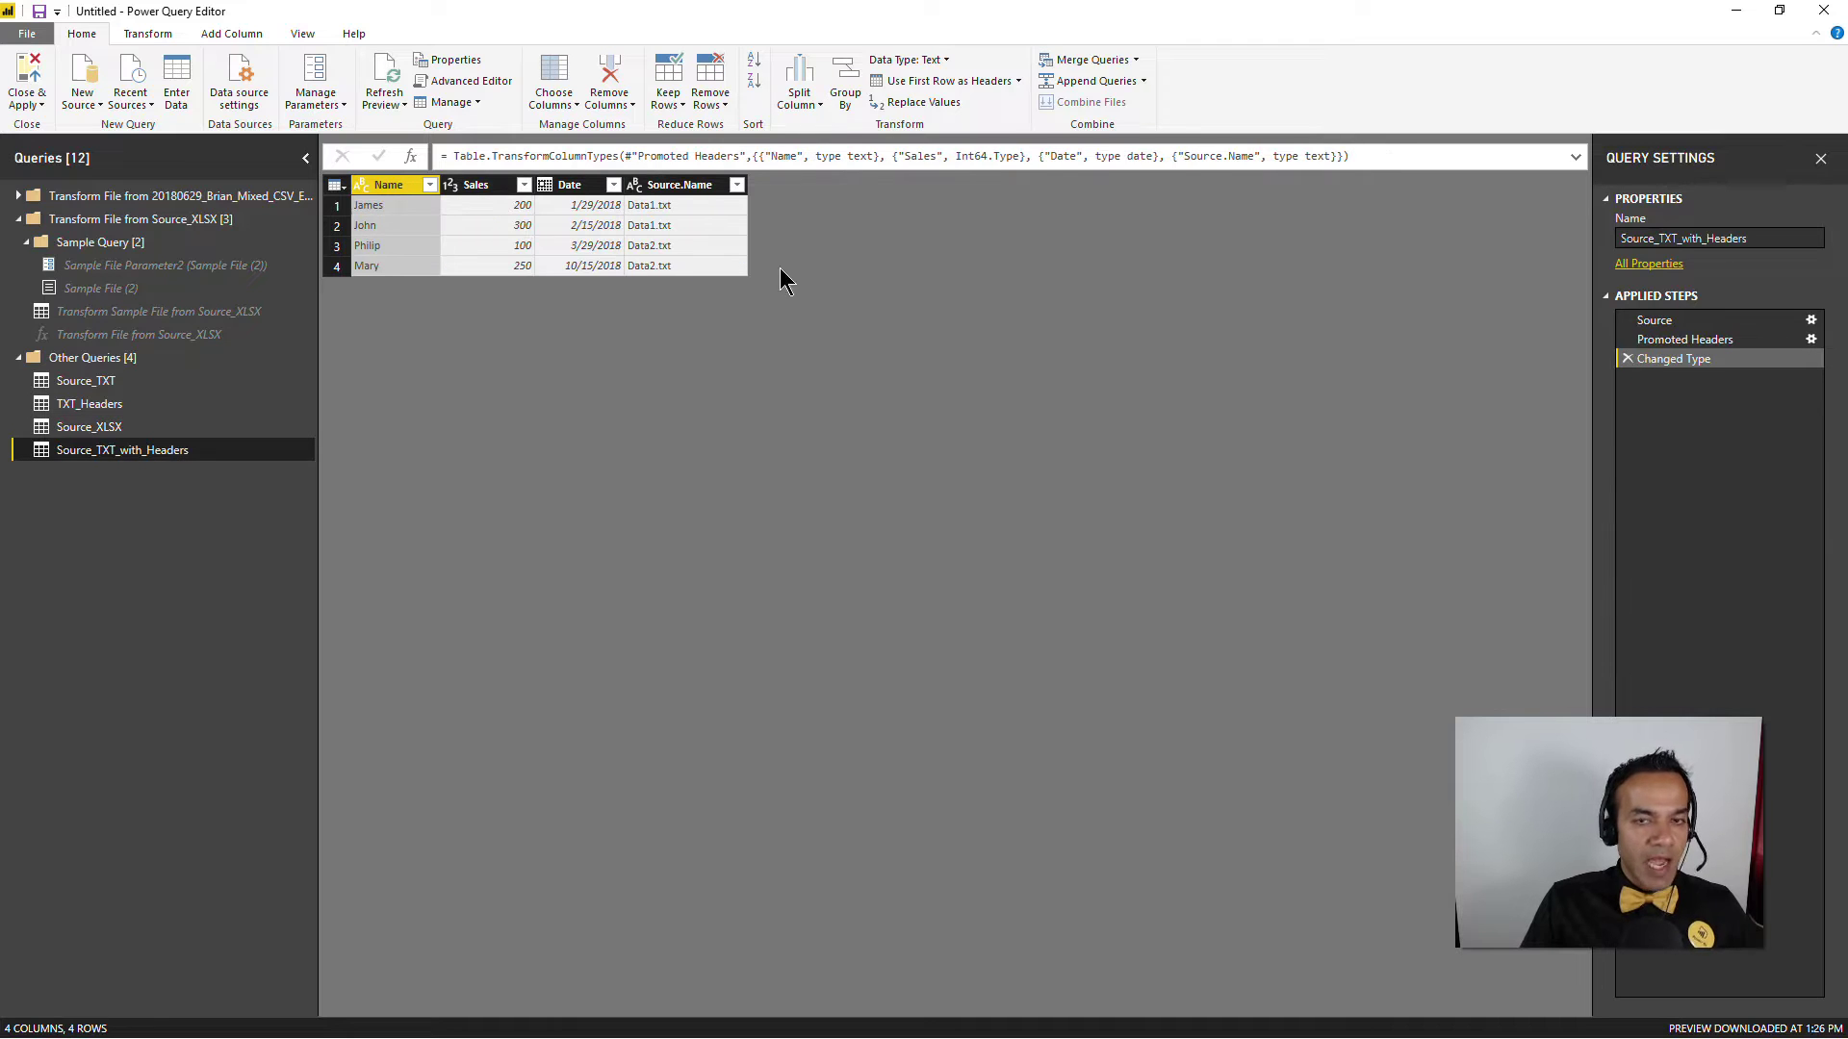
{"action": "left_click", "coordinate": [1144, 81]}
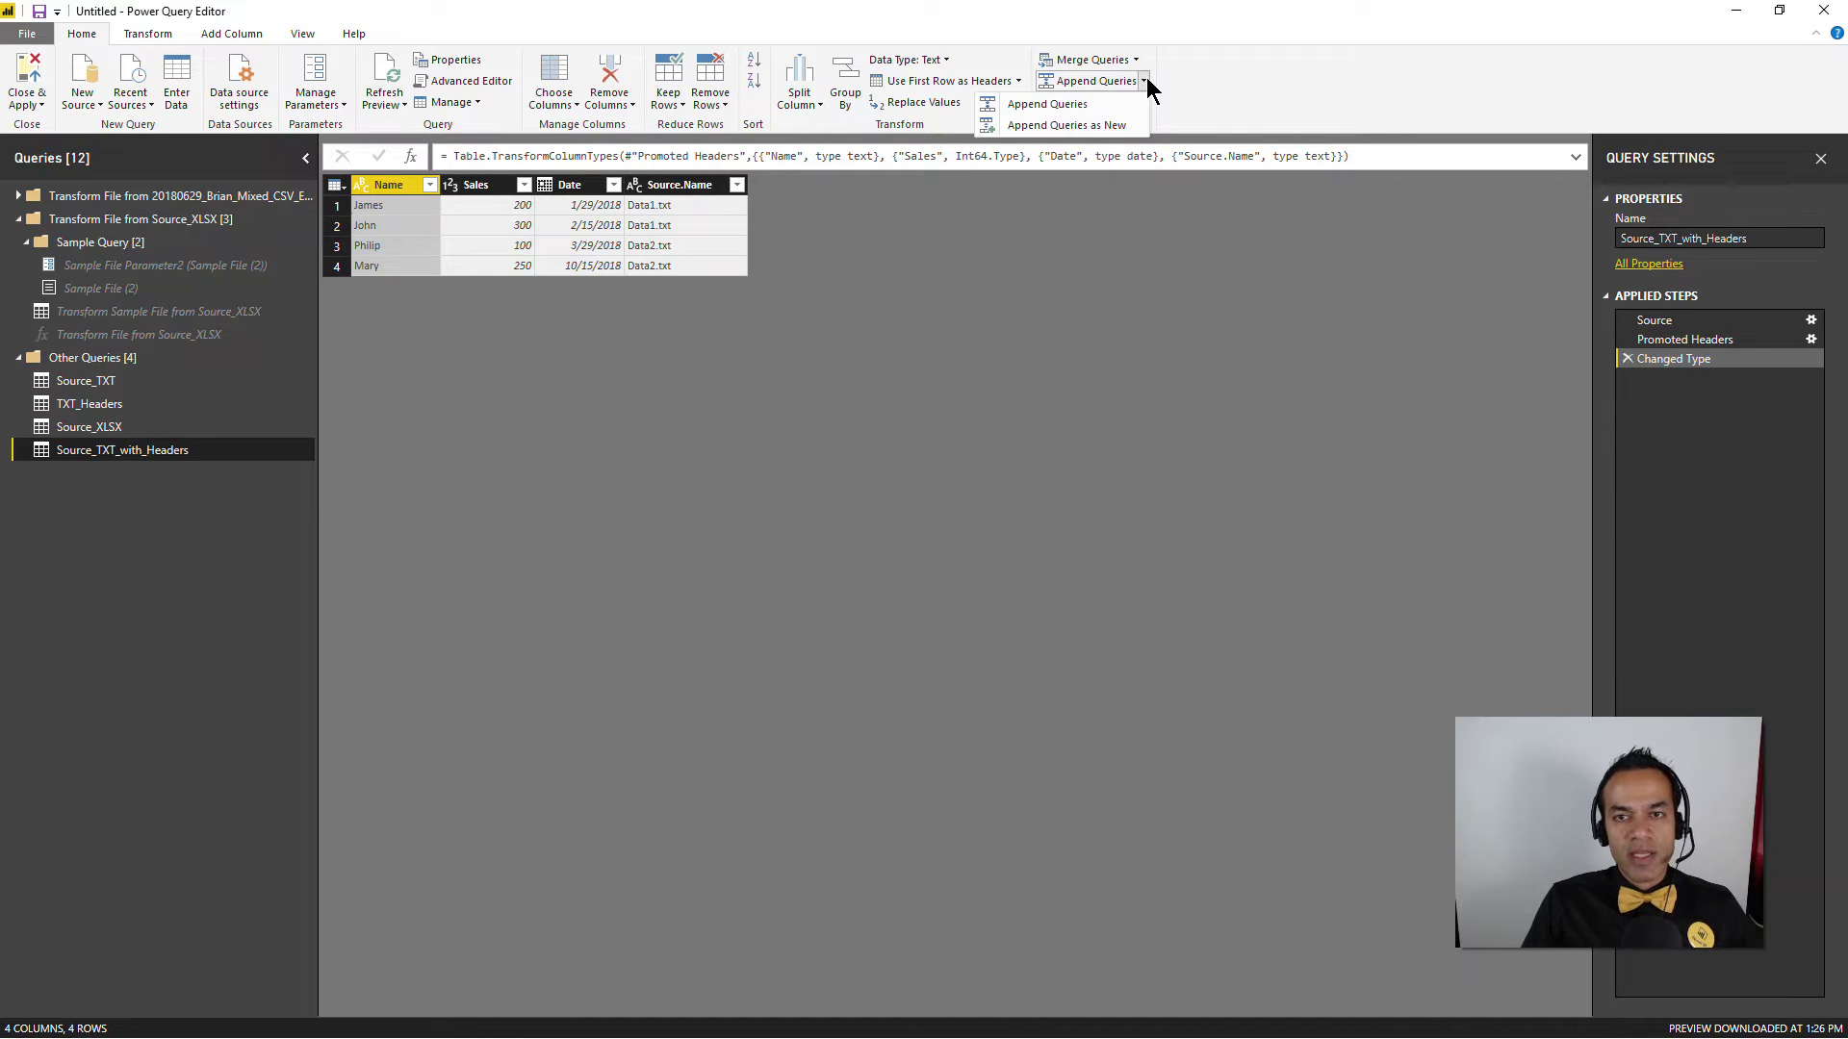
{"action": "left_click", "coordinate": [1085, 125]}
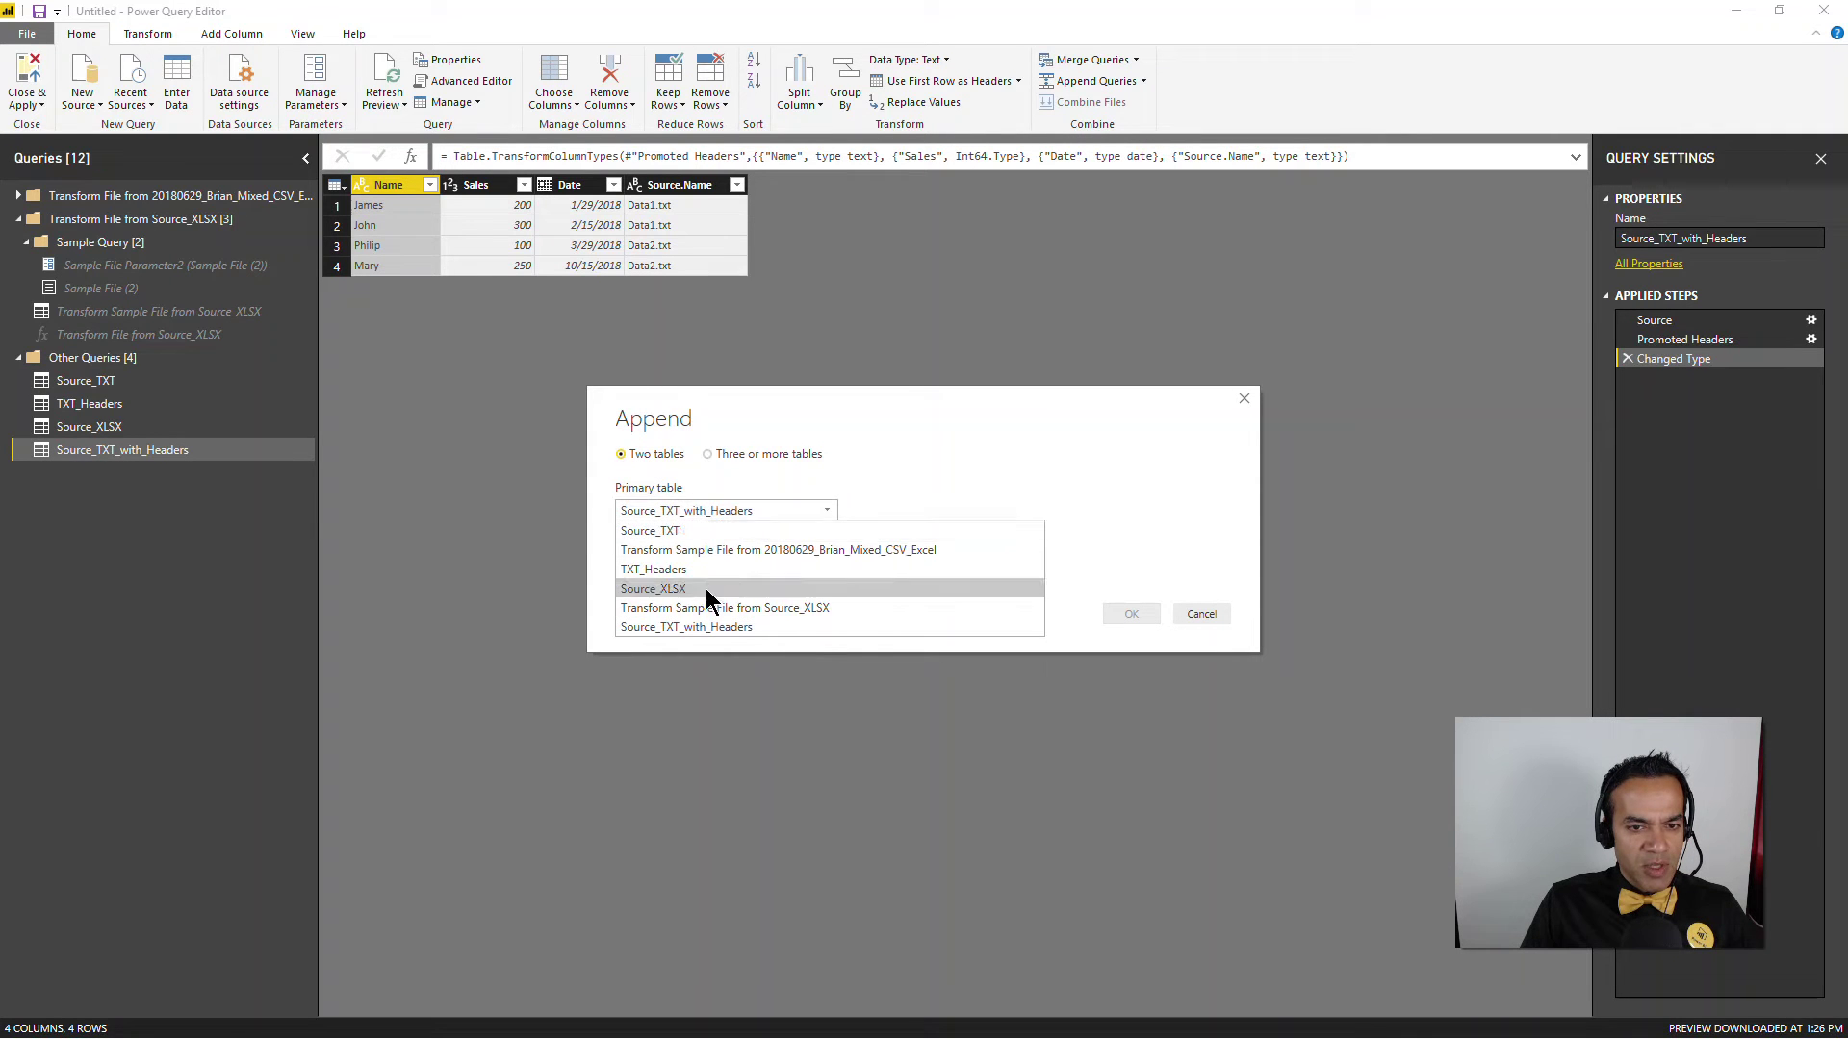
{"action": "left_click", "coordinate": [737, 516]}
{"action": "left_click", "coordinate": [697, 564]}
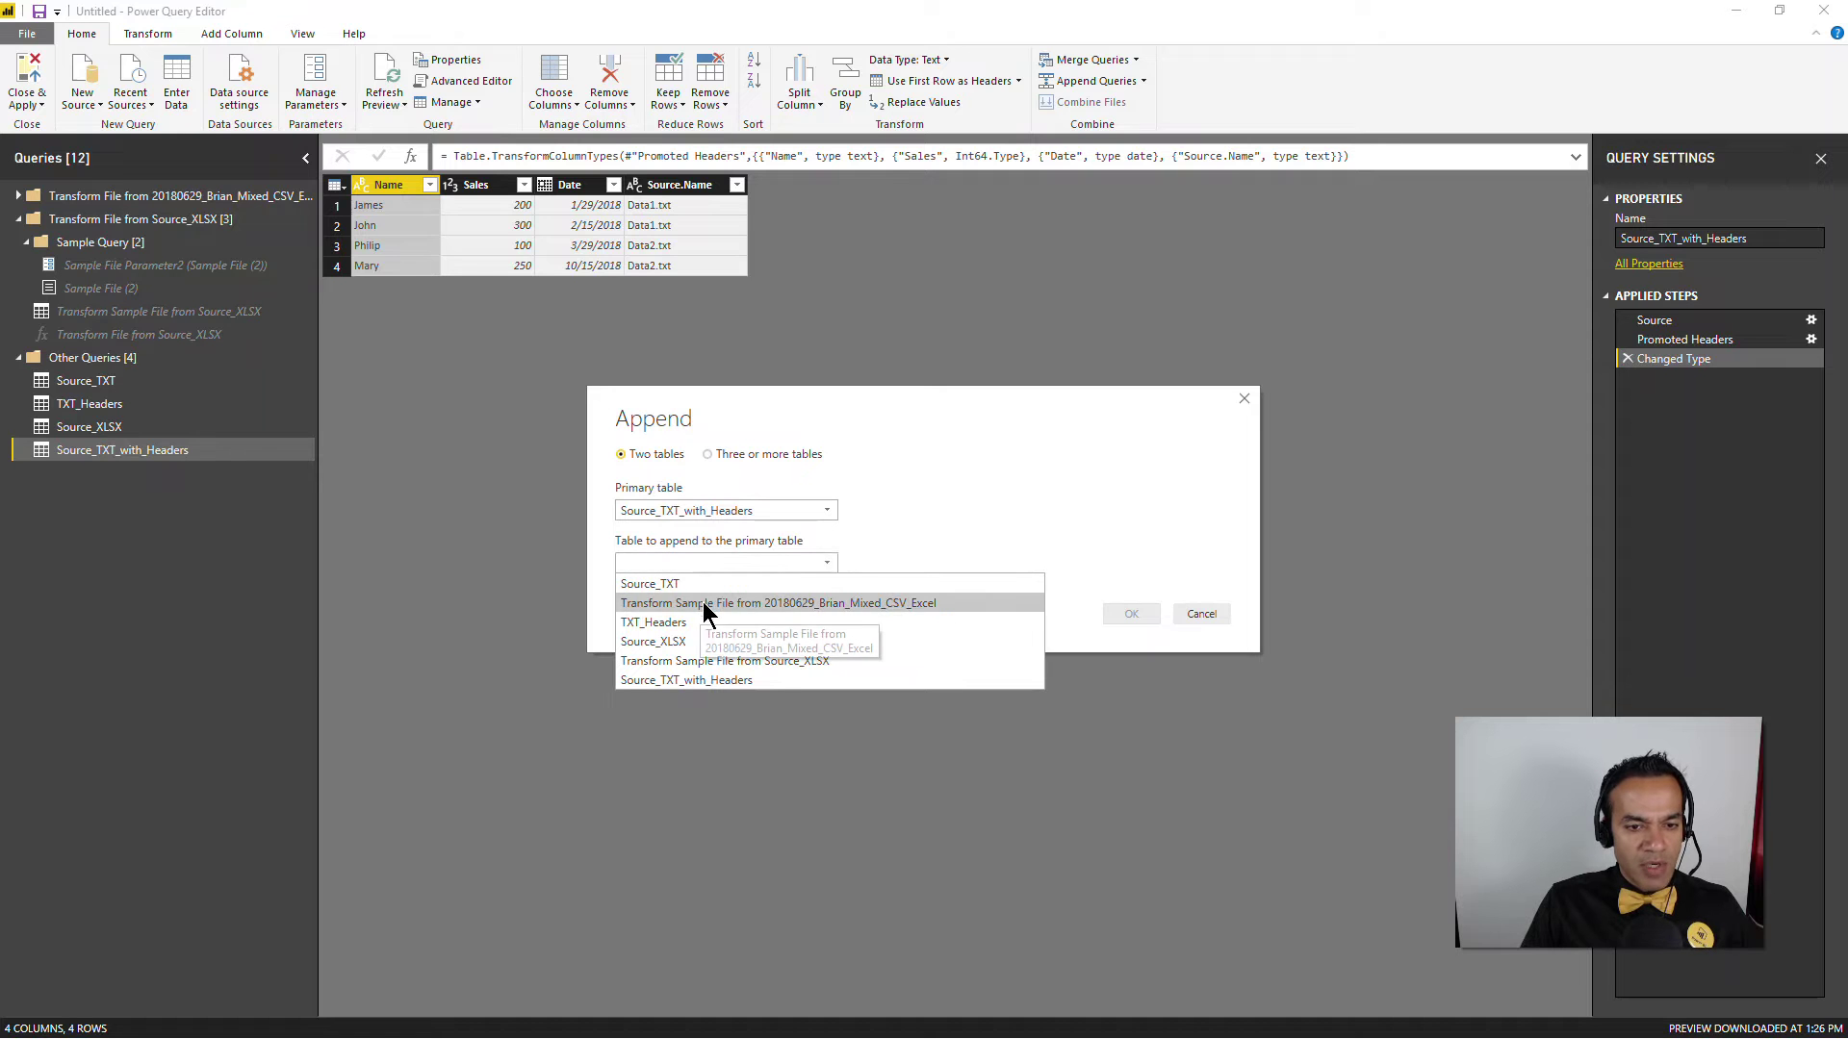
{"action": "left_click", "coordinate": [696, 641]}
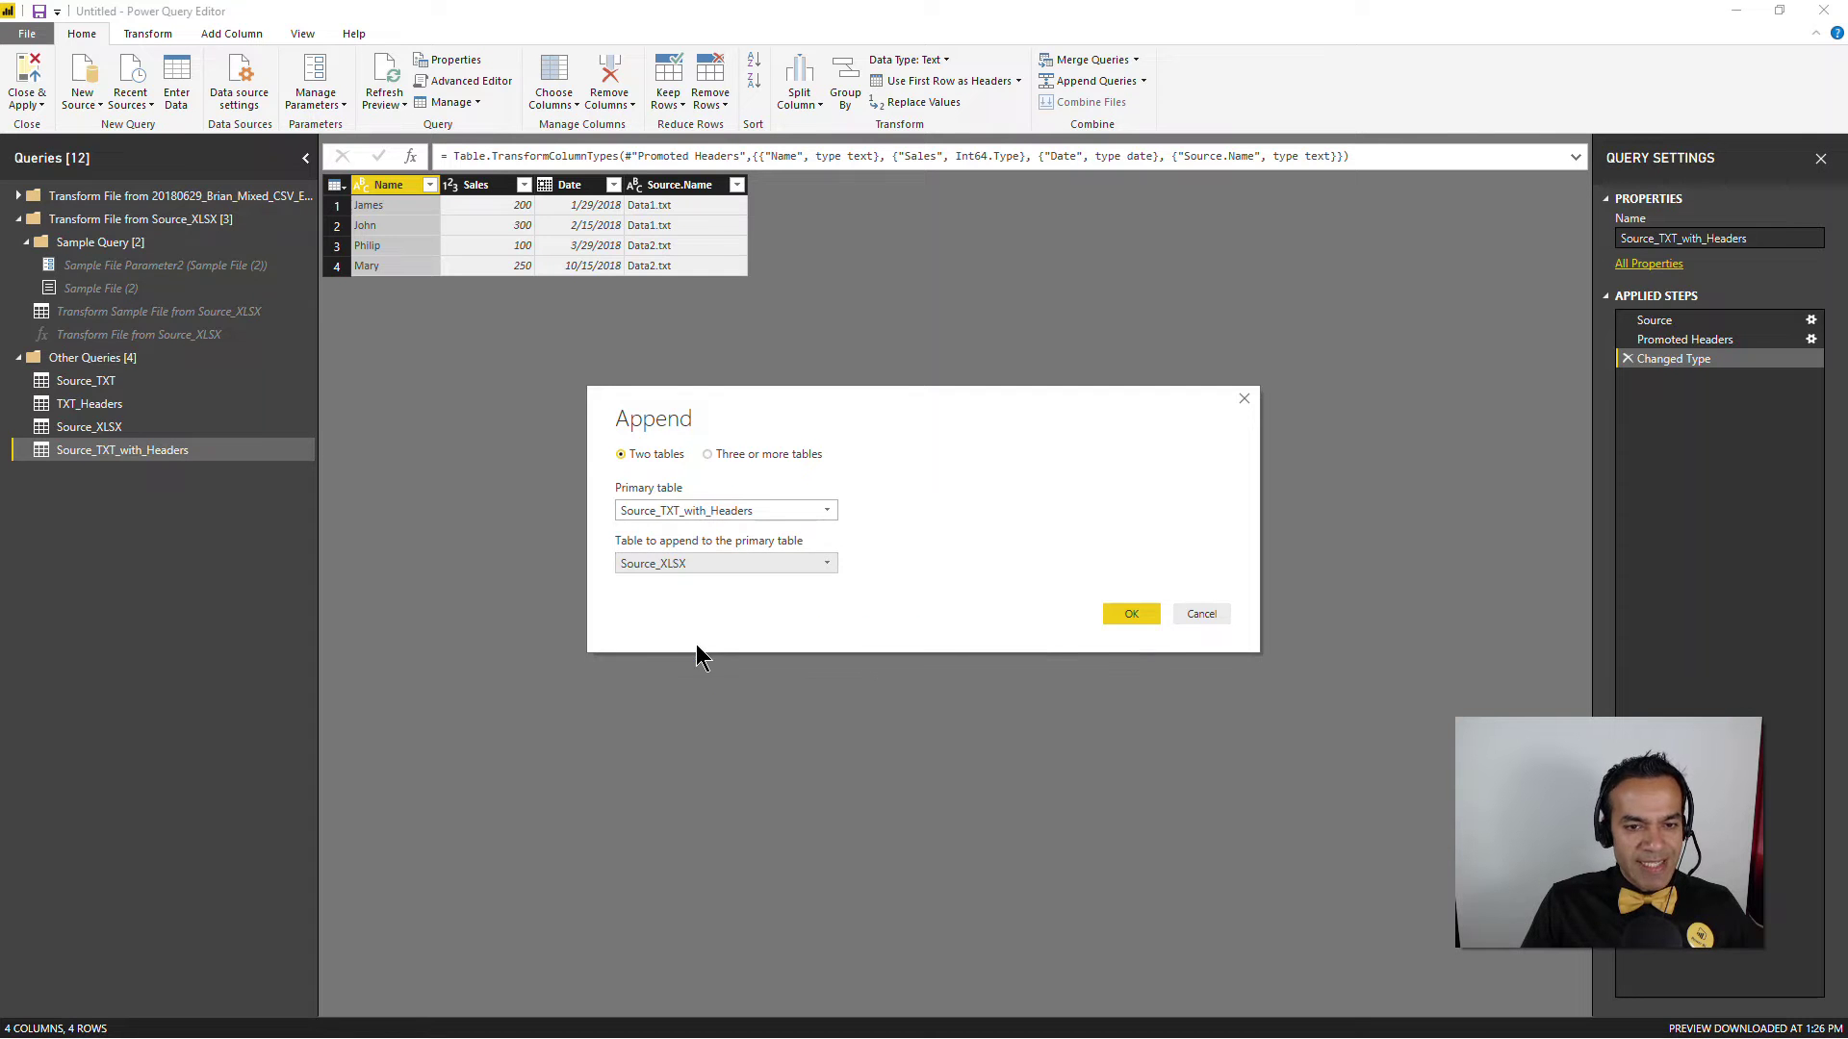
{"action": "left_click", "coordinate": [1131, 616]}
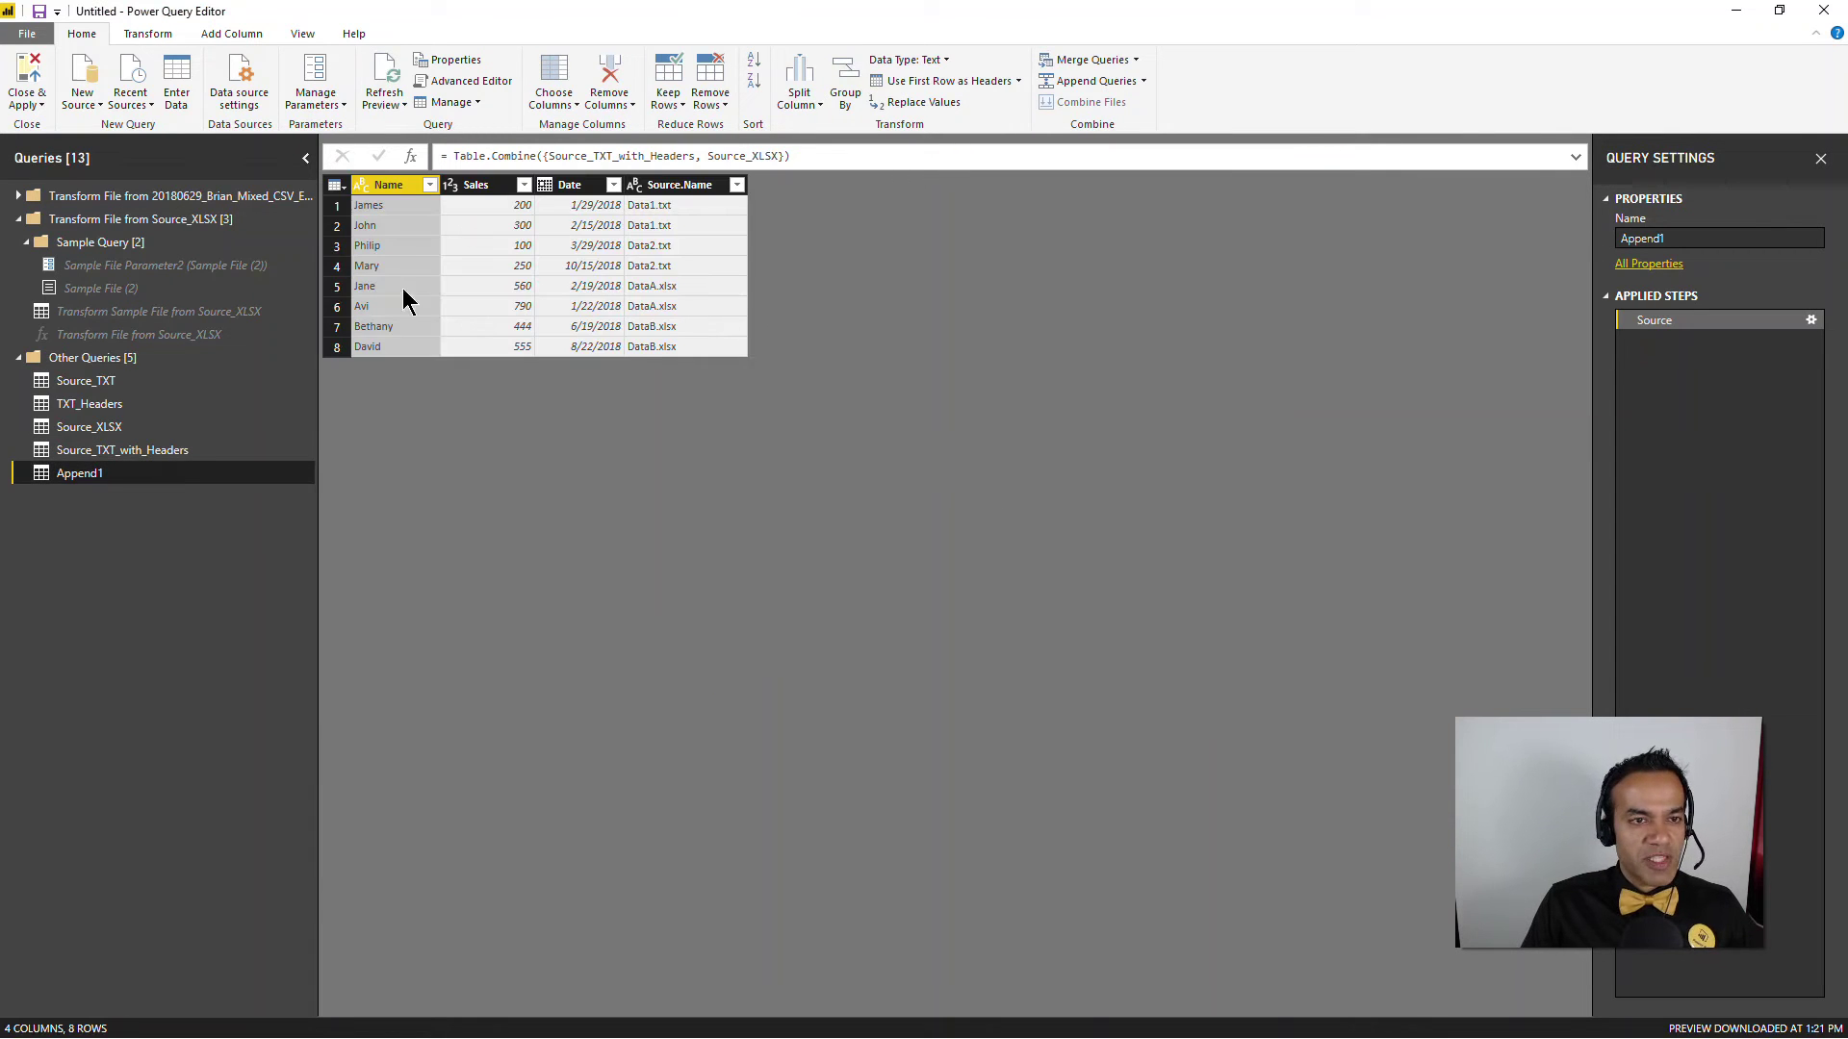
- Rename the combined Append1 query to 'Final Data Table'
{"action": "double_click", "coordinate": [1686, 238]}
{"action": "type", "text": "F"}
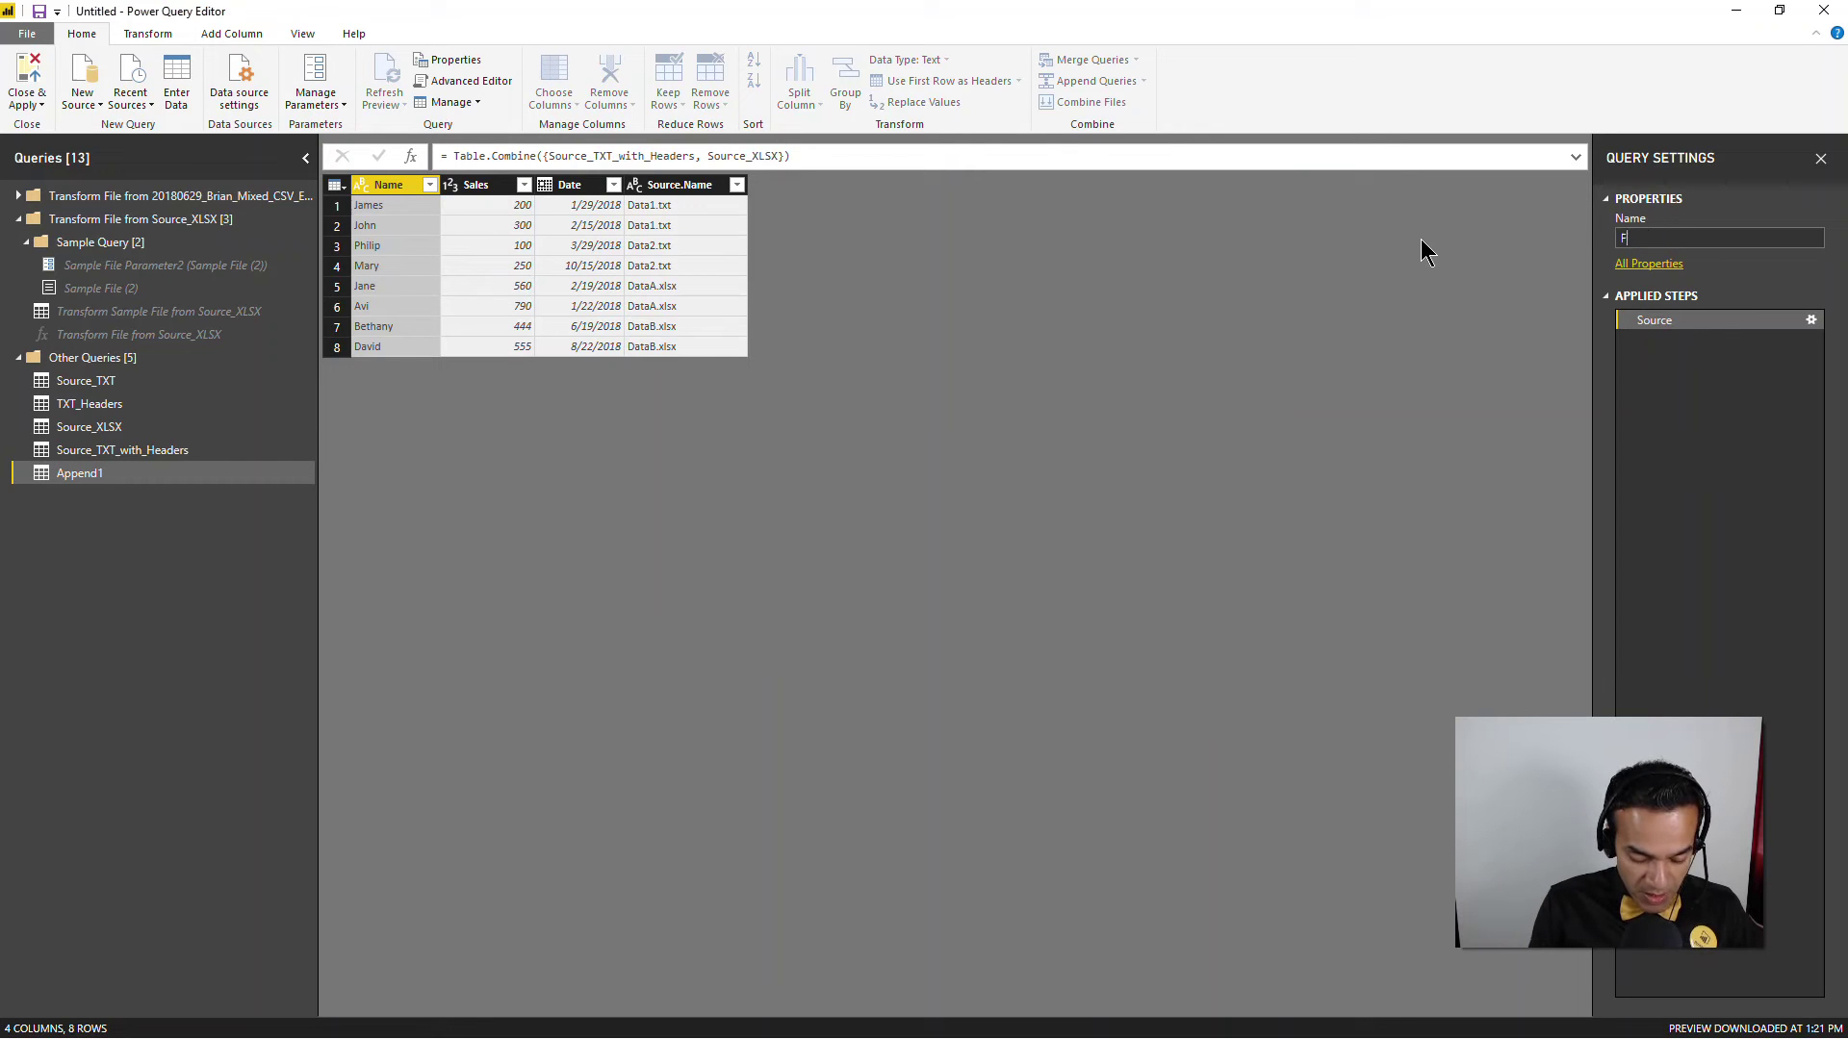
{"action": "type", "text": "inal Data Table"}
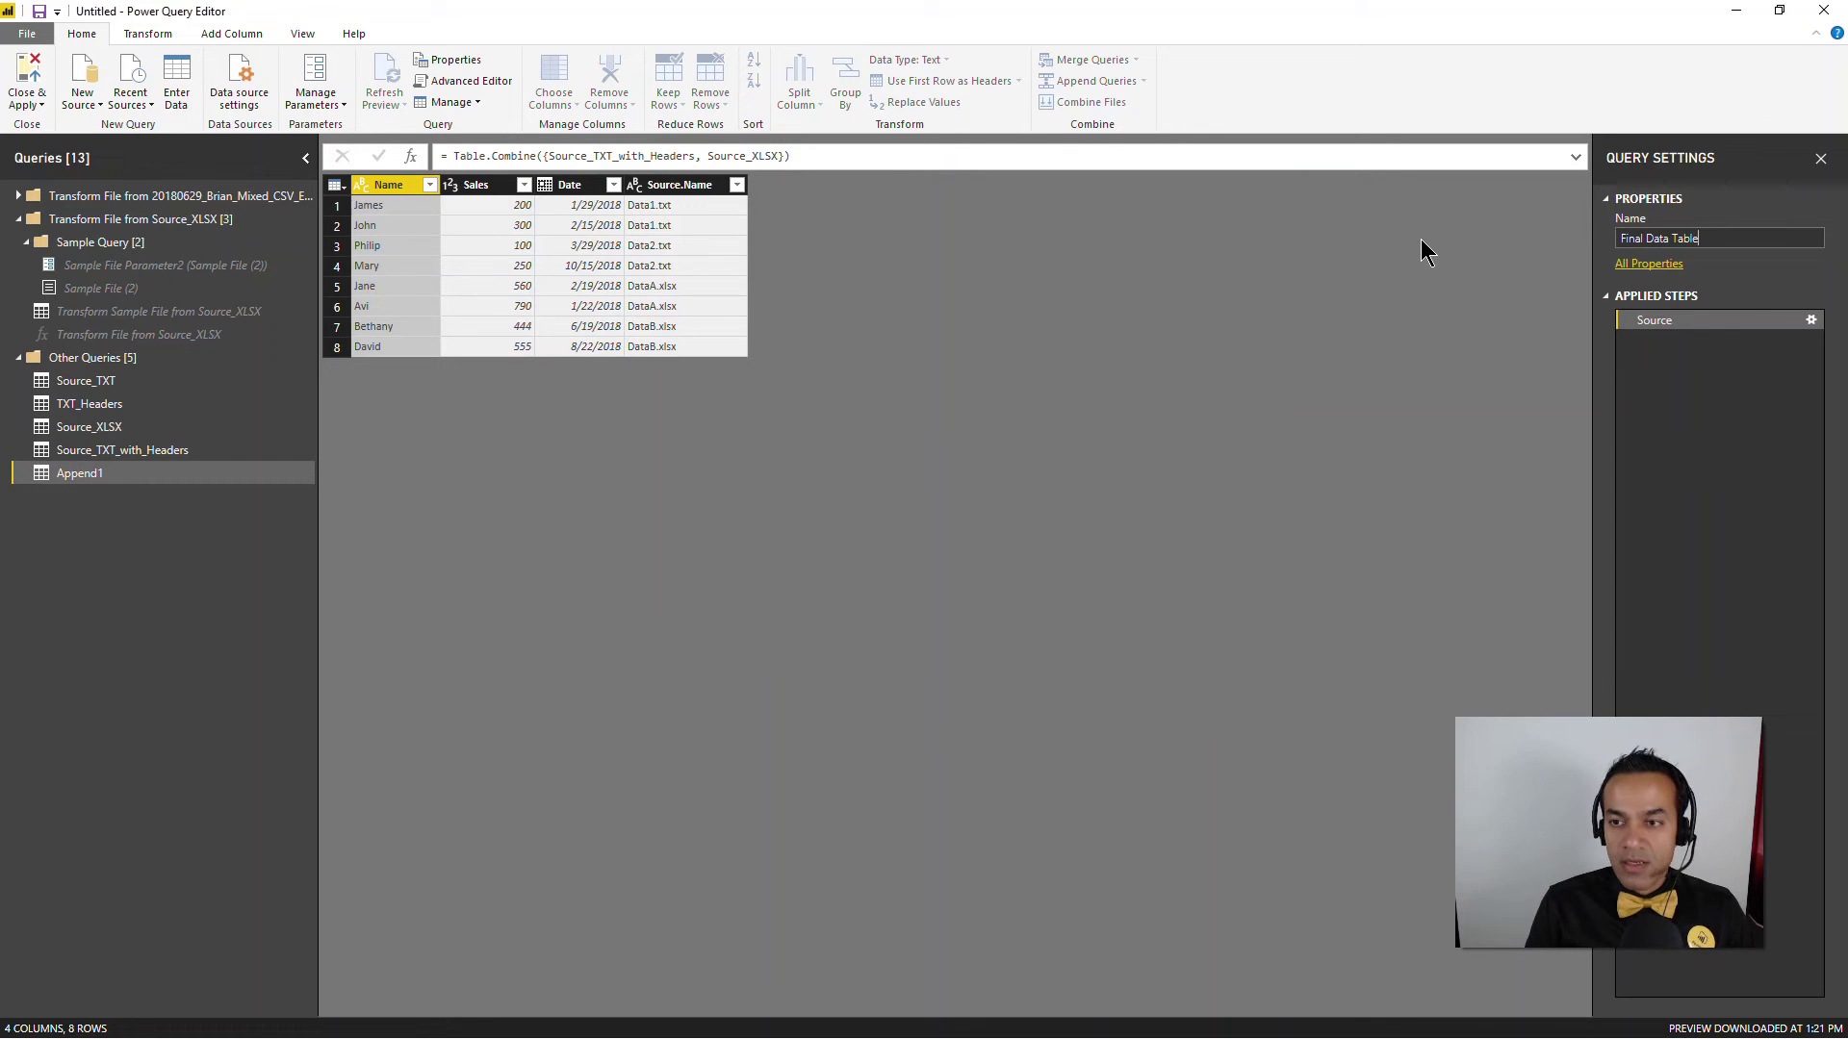
{"action": "key", "text": "Return"}
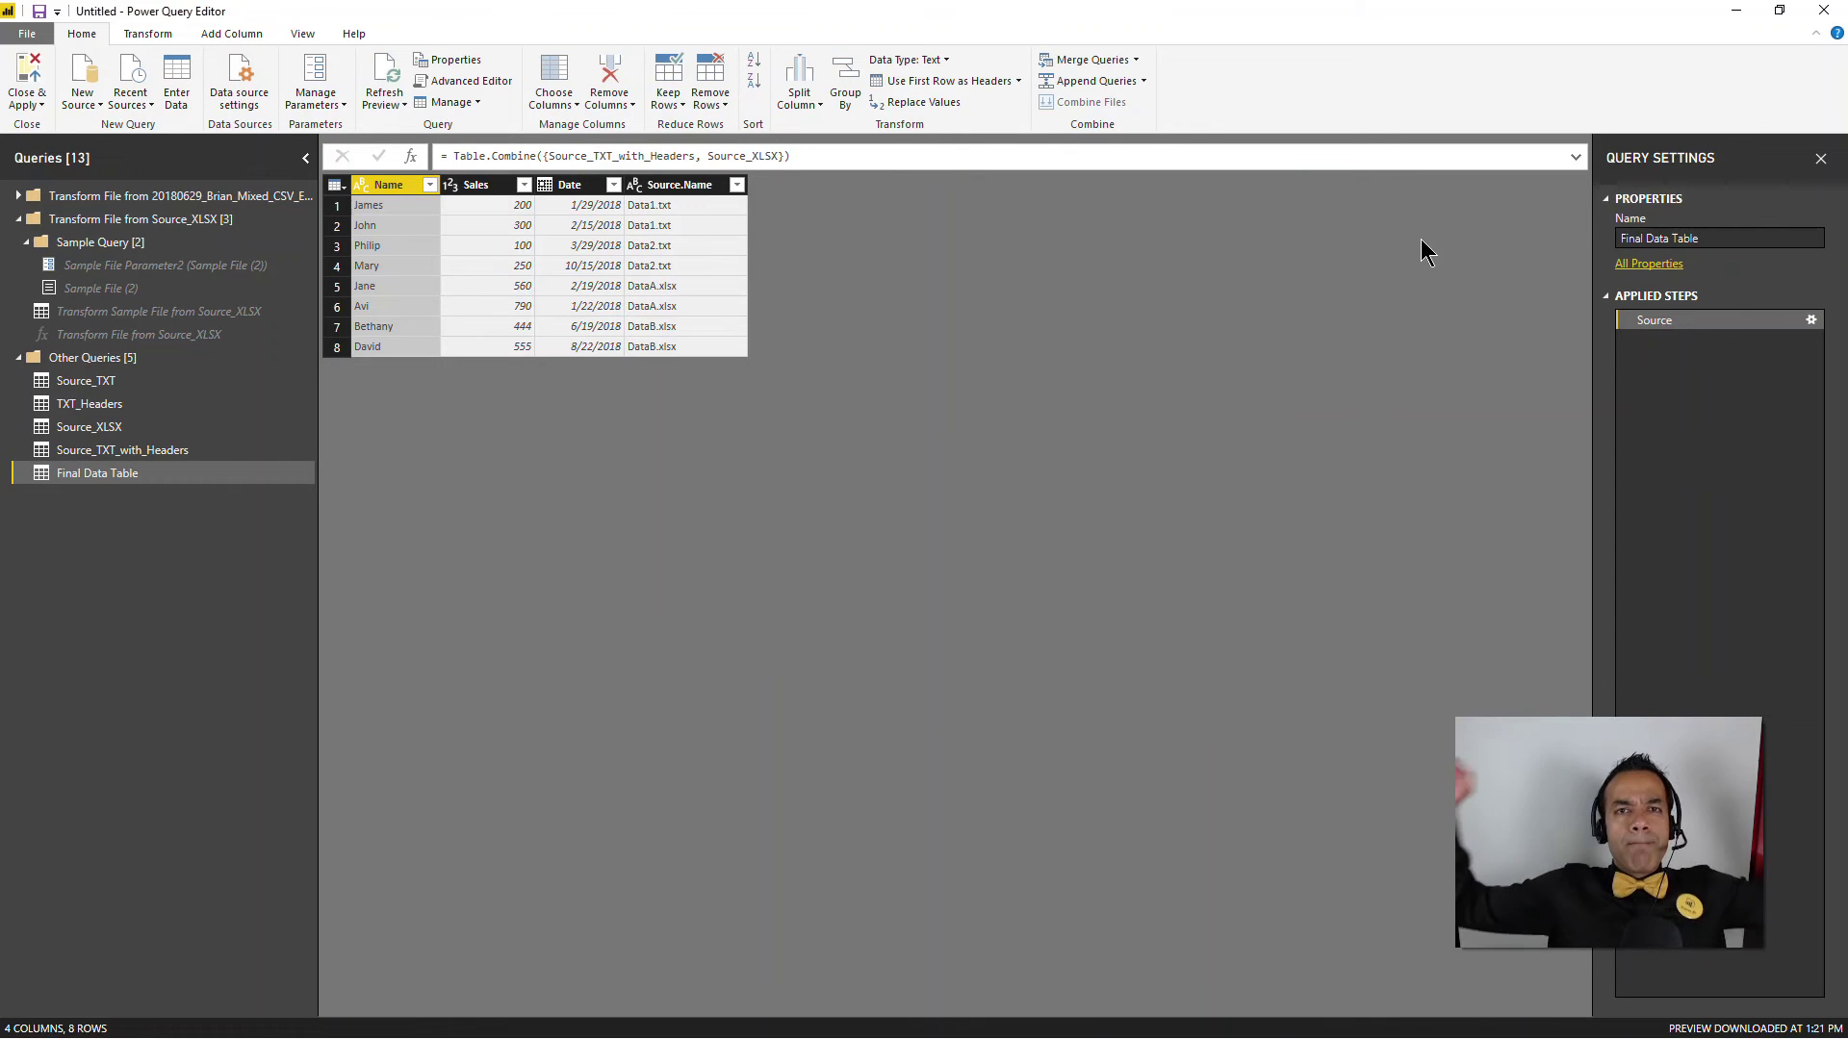